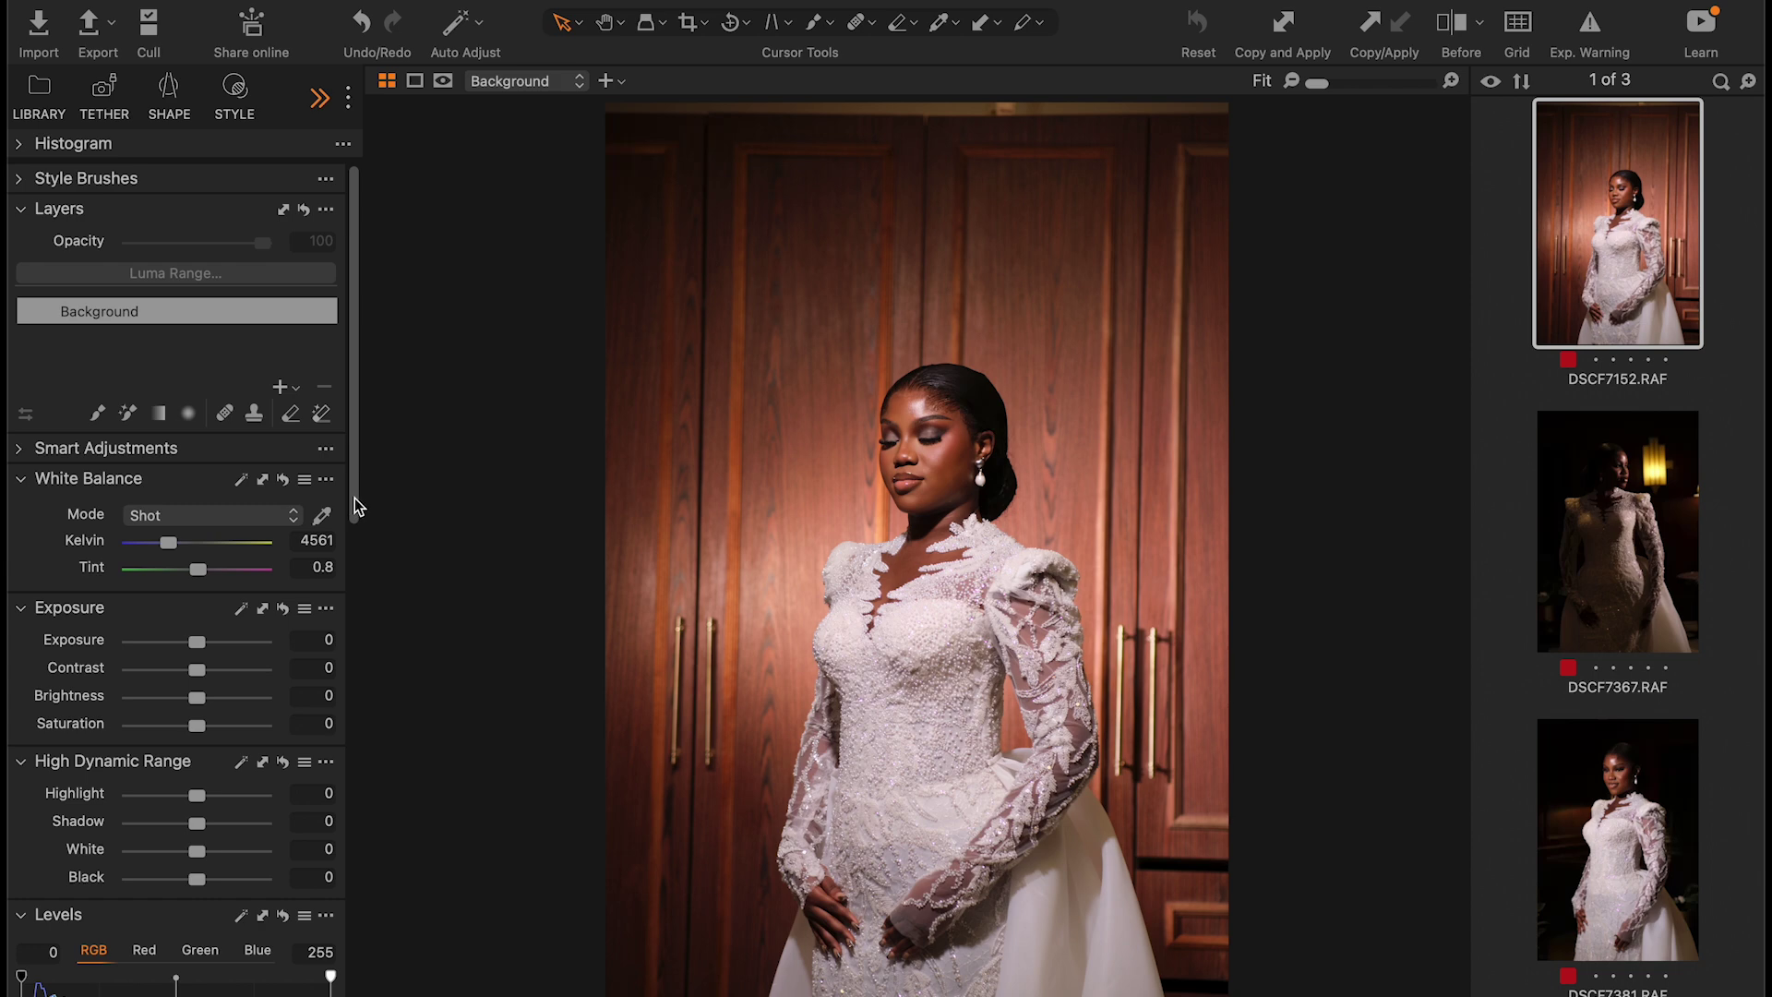
Apply the custom style "Pop up" to photo DSCF7152.
scroll(352, 504, down, 1)
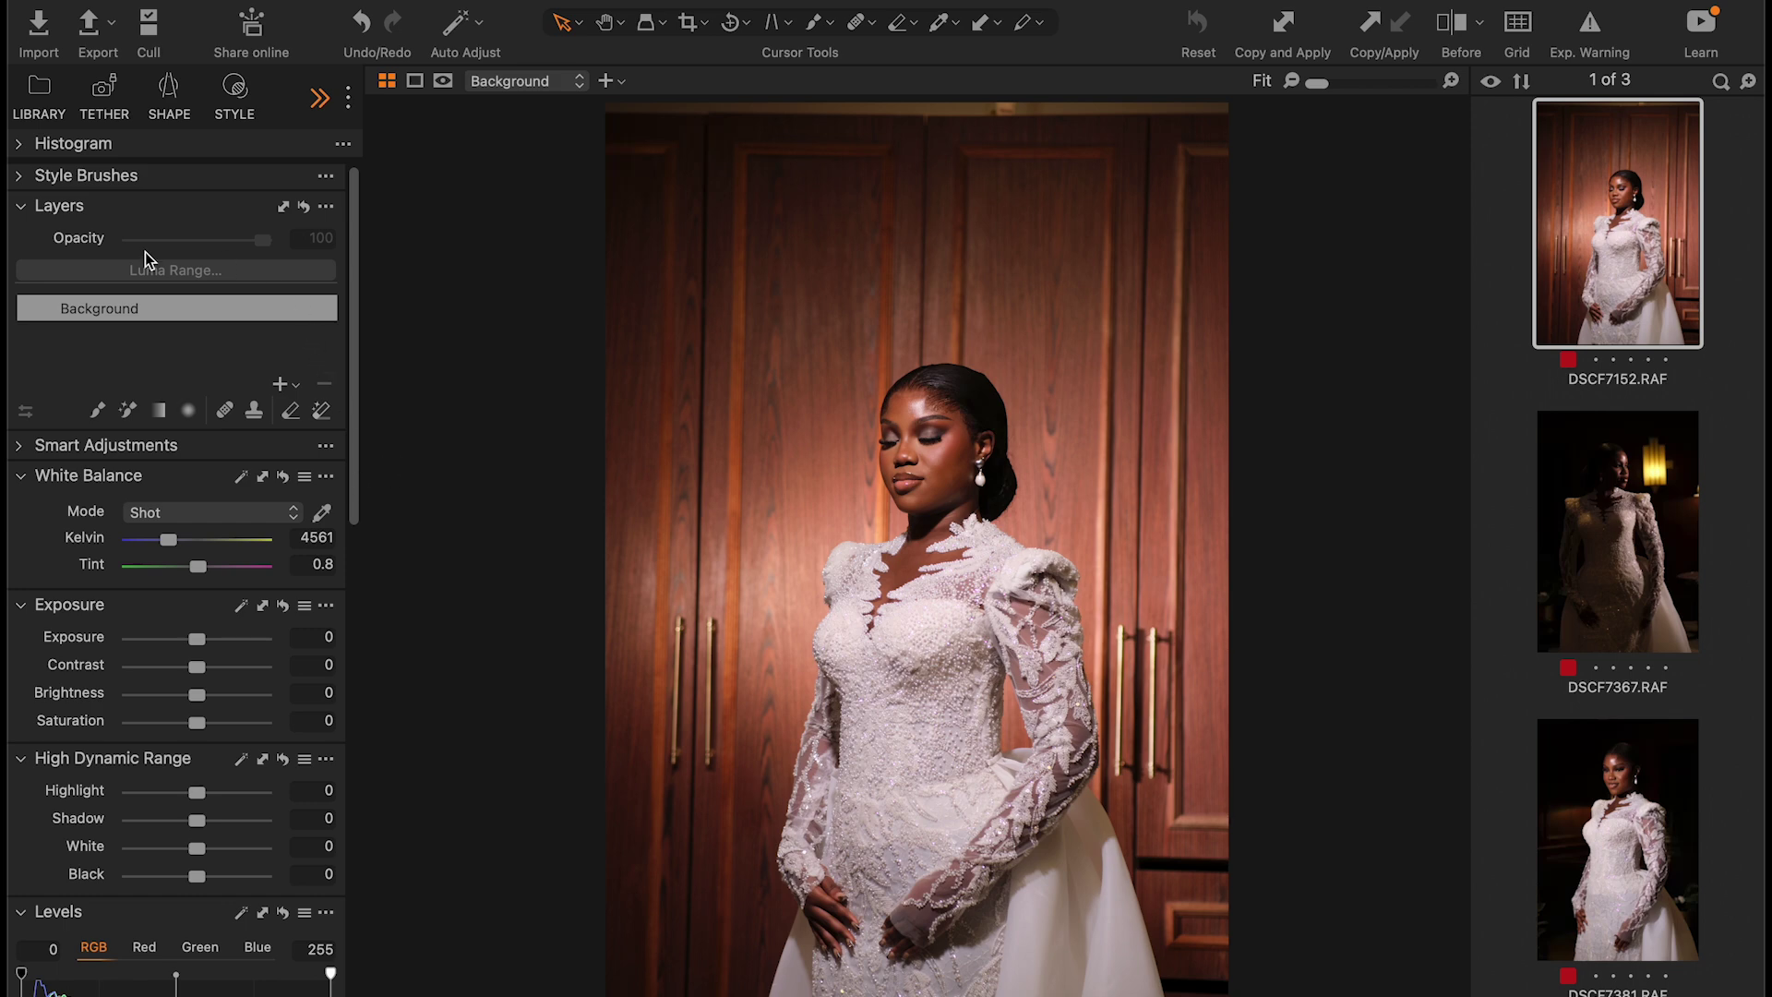
click(235, 89)
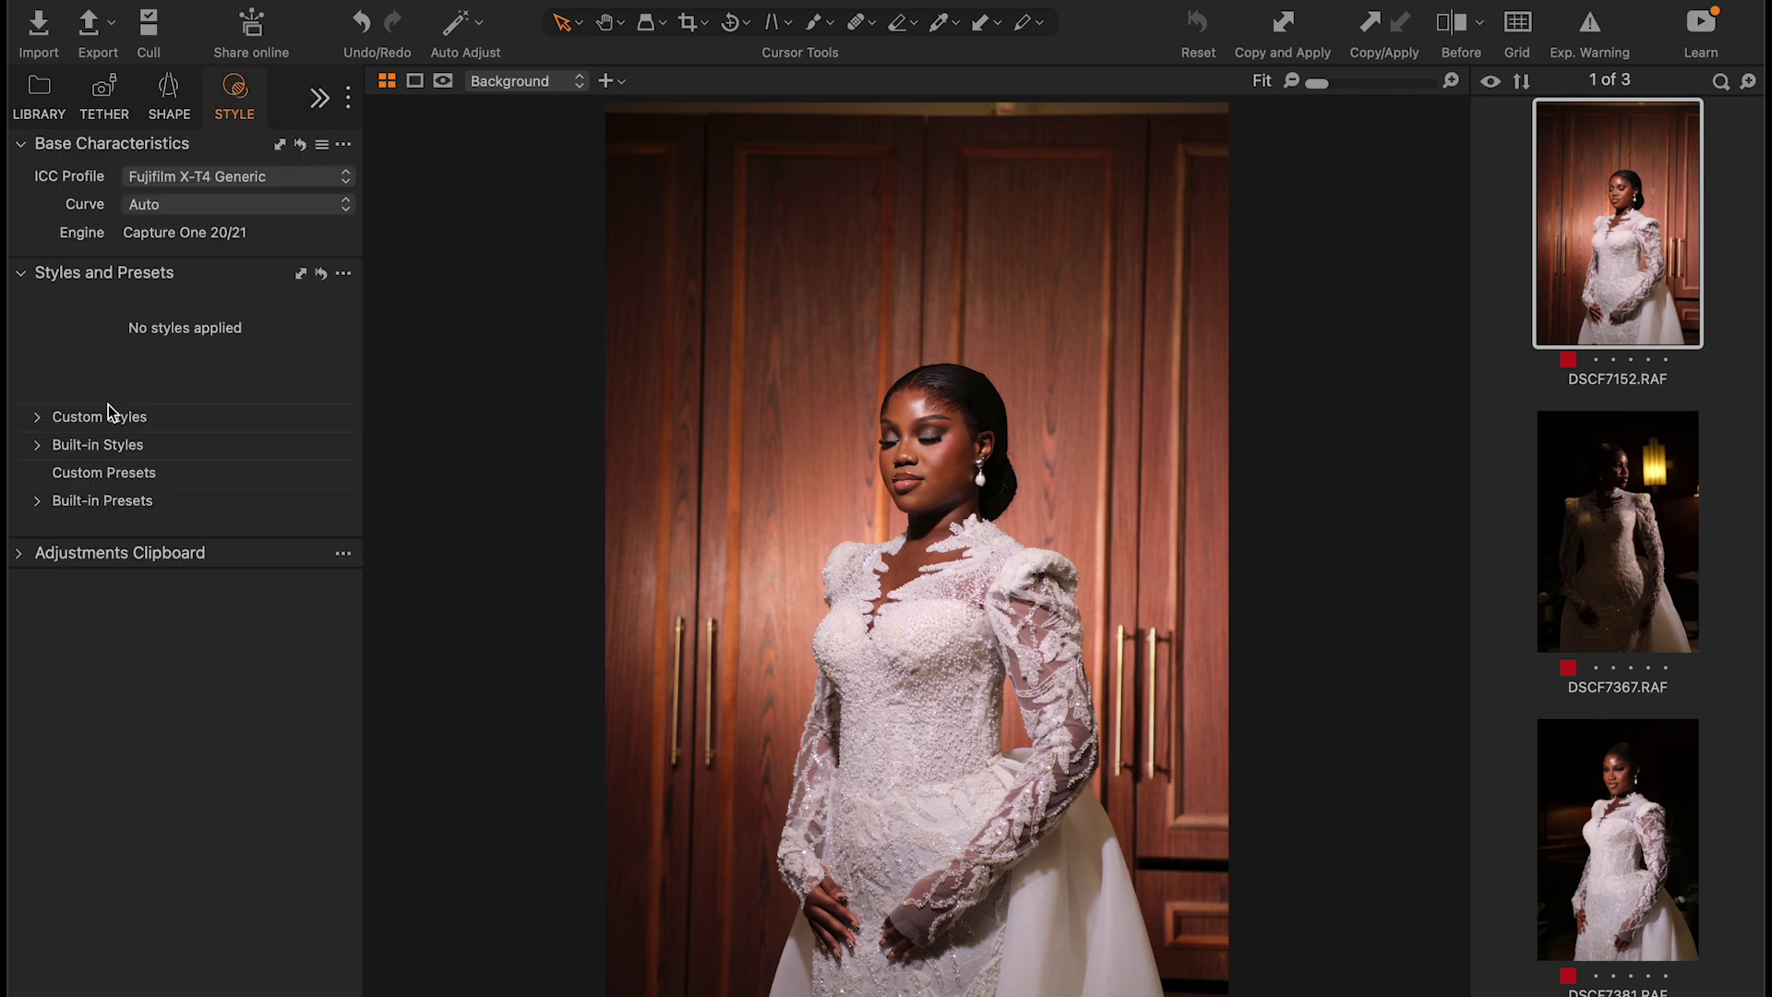
click(39, 419)
drag(353, 426, 445, 838)
drag(359, 754, 364, 764)
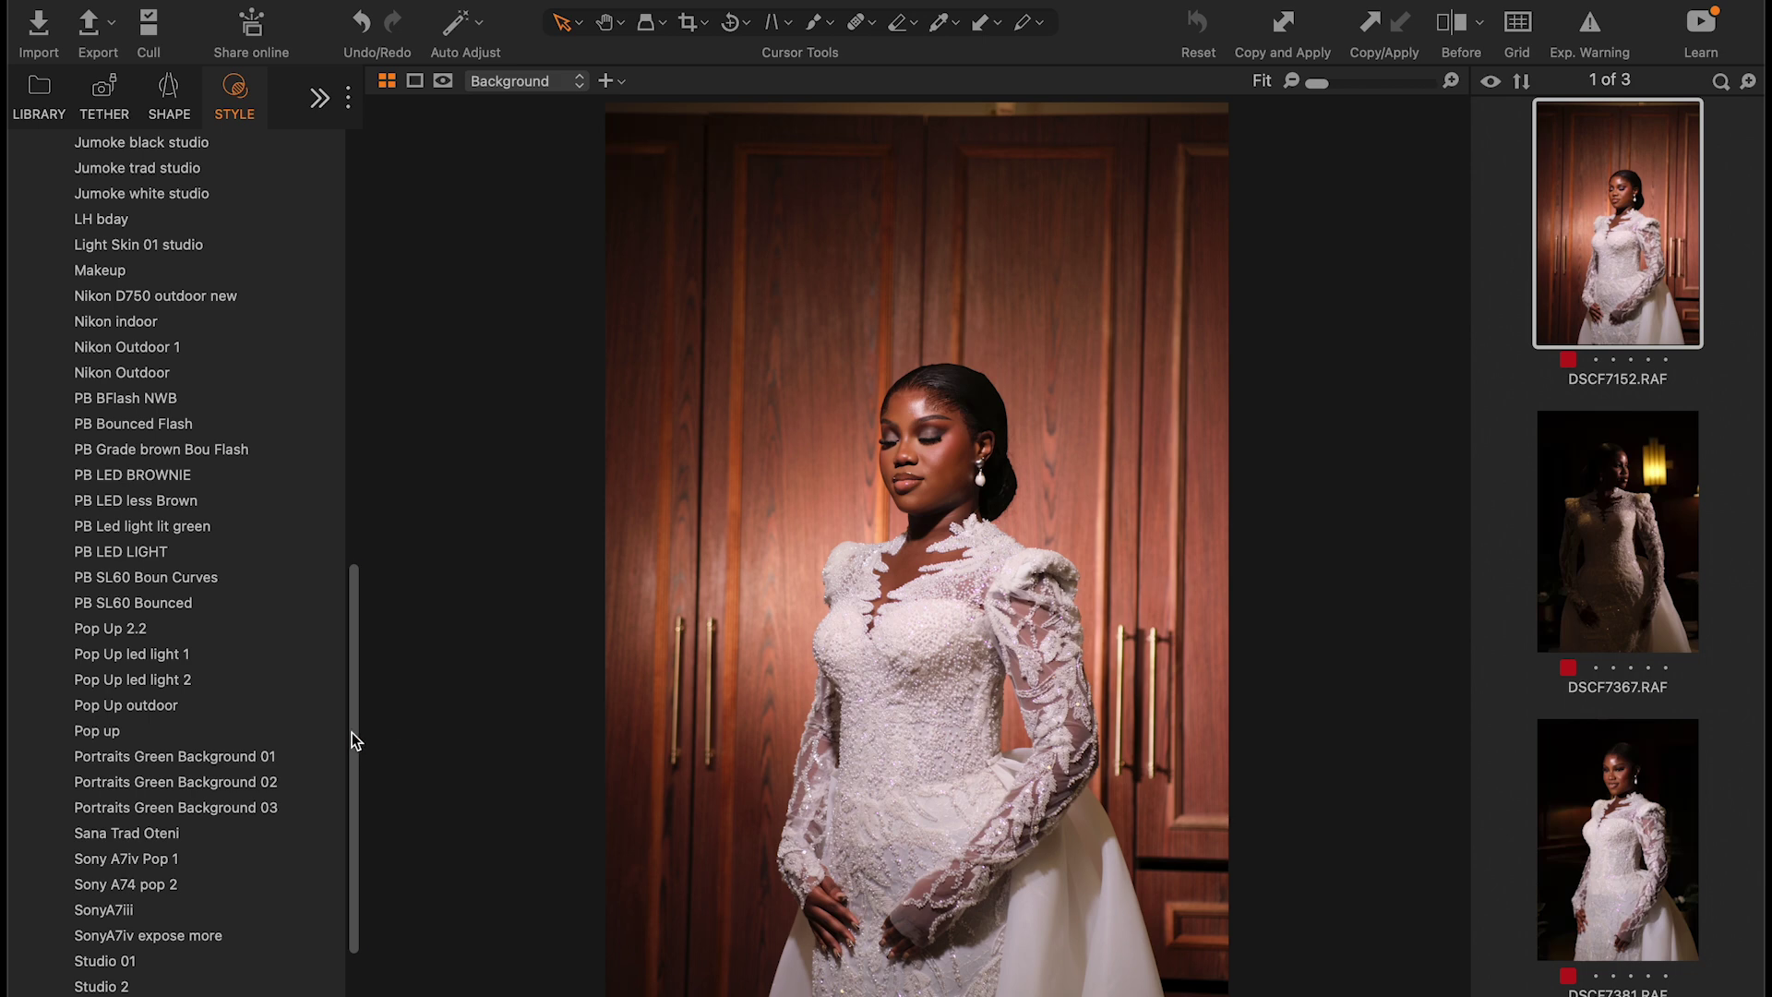
scroll(354, 740, down, 1)
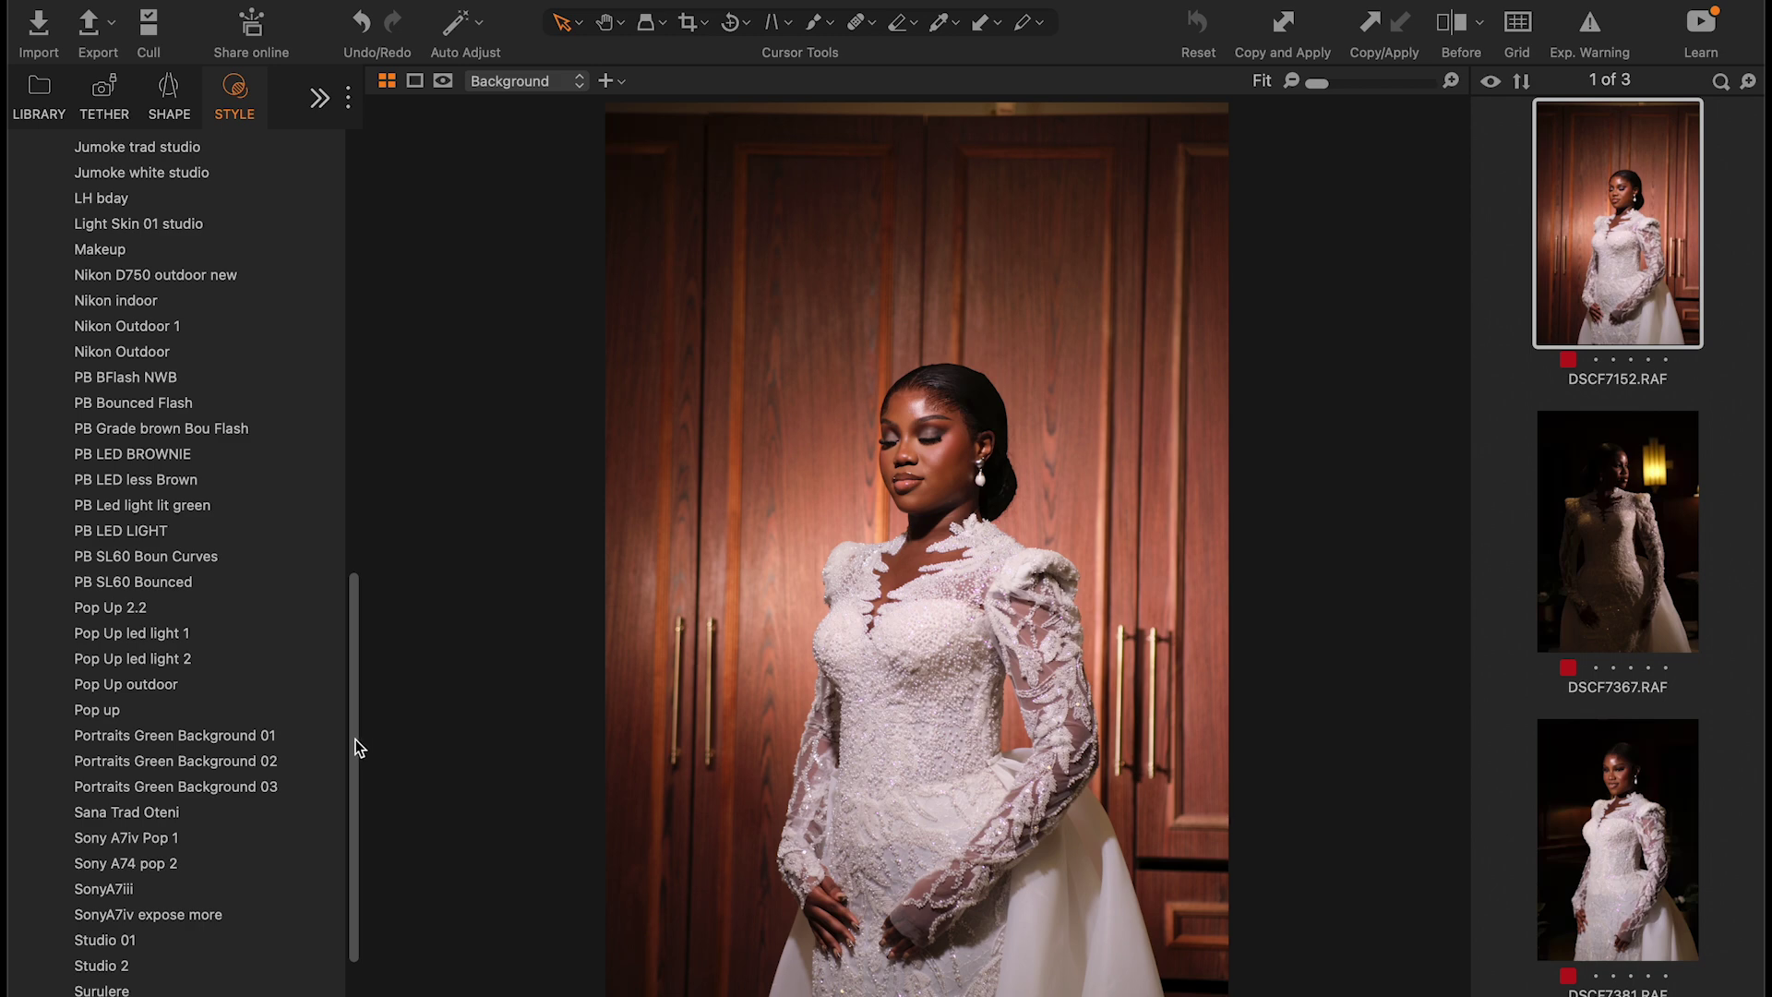
scroll(359, 742, down, 1)
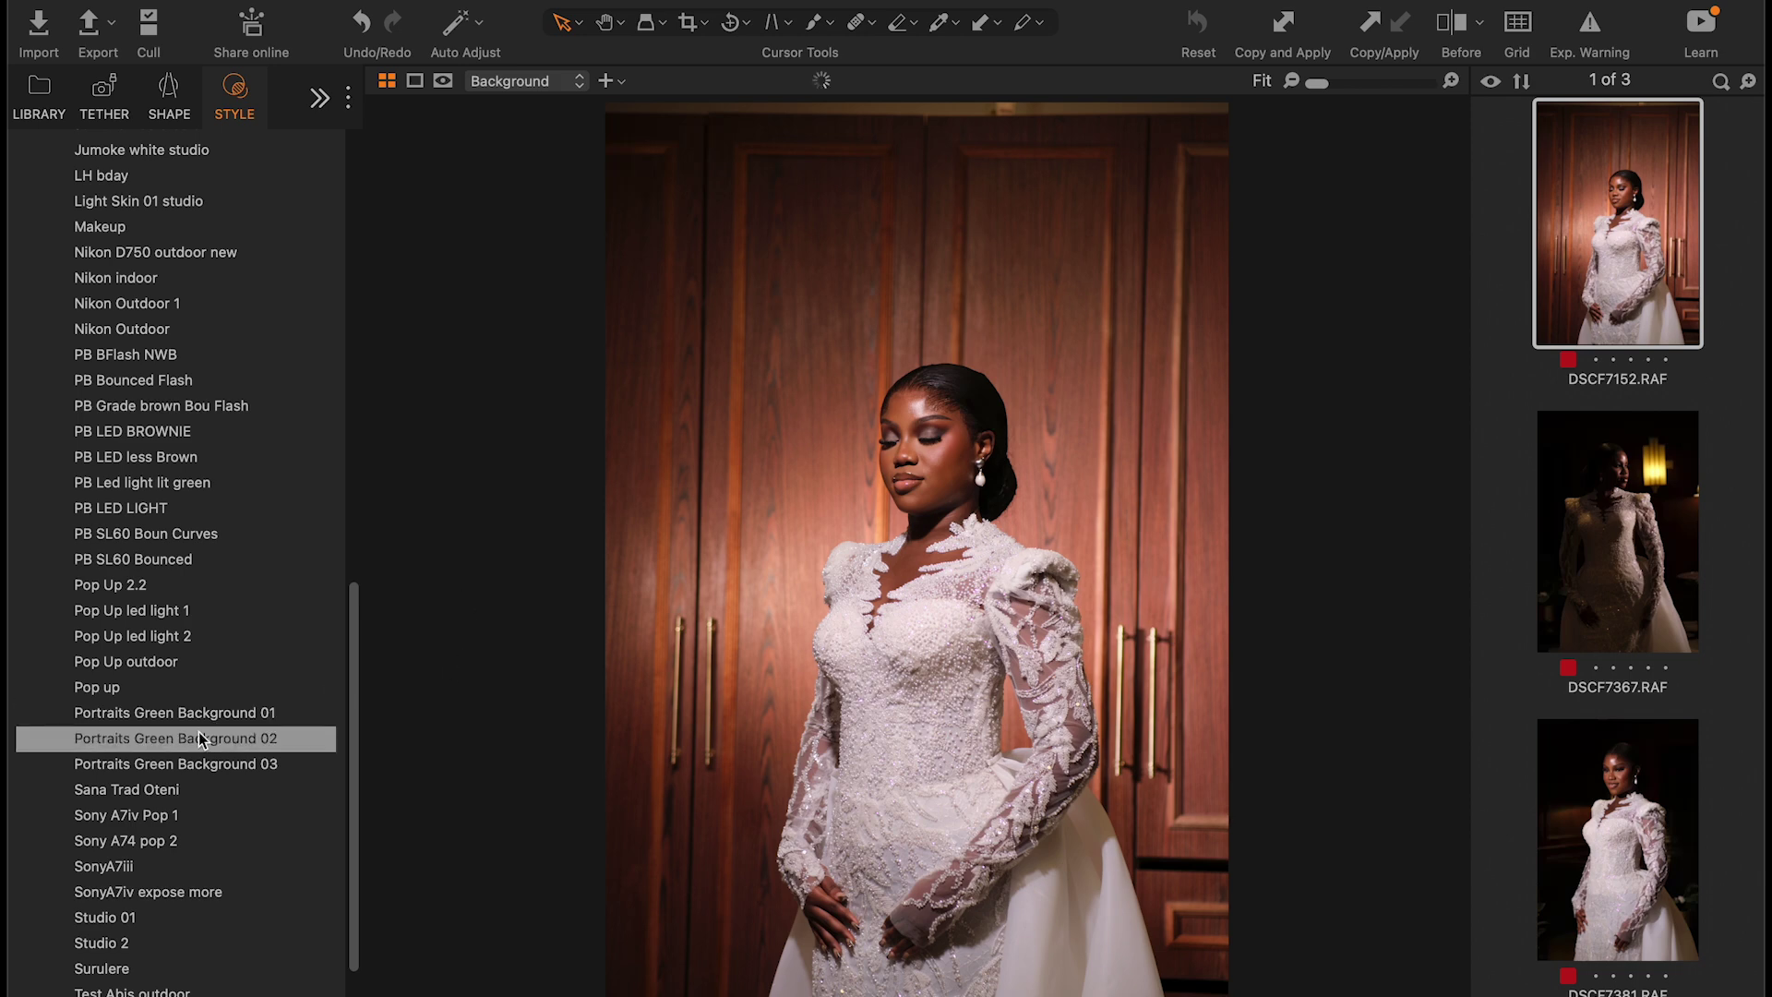
click(163, 688)
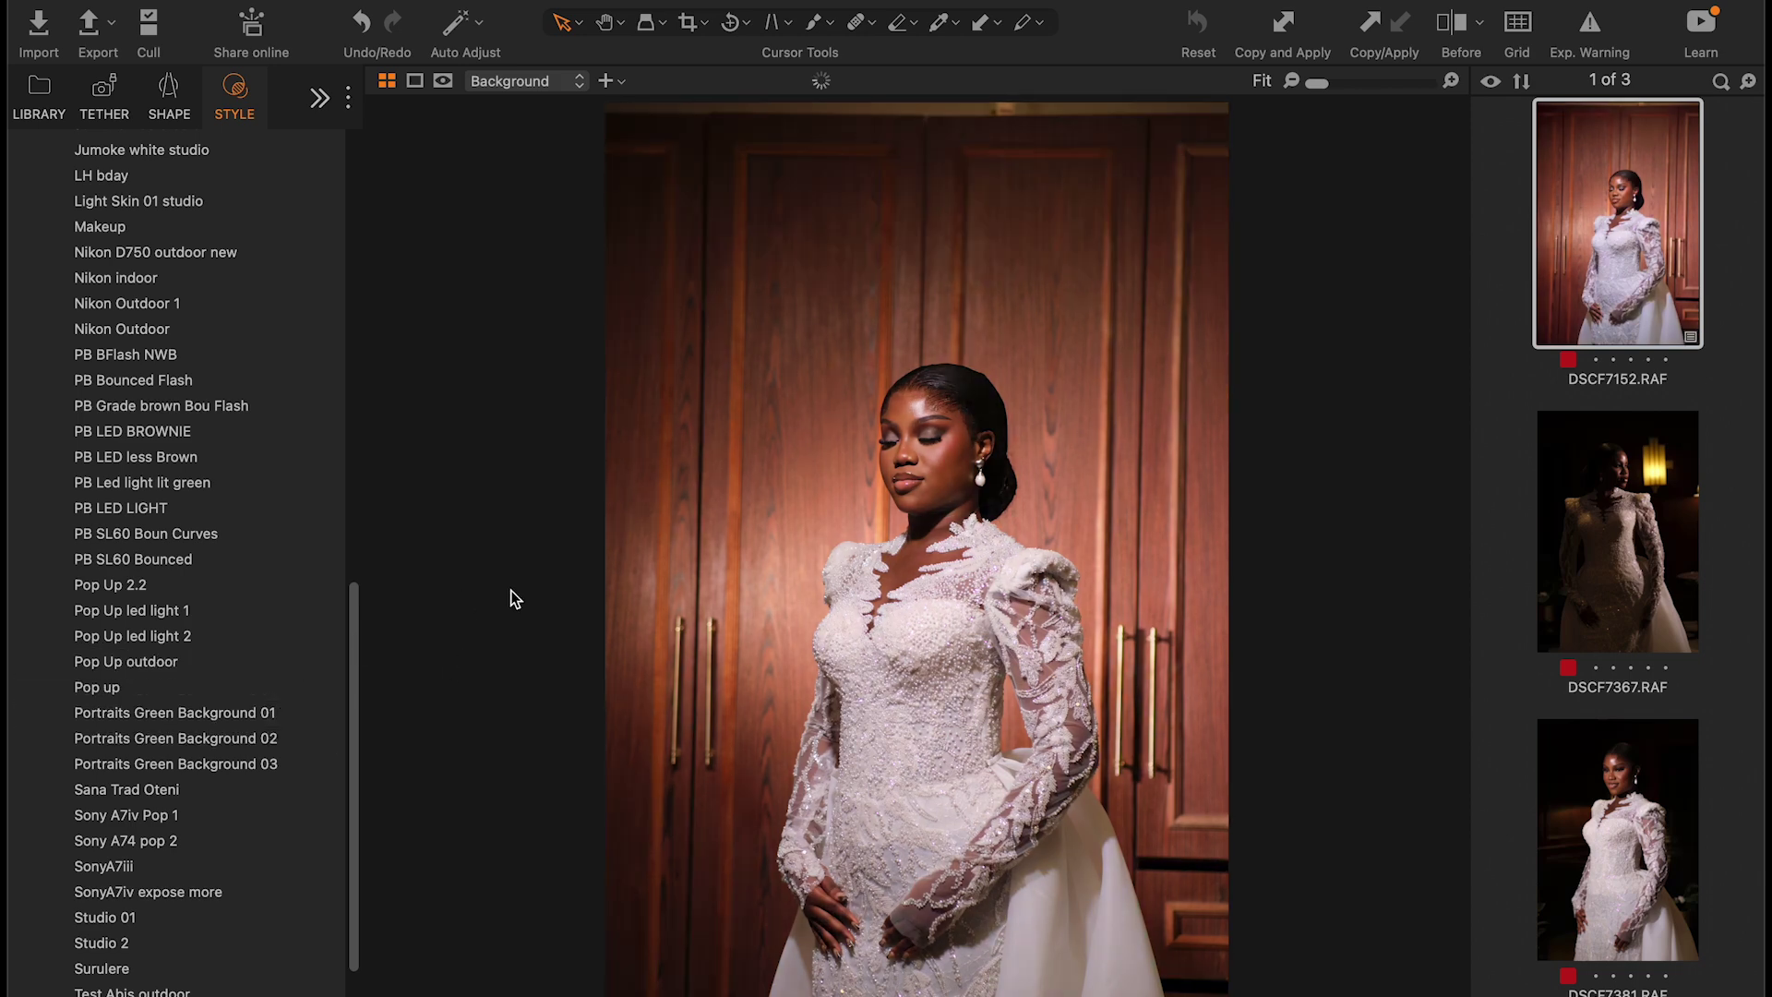
click(154, 688)
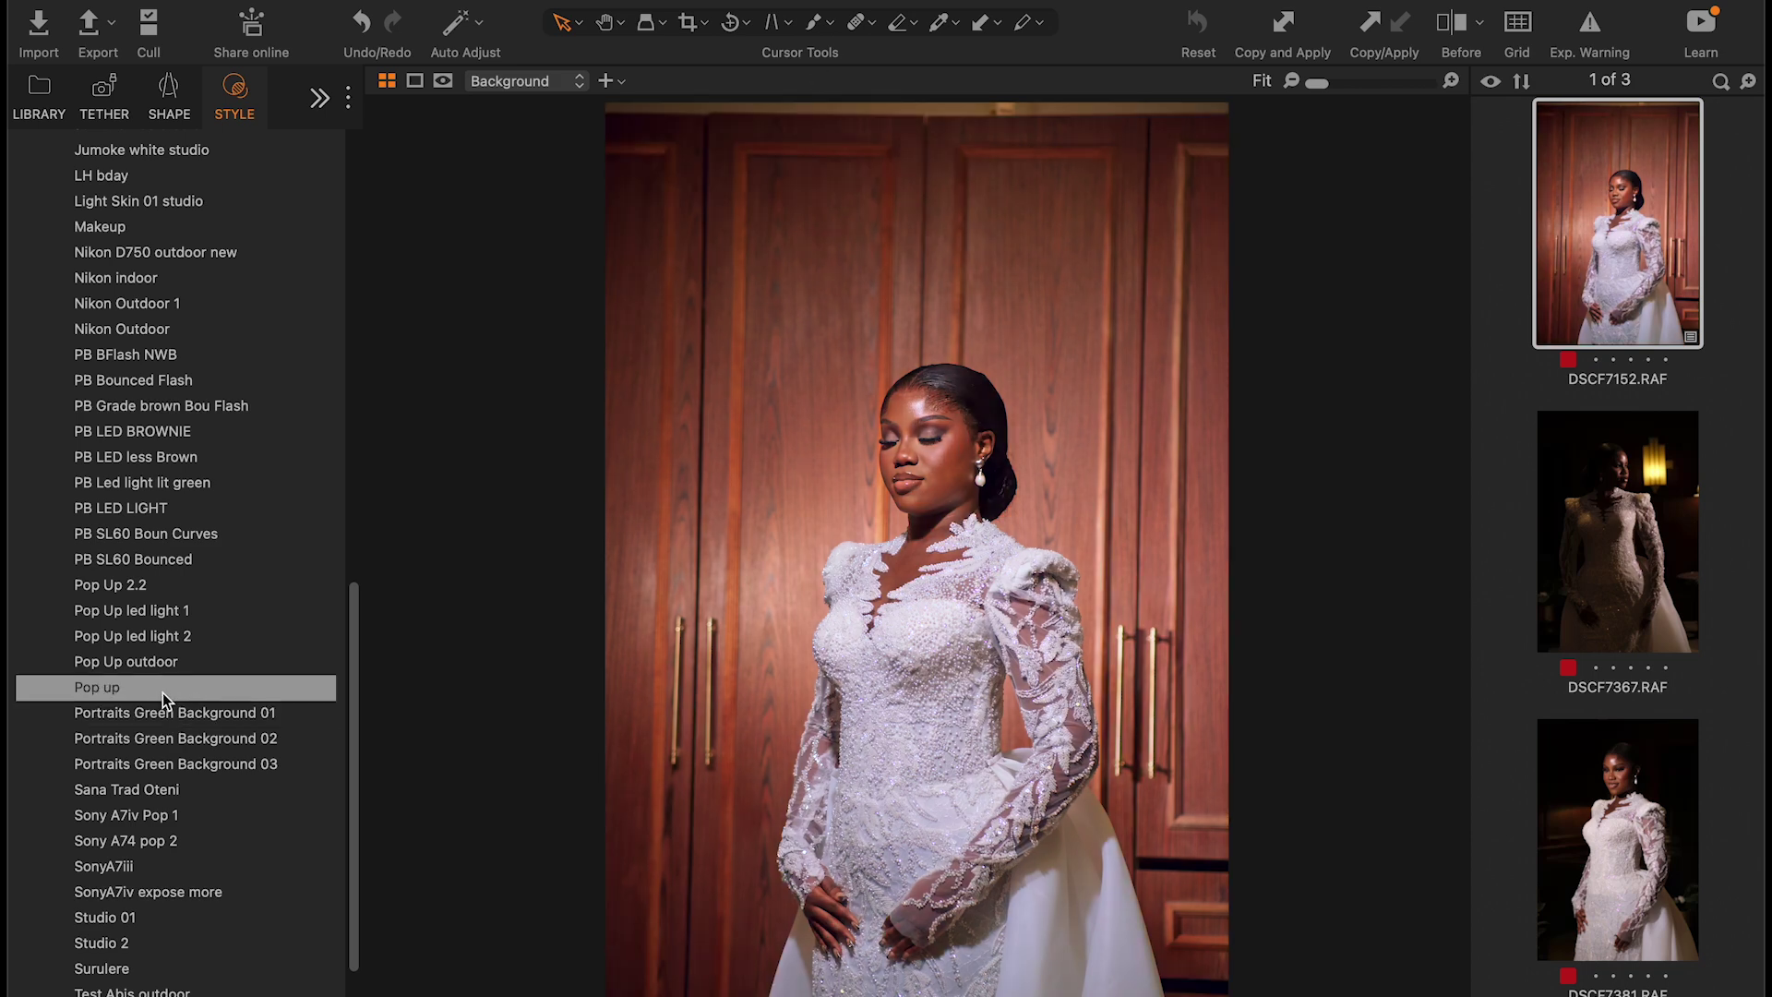
click(163, 693)
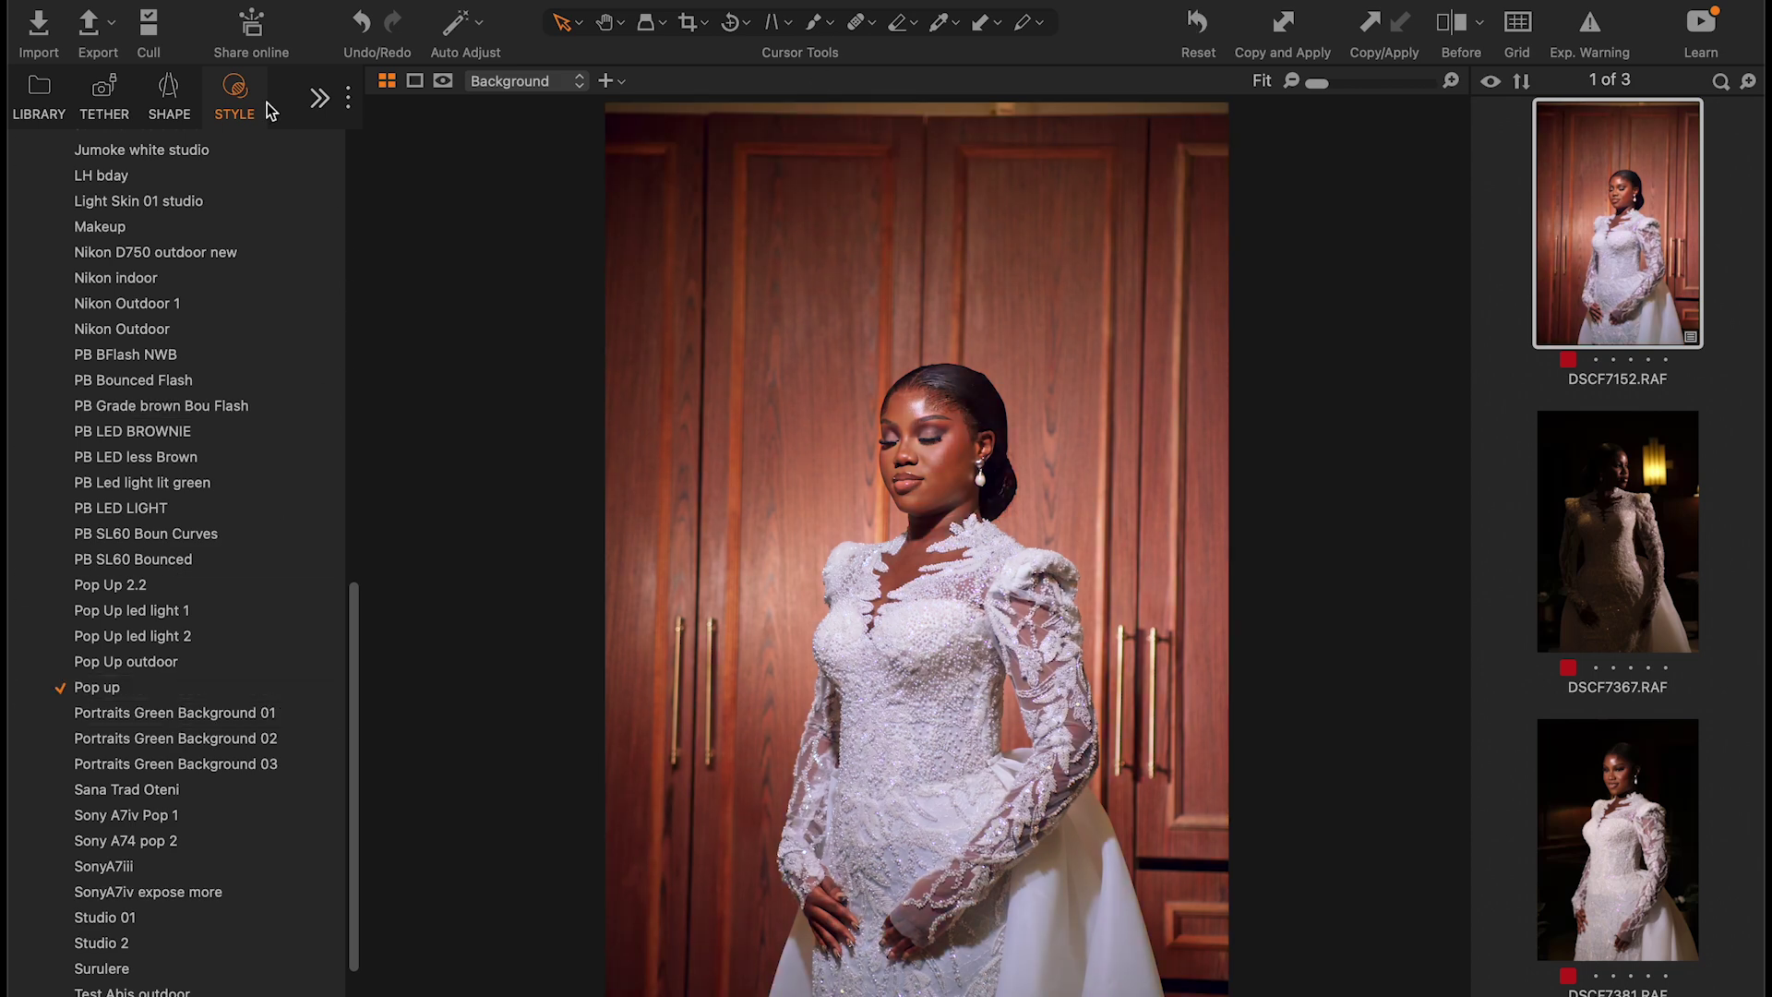
In the adjustment tools, set the photo's exposure to -0.98 and its highlights to -54.
click(323, 104)
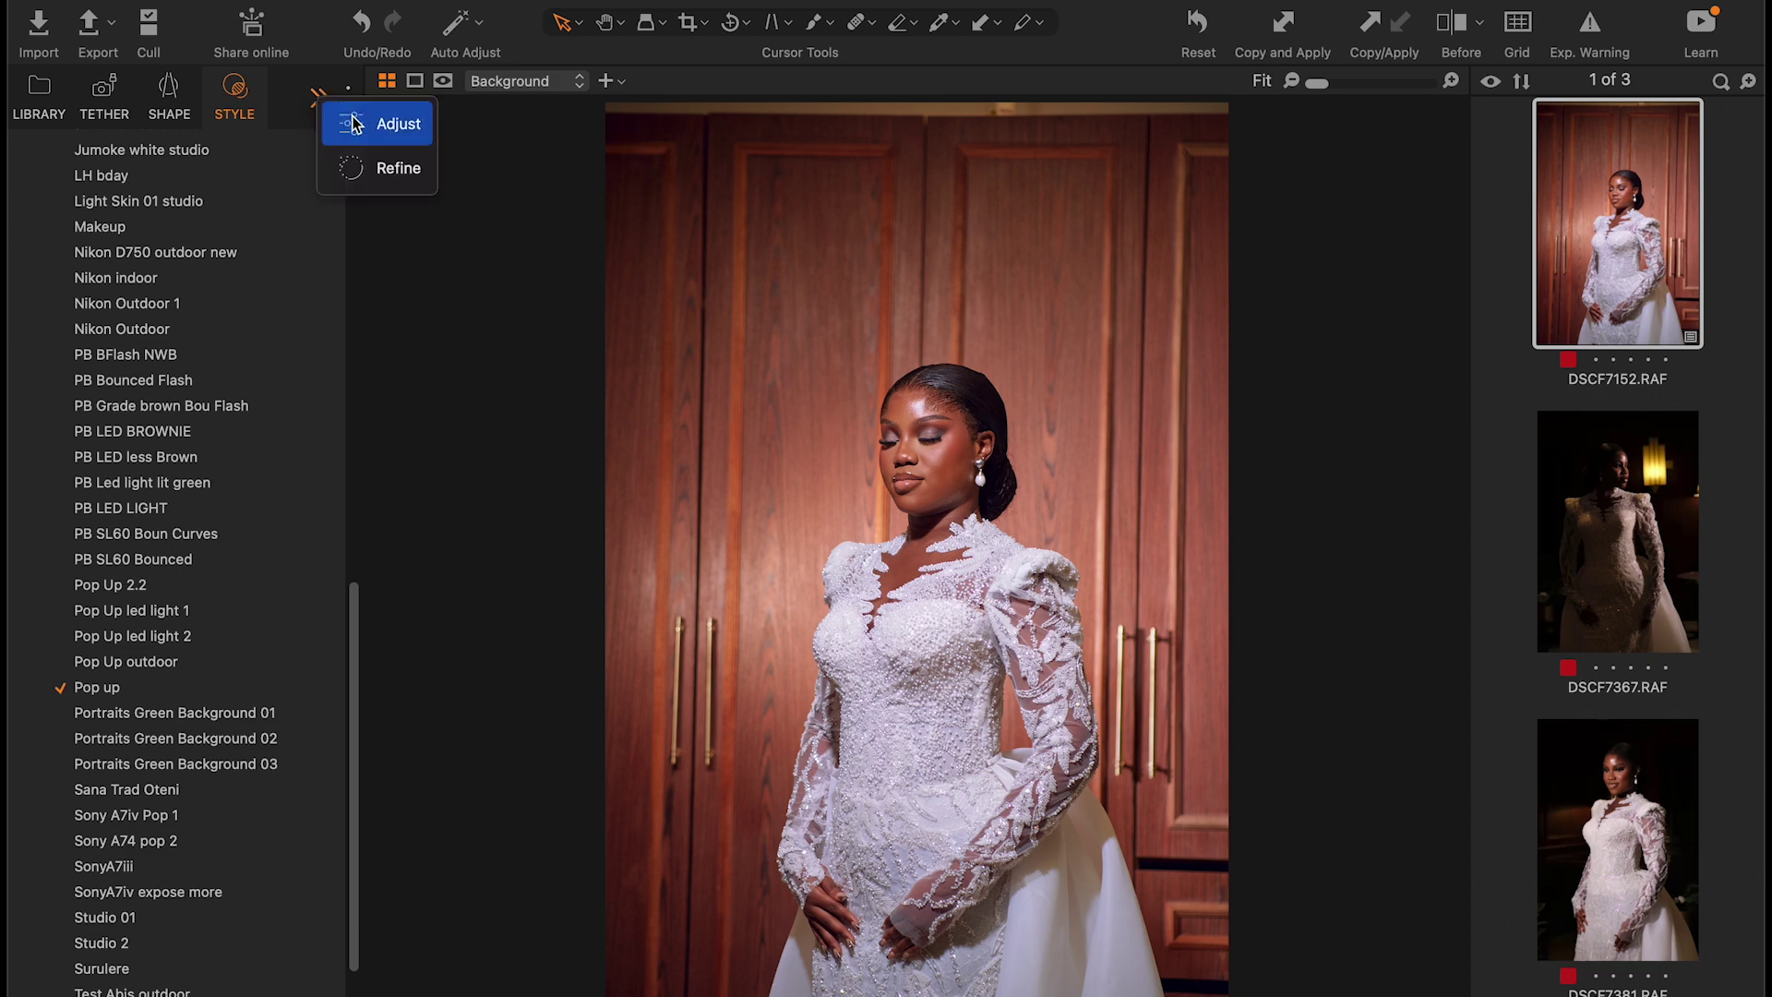
click(351, 128)
drag(356, 434, 380, 517)
drag(184, 458, 180, 469)
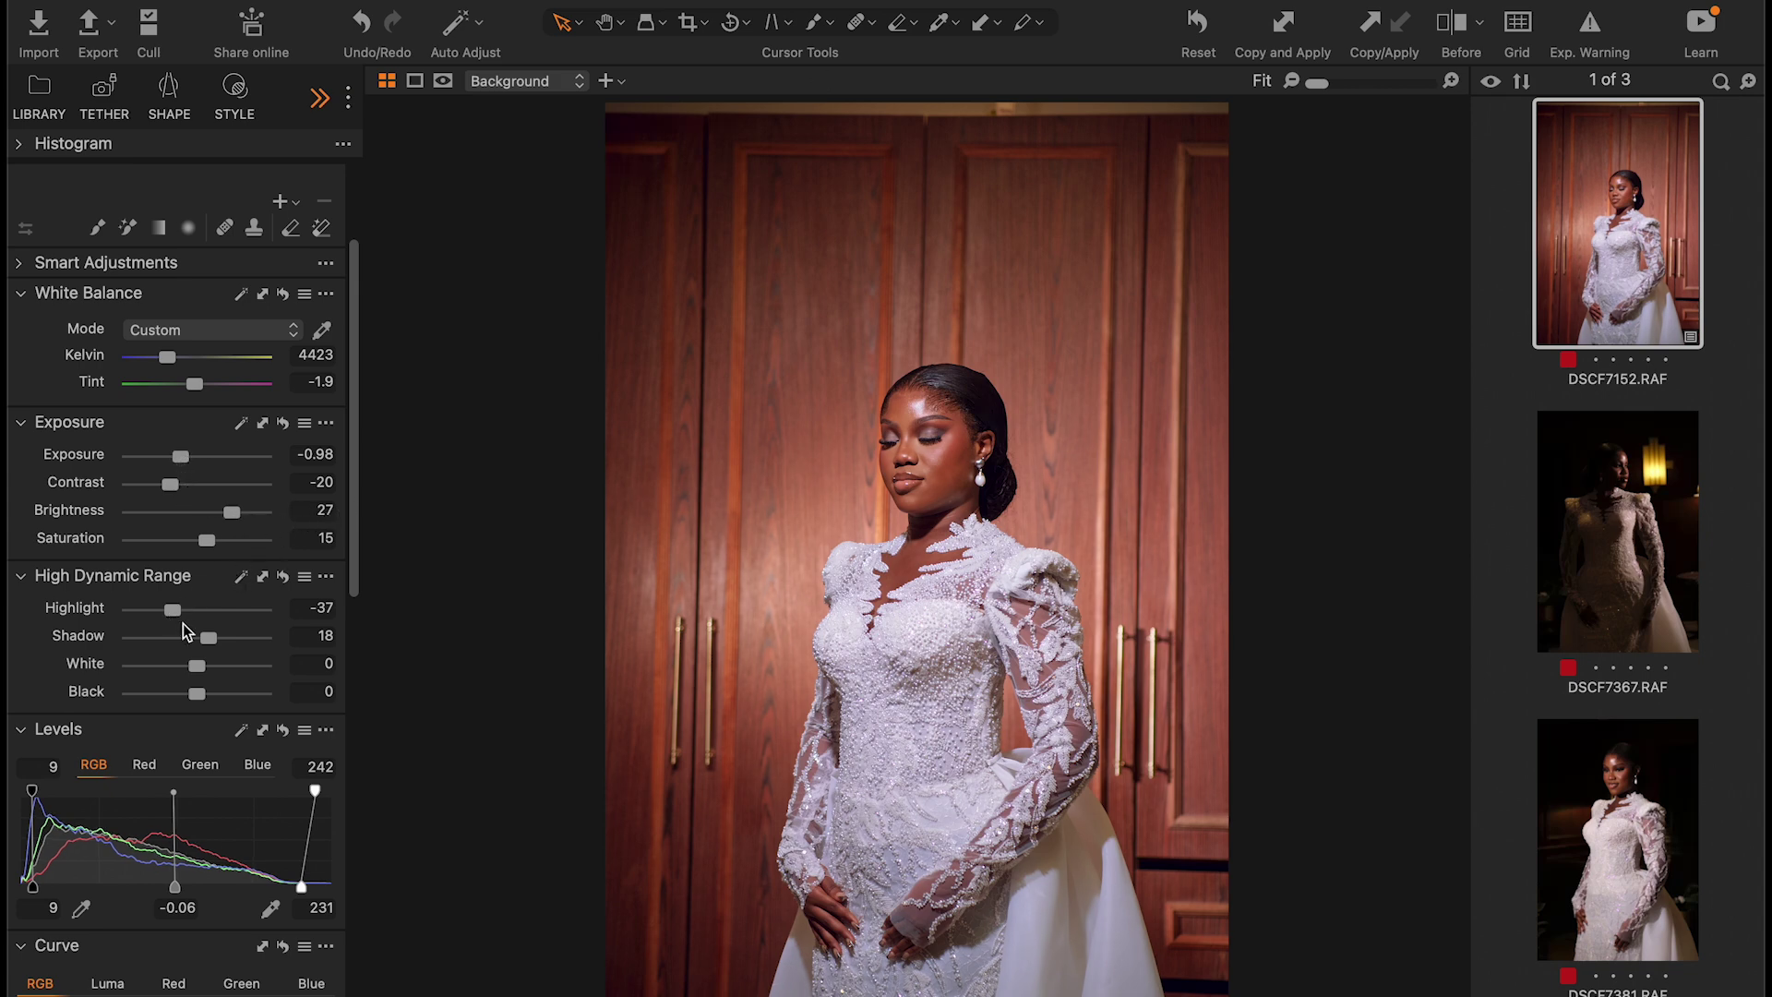
drag(181, 611, 162, 610)
Correct the white balance by sampling a neutral point on the white wedding dress.
drag(167, 358, 163, 366)
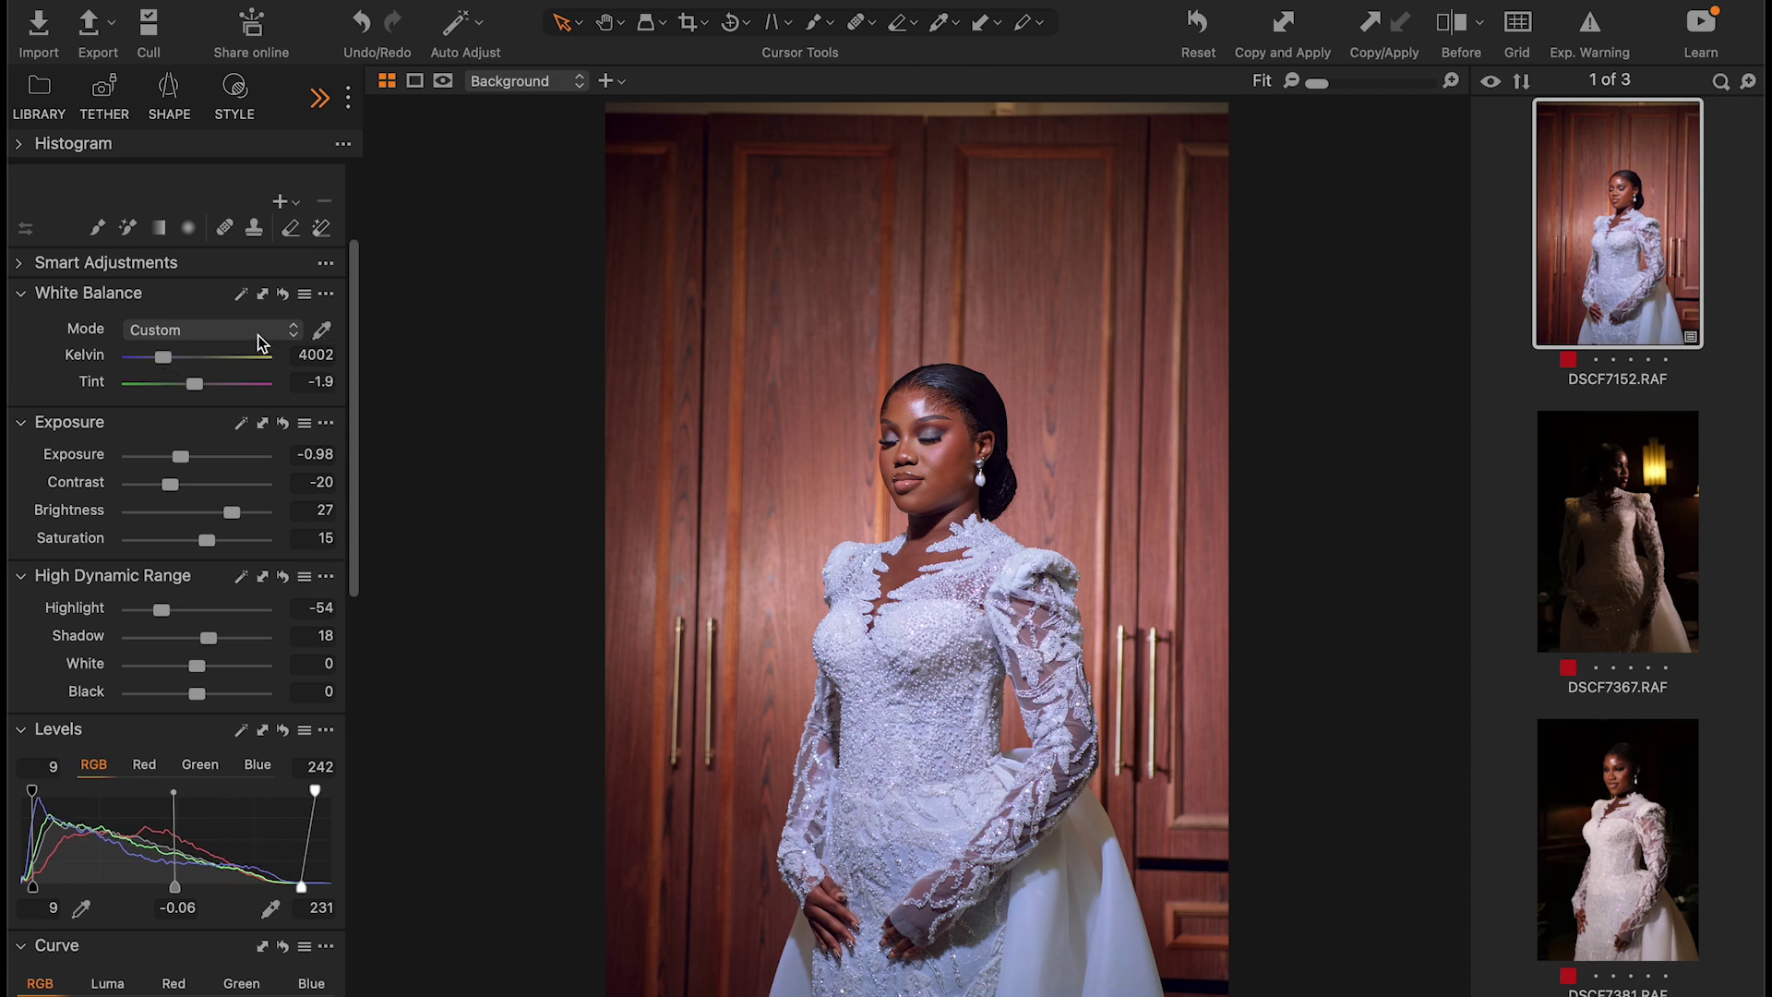
click(323, 330)
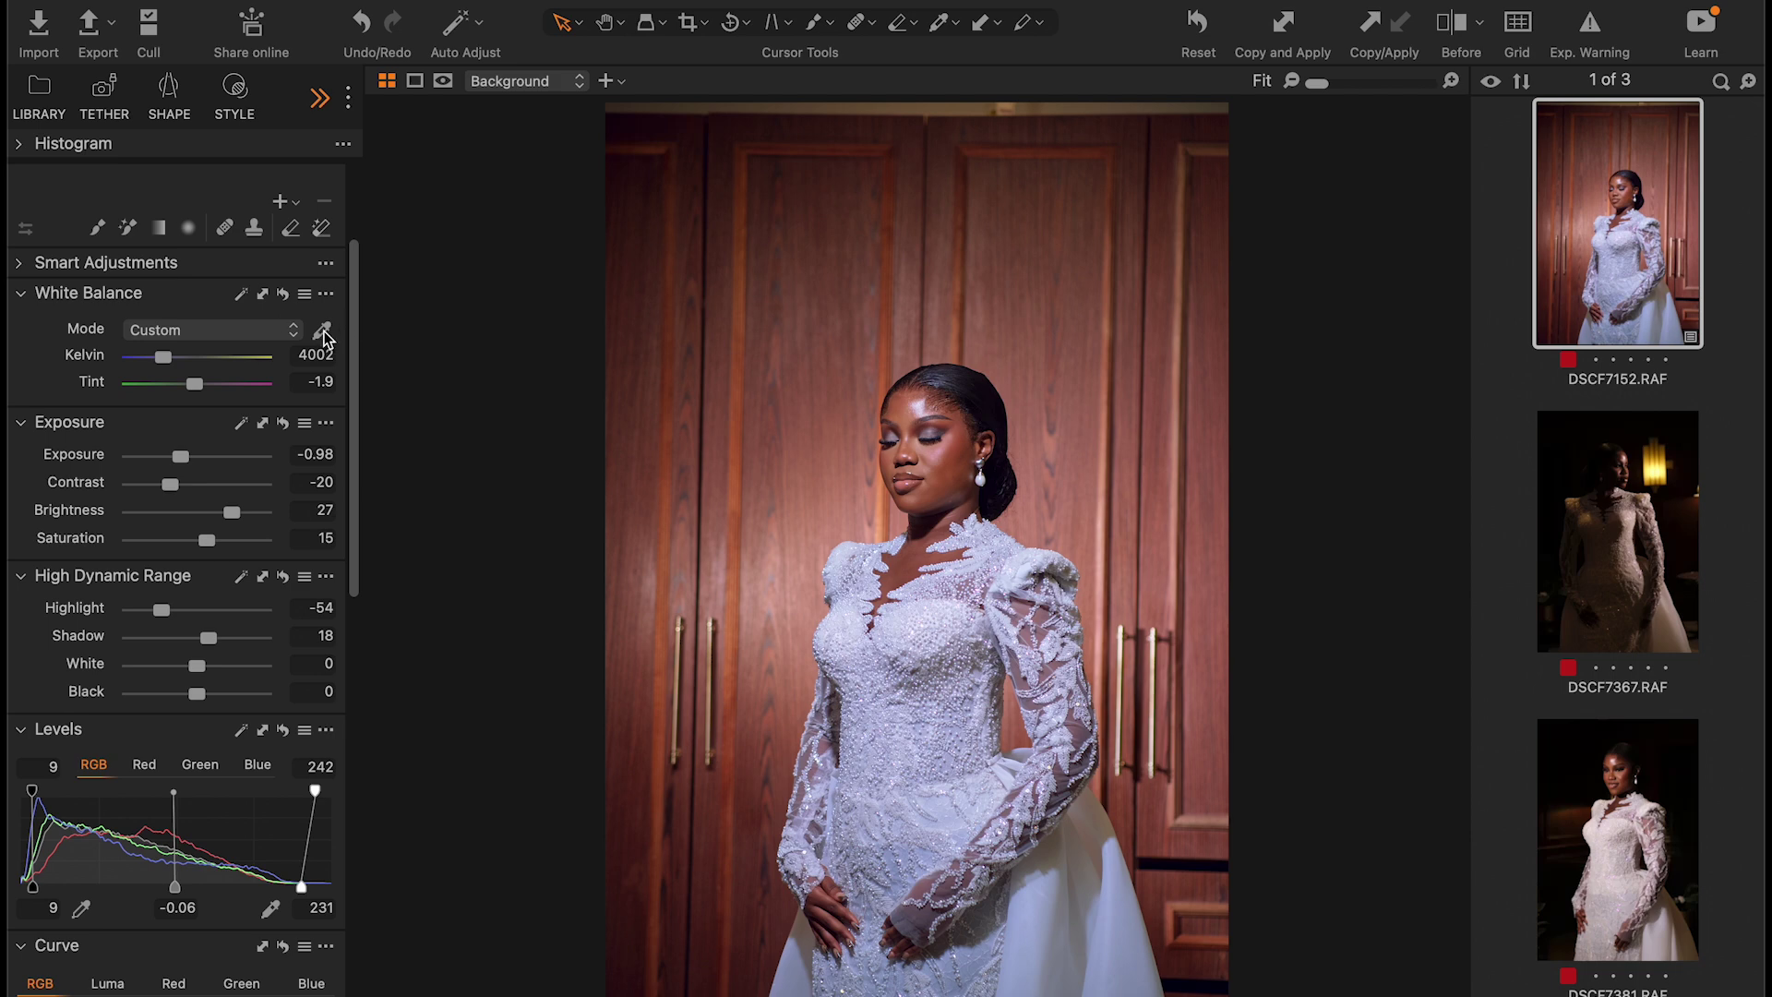
click(938, 801)
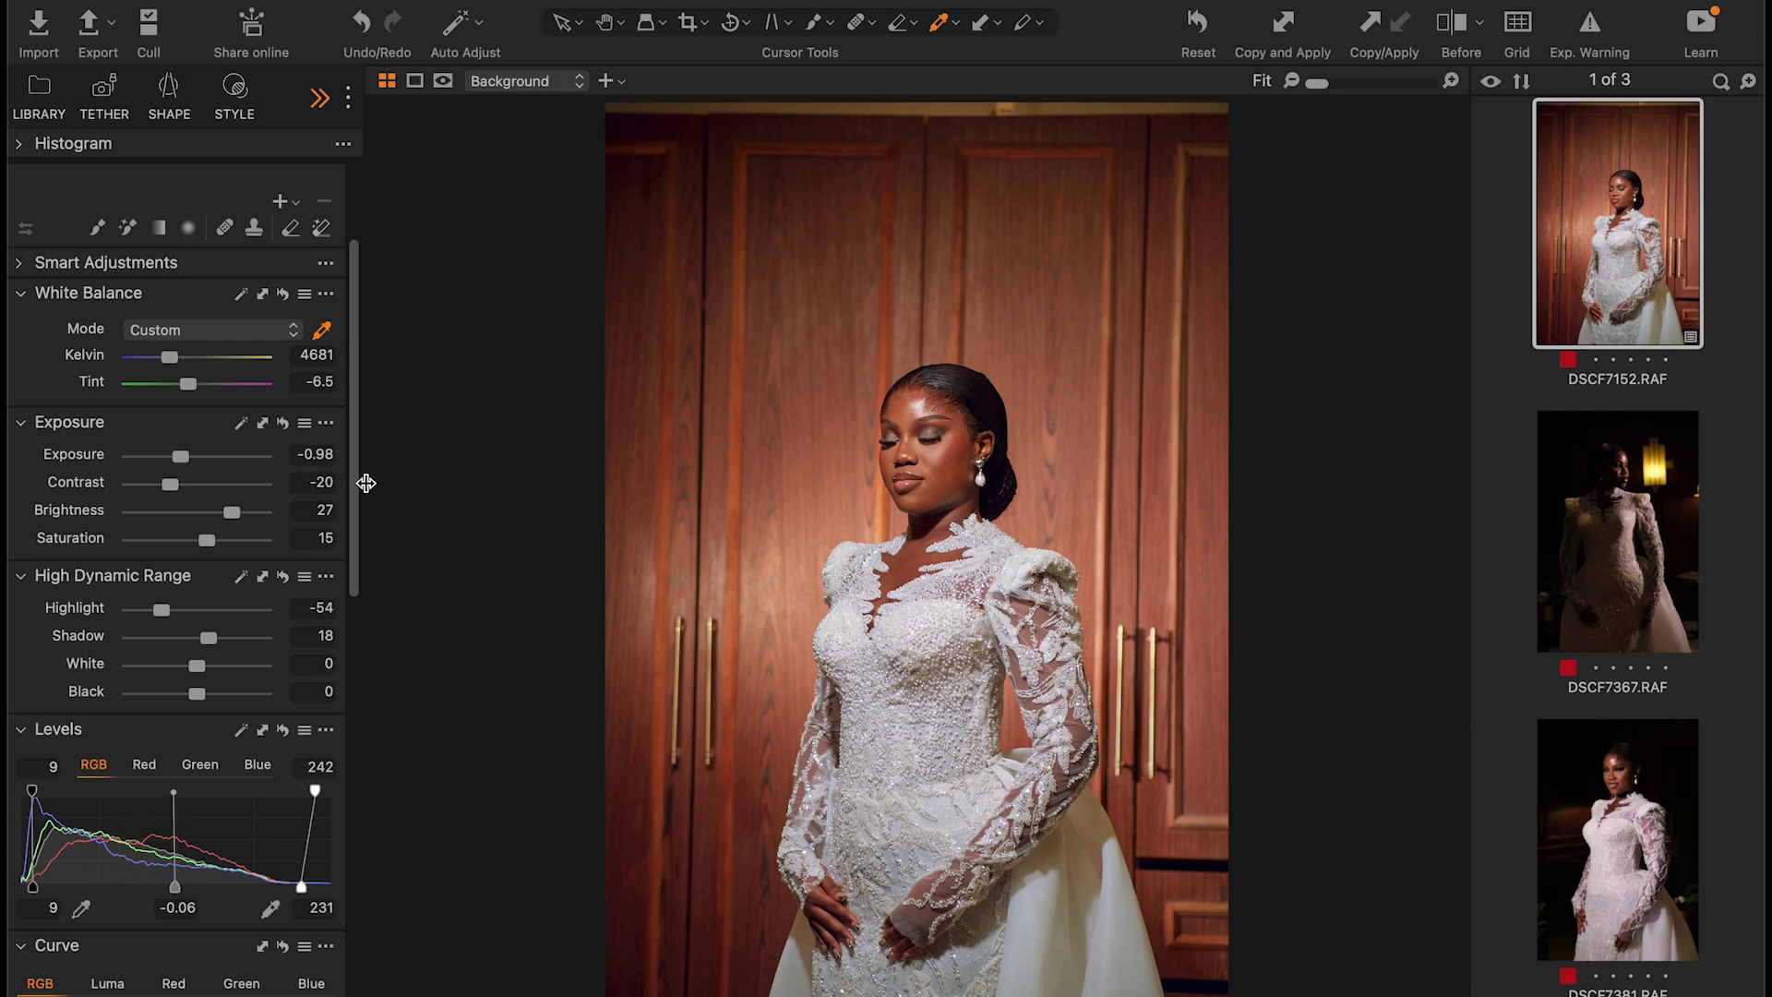
Sample the bride's forehead as the skin tone in the Color Editor.
drag(353, 490, 400, 762)
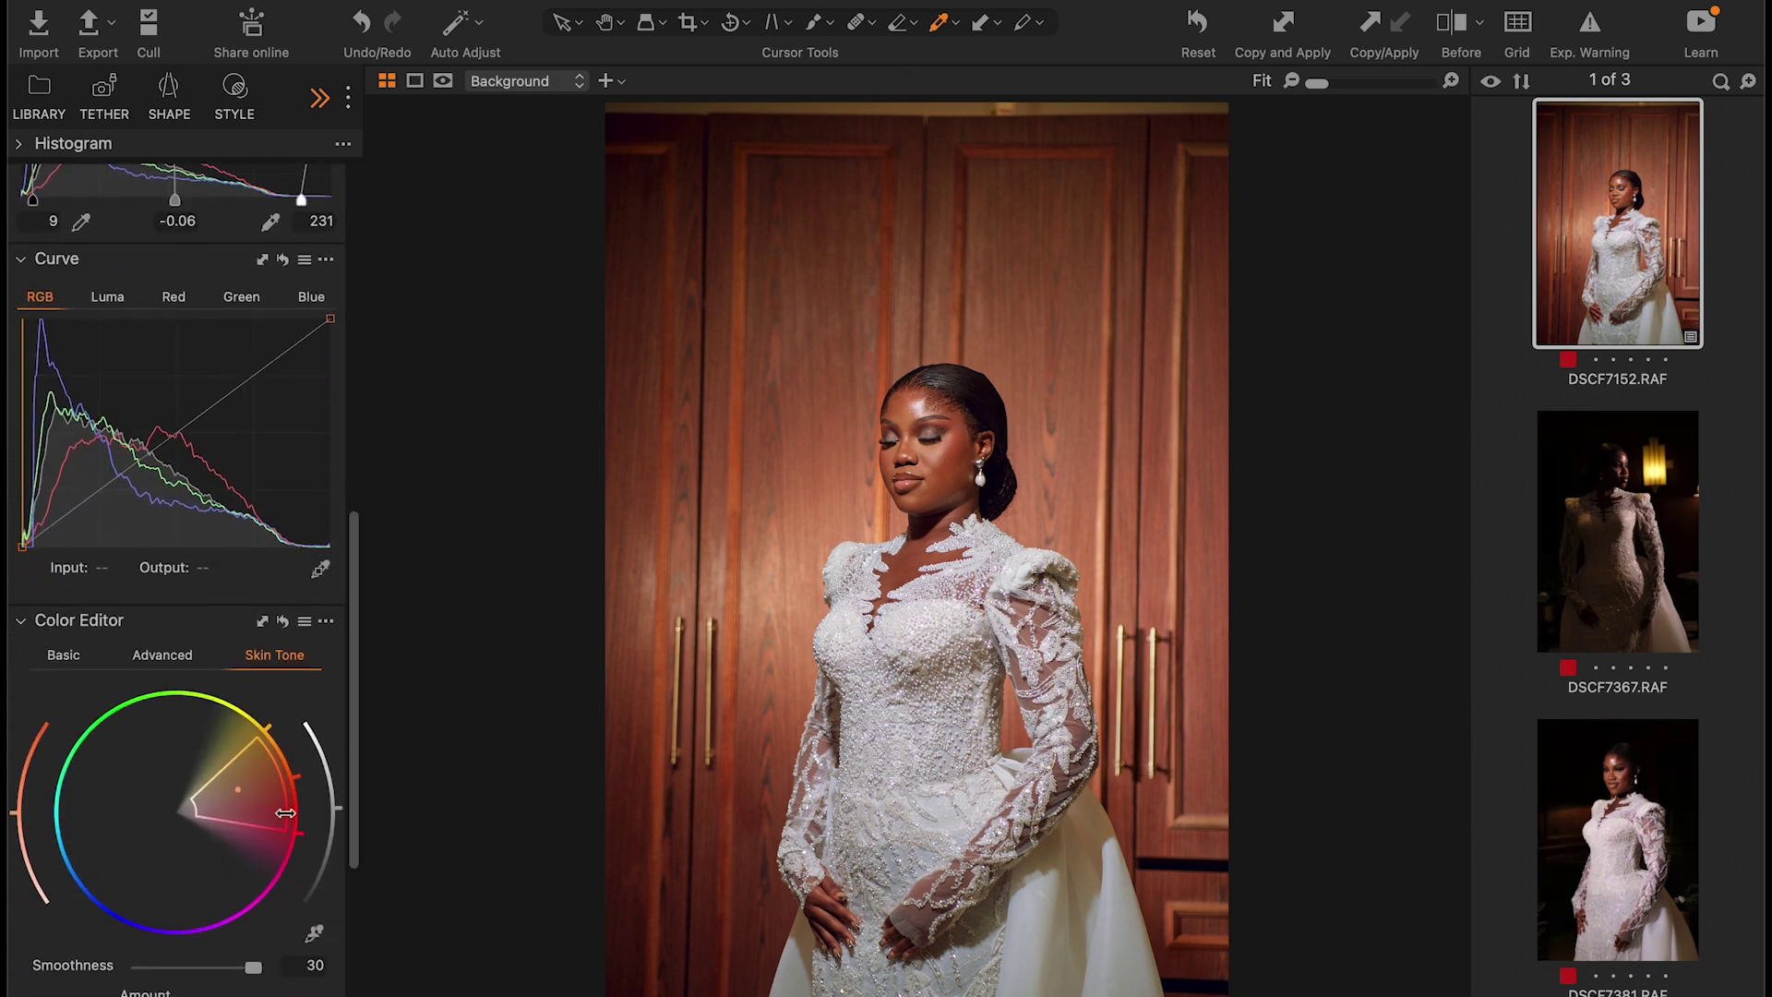
click(313, 933)
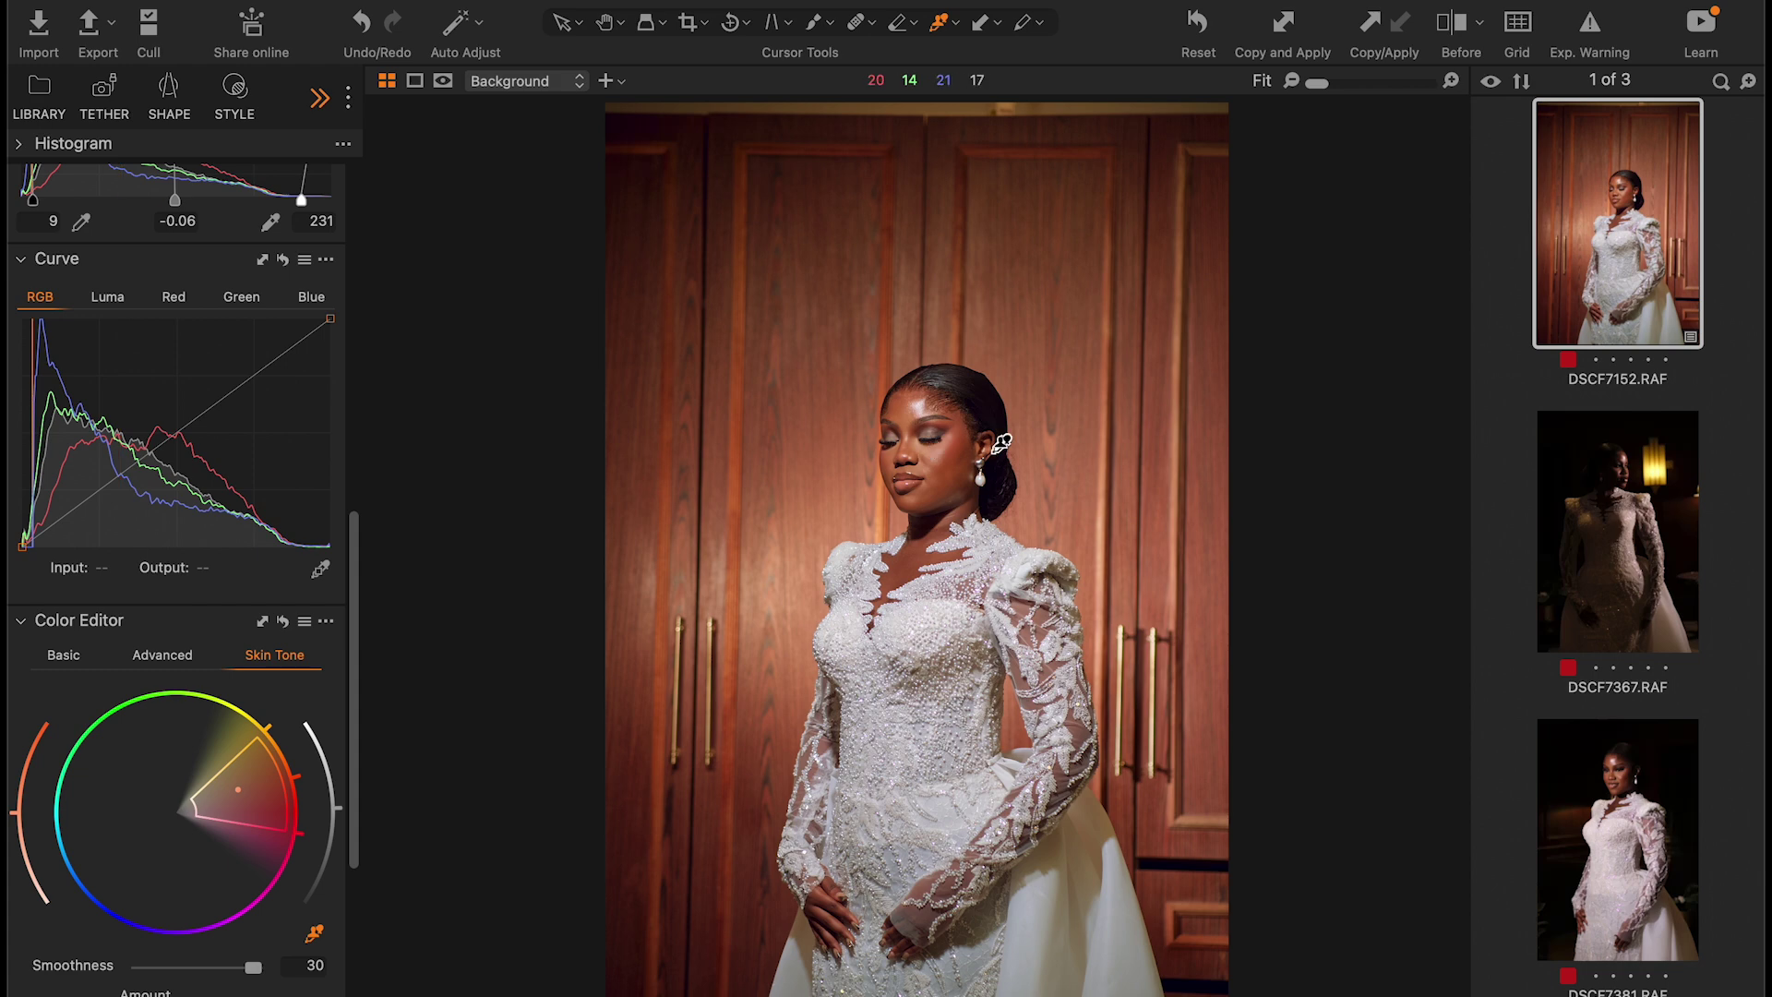
click(909, 408)
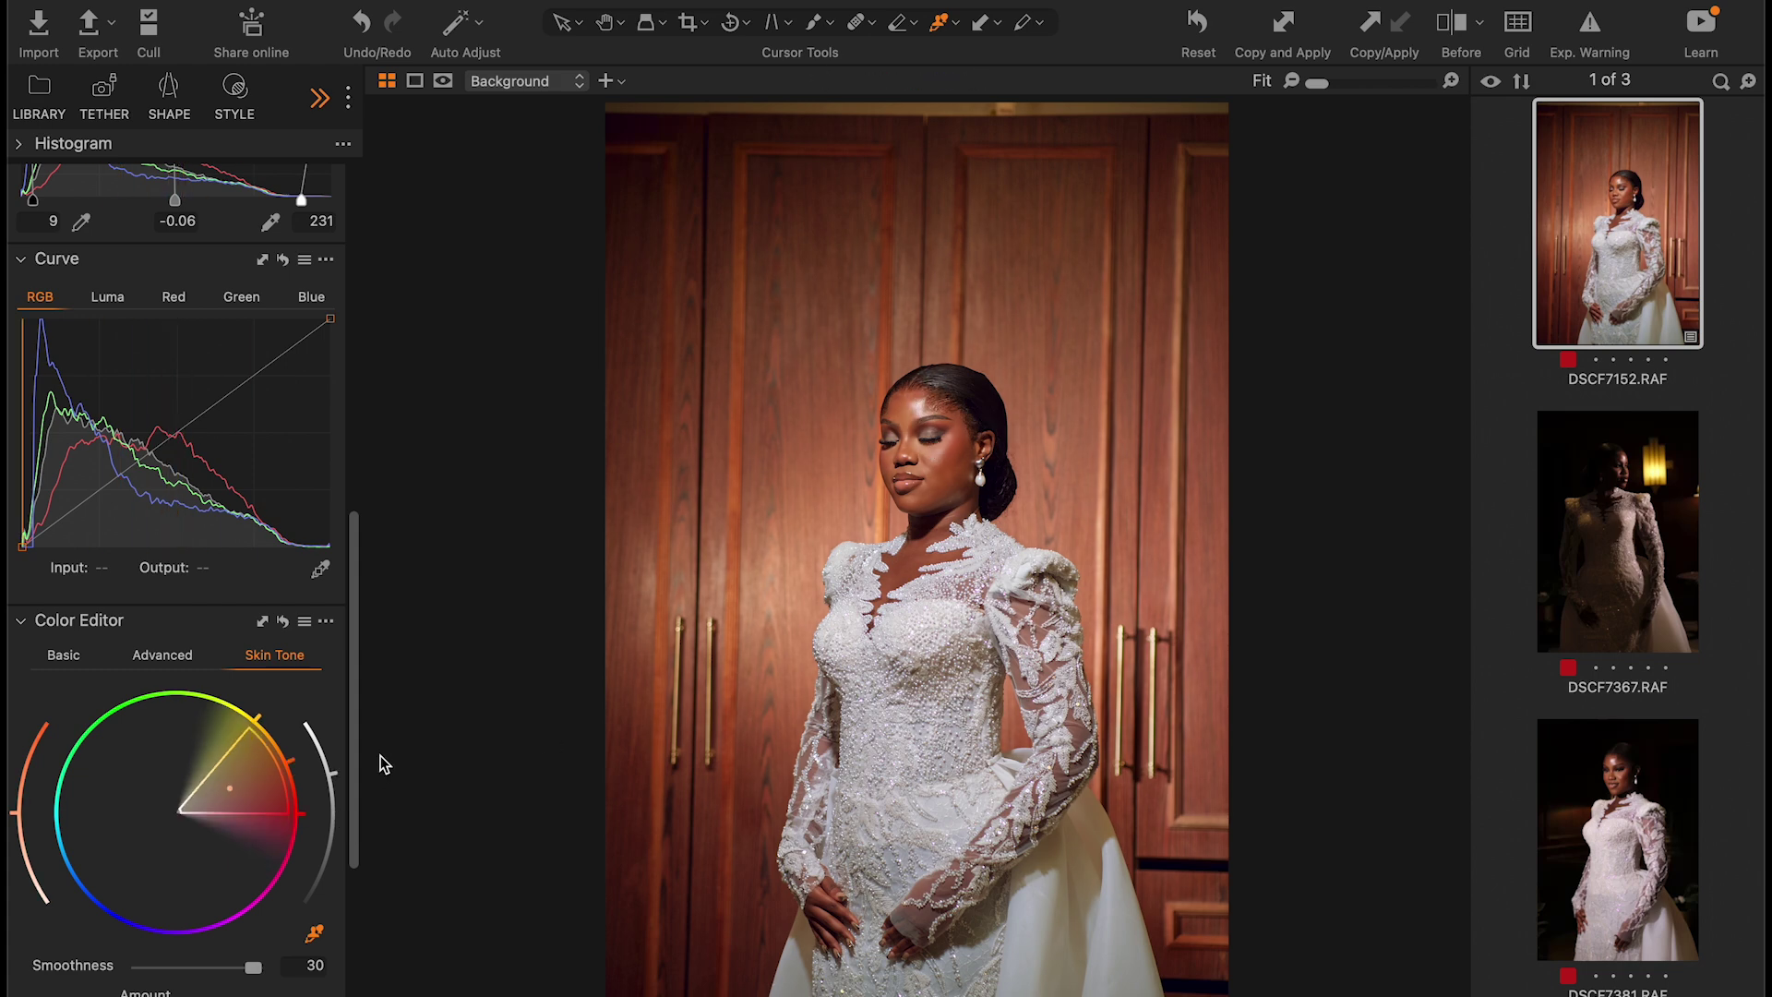
Narrow the skin tone's colour range, set its smoothness to 7.9 and its hue amount to 1.1.
scroll(251, 768, down, 3)
drag(242, 668, 202, 685)
drag(247, 847, 193, 849)
mouse_move(271, 646)
mouse_down()
mouse_move(208, 688)
mouse_move(229, 652)
mouse_move(225, 675)
mouse_up()
drag(211, 855, 170, 849)
drag(225, 675, 211, 676)
mouse_move(204, 903)
mouse_down()
mouse_move(179, 913)
mouse_move(209, 906)
mouse_up()
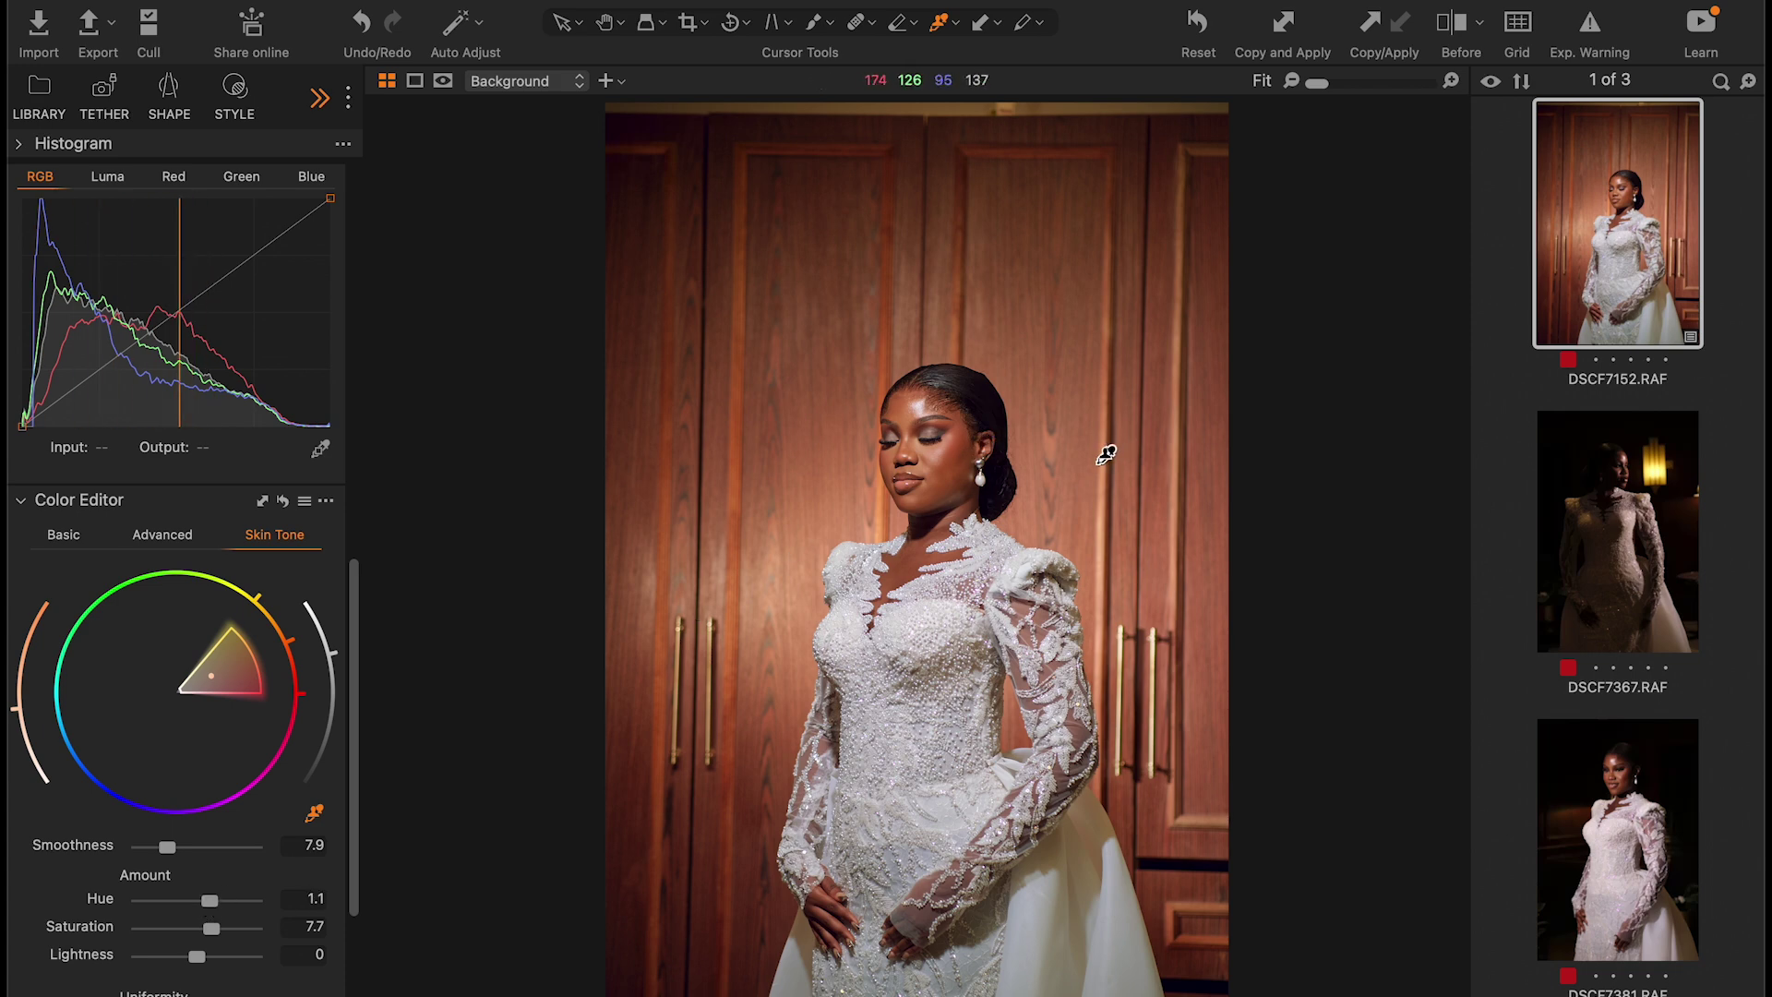
Copy the adjustments from DSCF7152, apply them to DSCF7367 and DSCF7381, and check each photo.
click(1371, 24)
click(1610, 523)
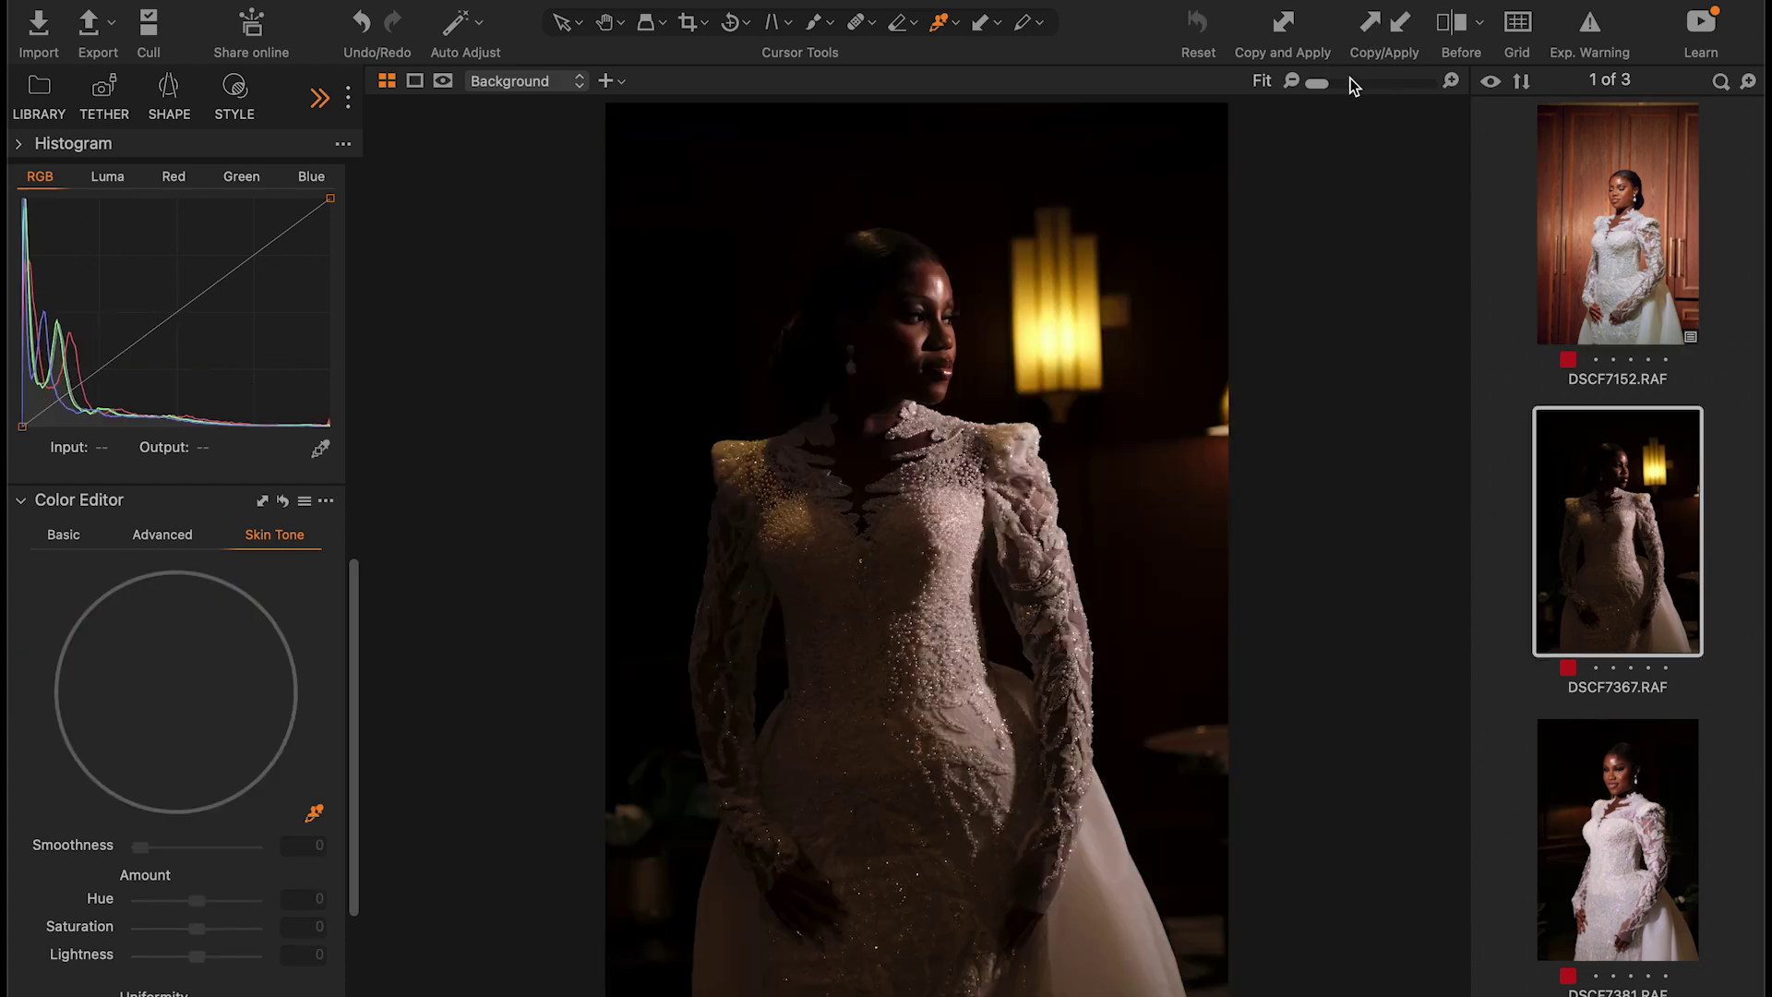
click(1401, 24)
key(Down)
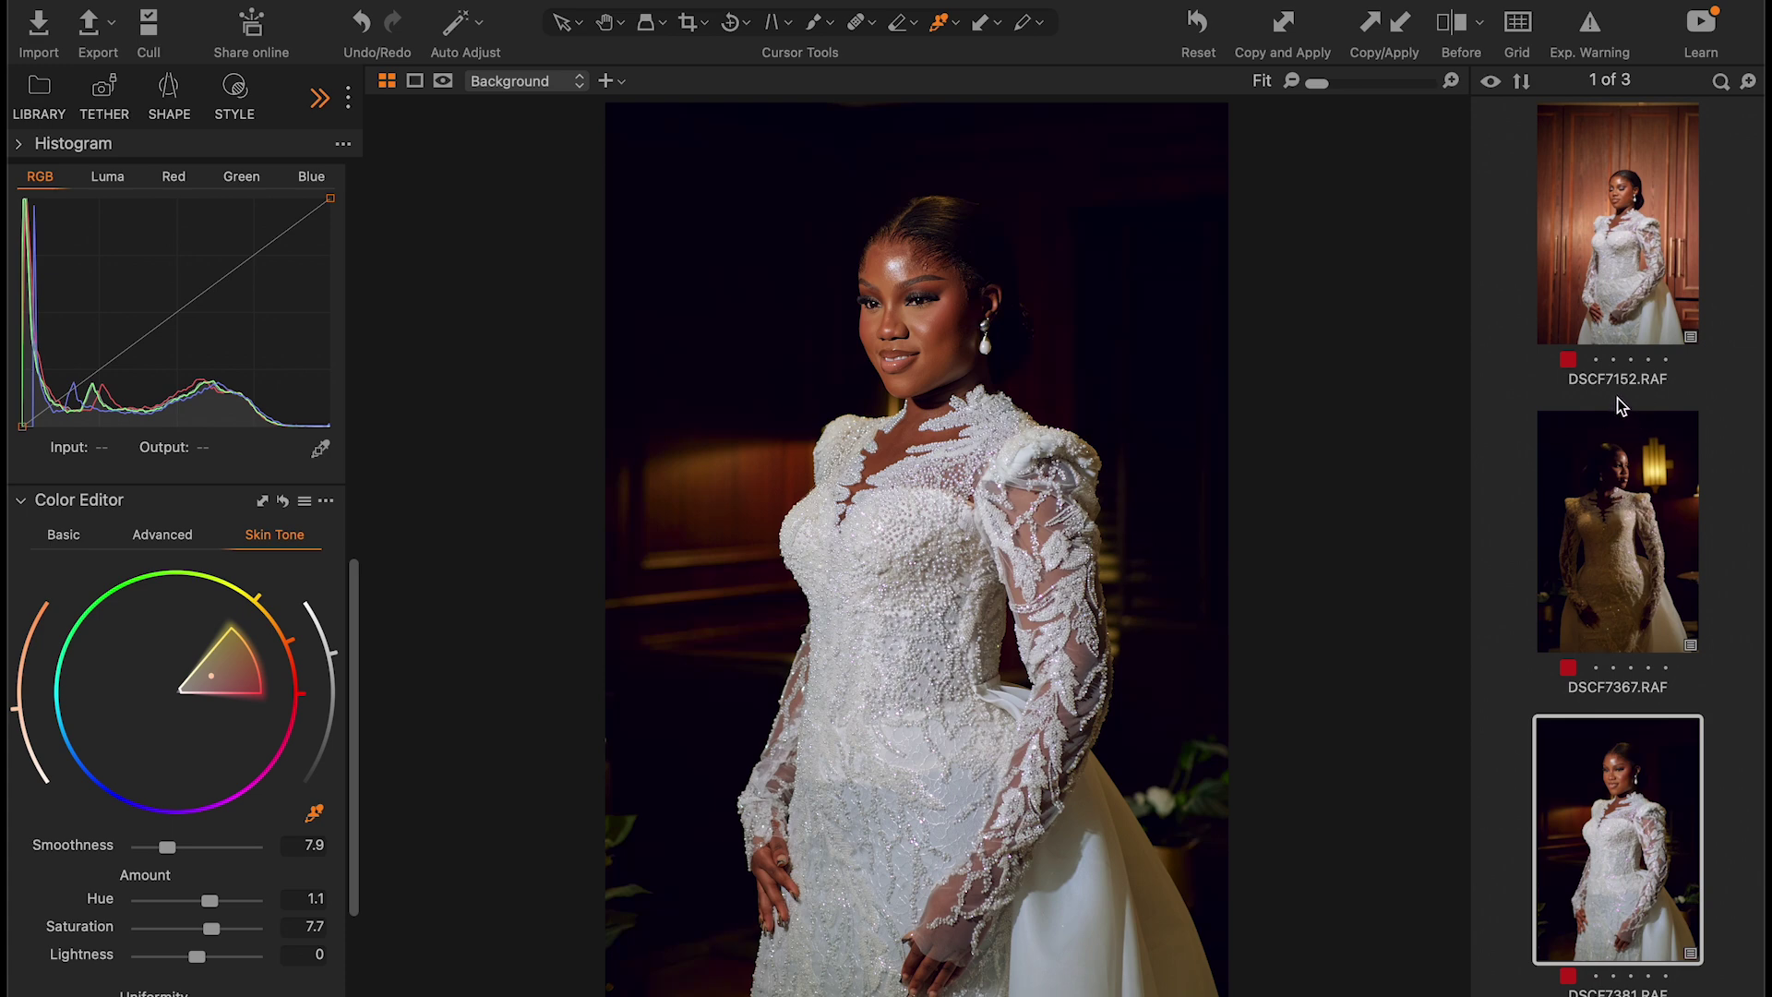
click(1616, 244)
click(1597, 596)
click(1614, 805)
Select all three photos and open the export settings for them.
key(super+a)
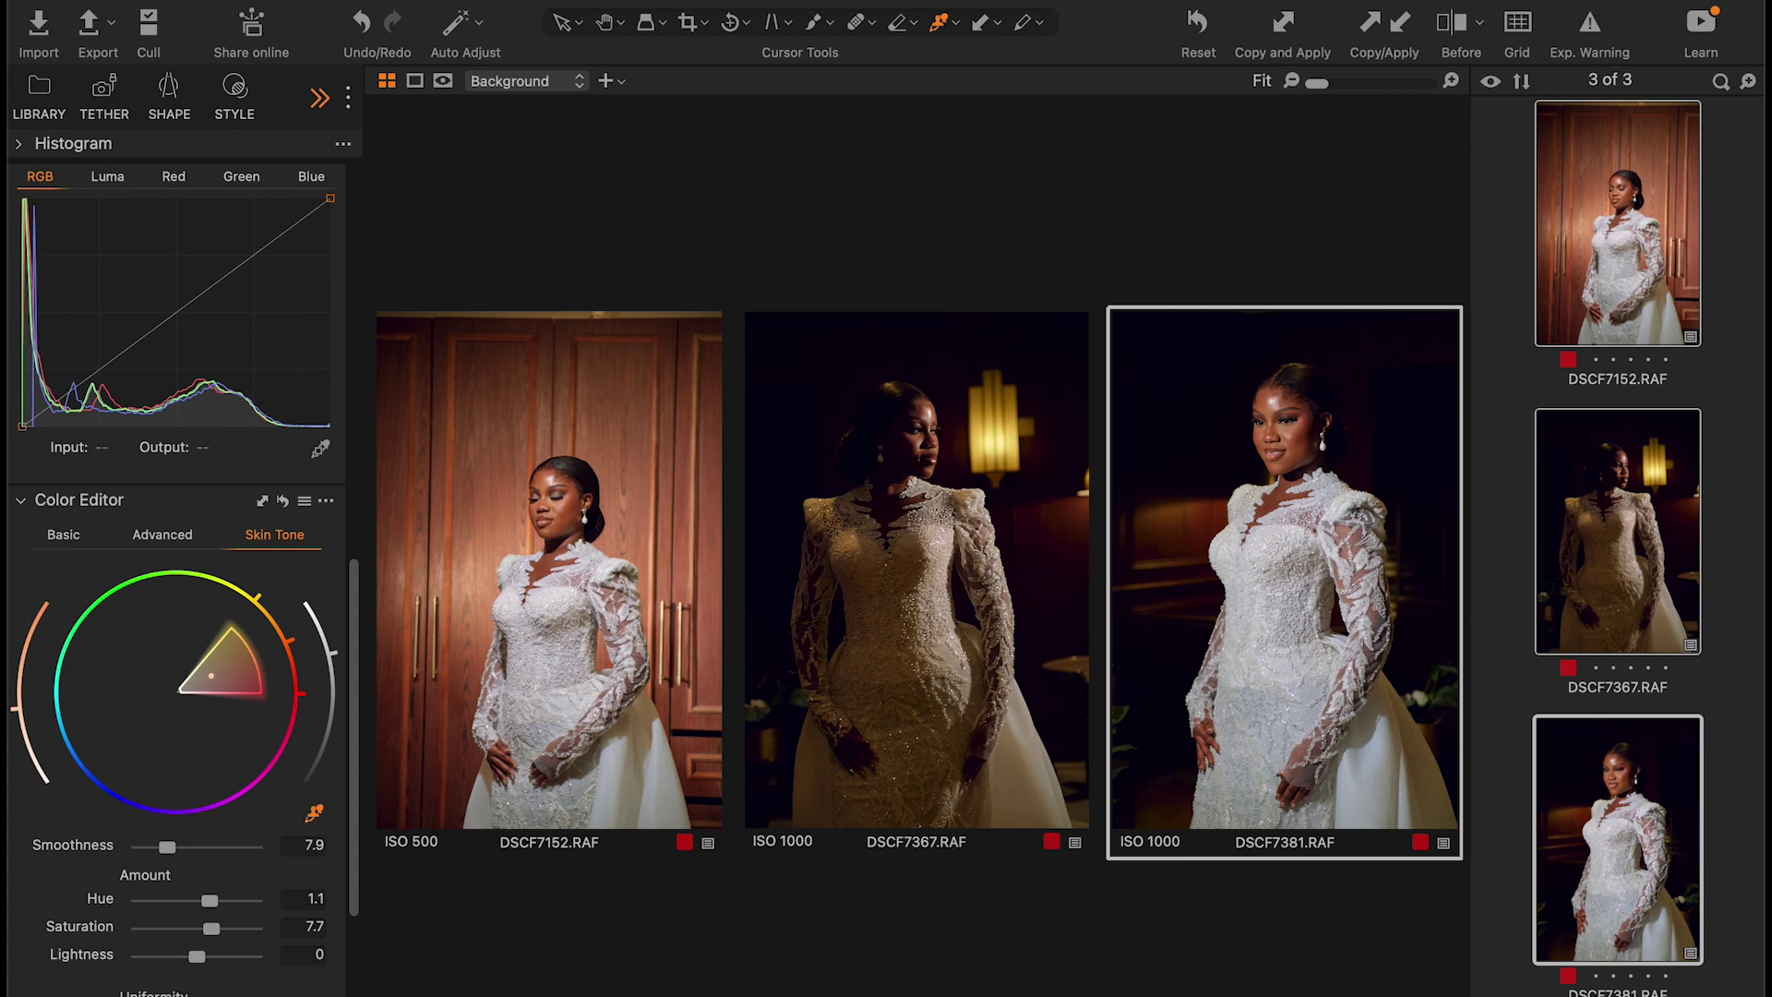
click(99, 35)
click(965, 413)
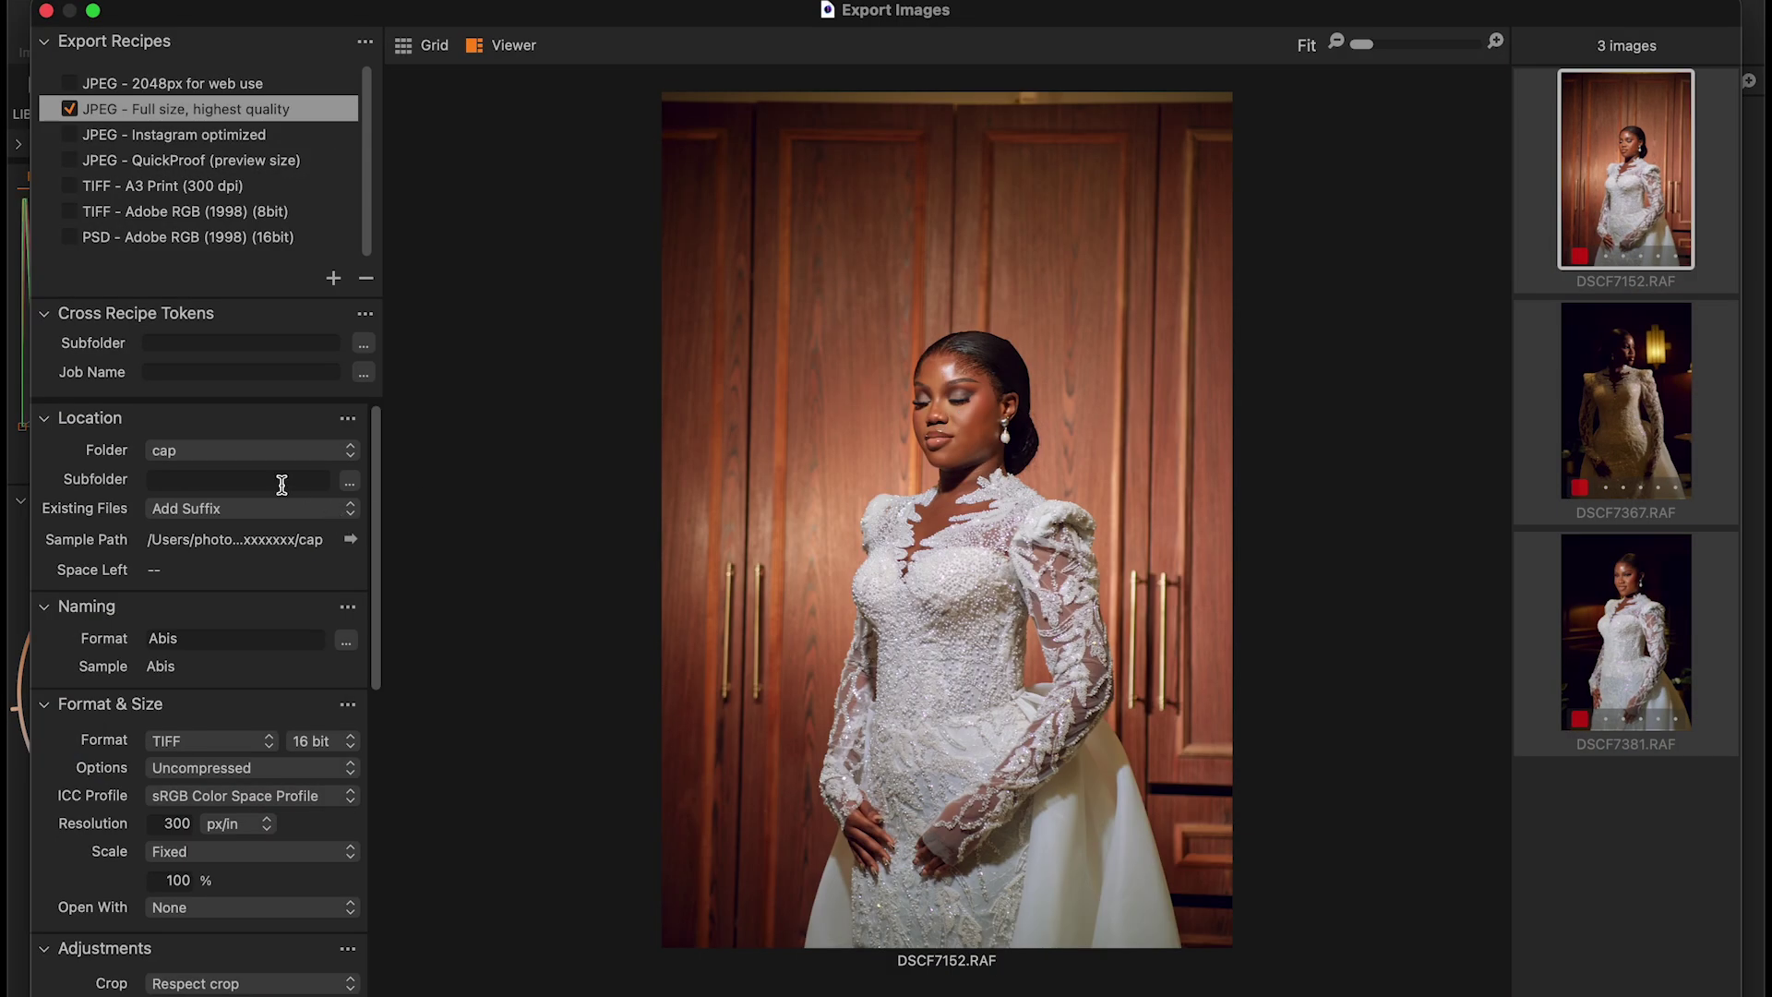
Export the photos to a new folder named youtube, created inside the Class folder of Photosbyabis 2024 on the external SSD.
click(227, 447)
click(248, 555)
click(415, 521)
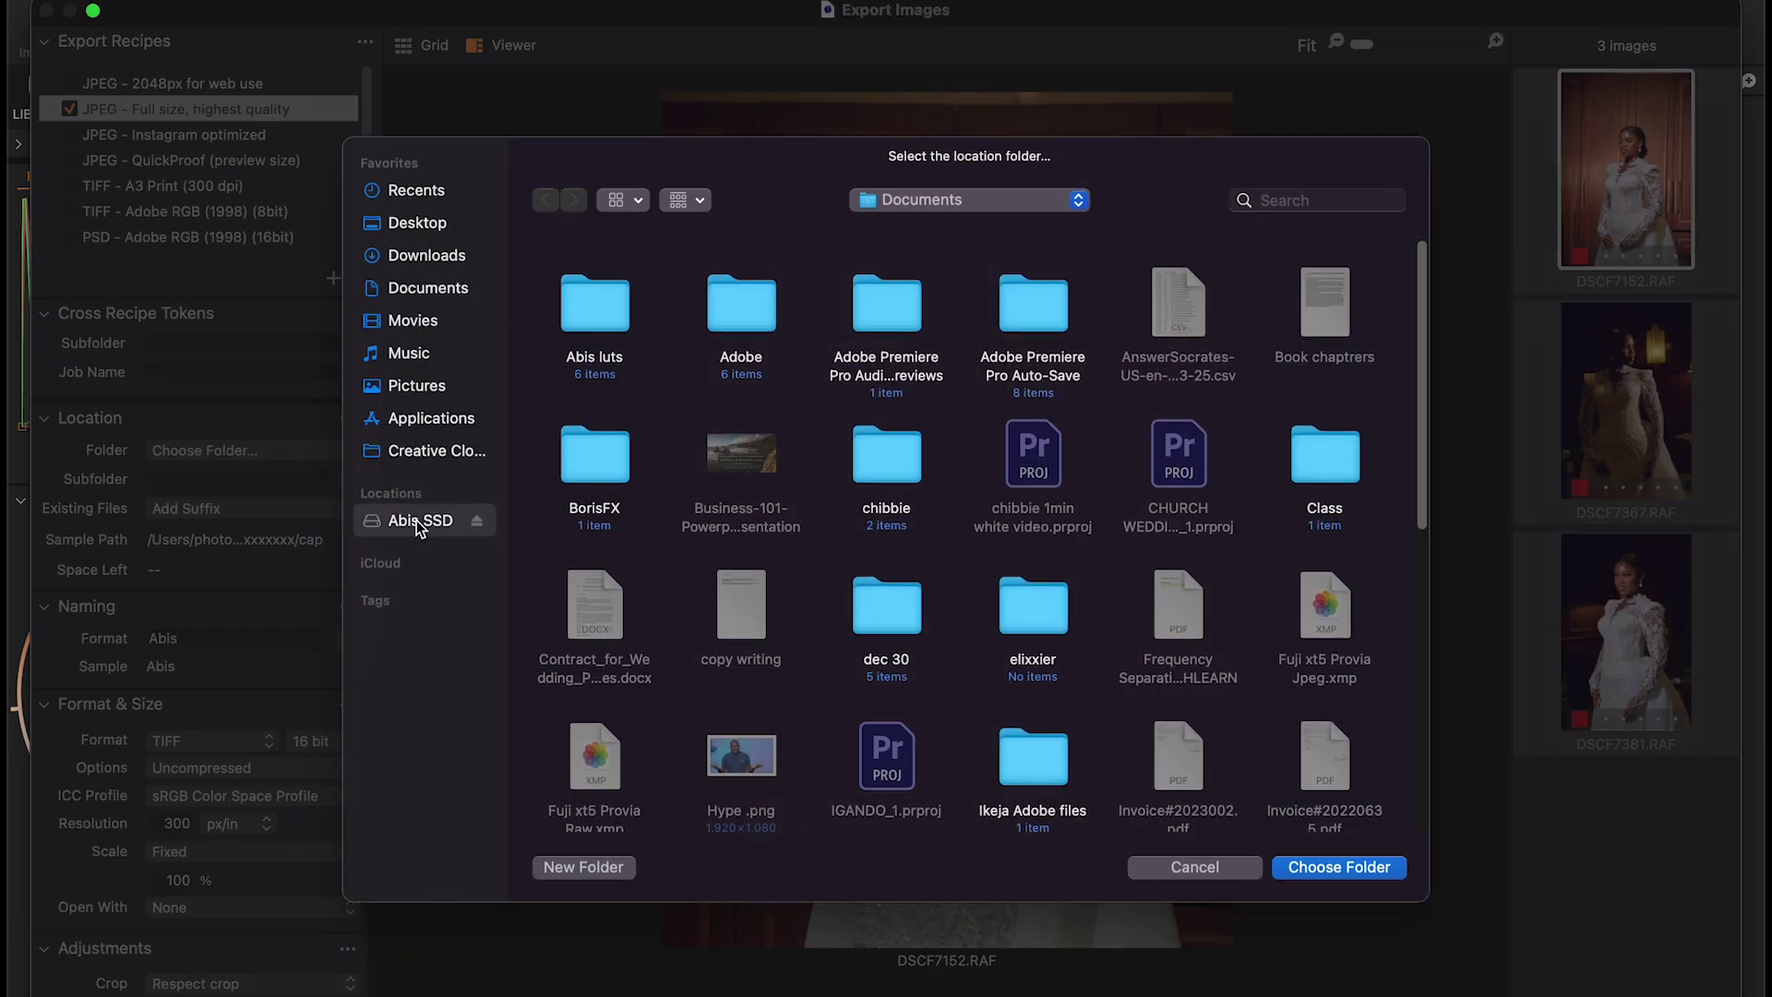
click(1174, 306)
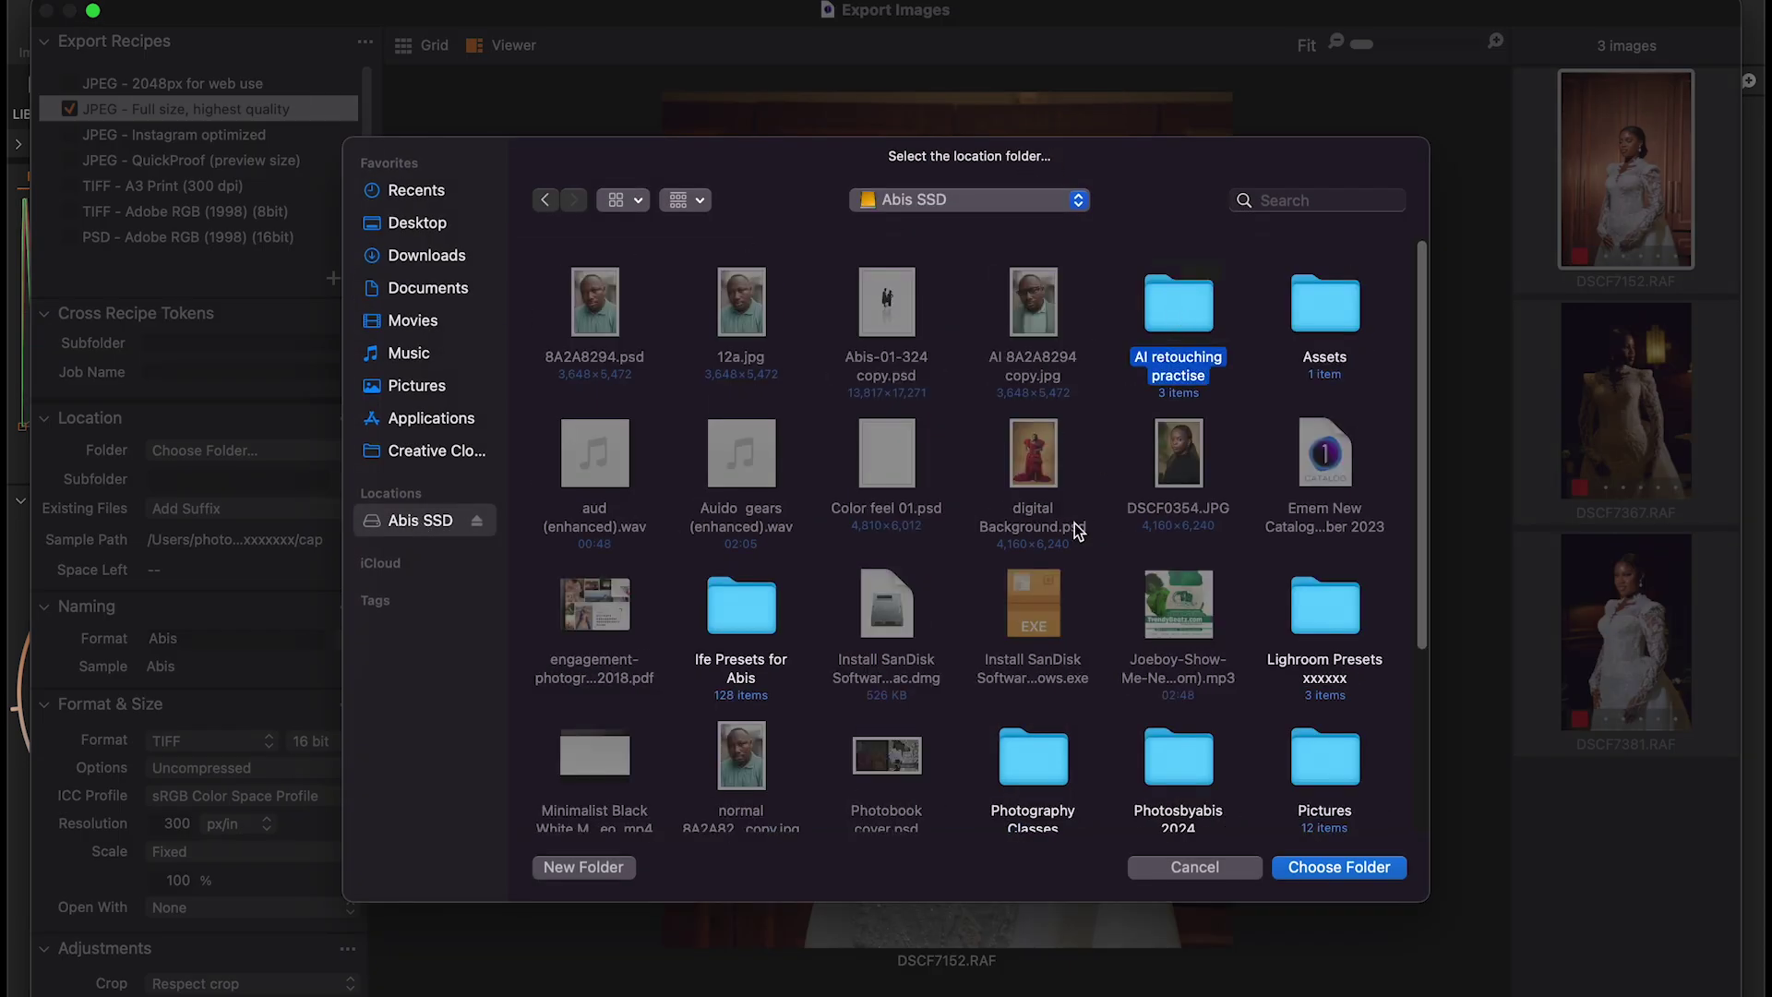
double_click(1182, 777)
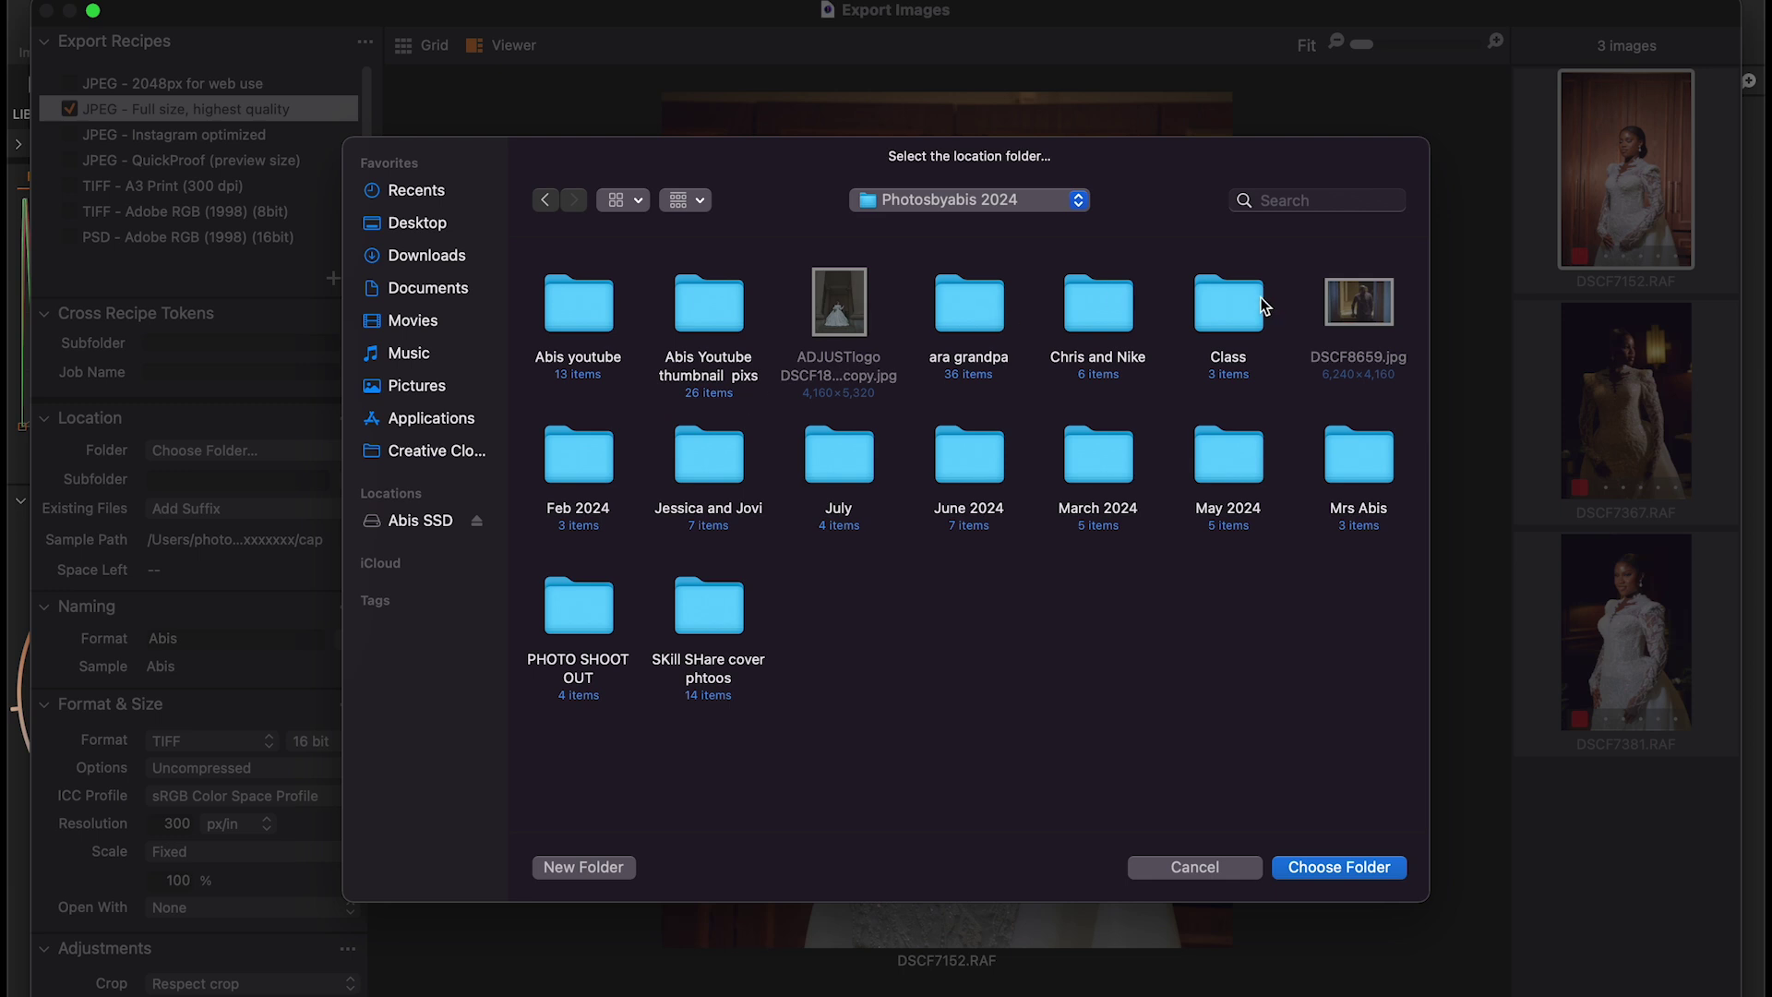
double_click(1216, 315)
click(584, 867)
text(youtube)
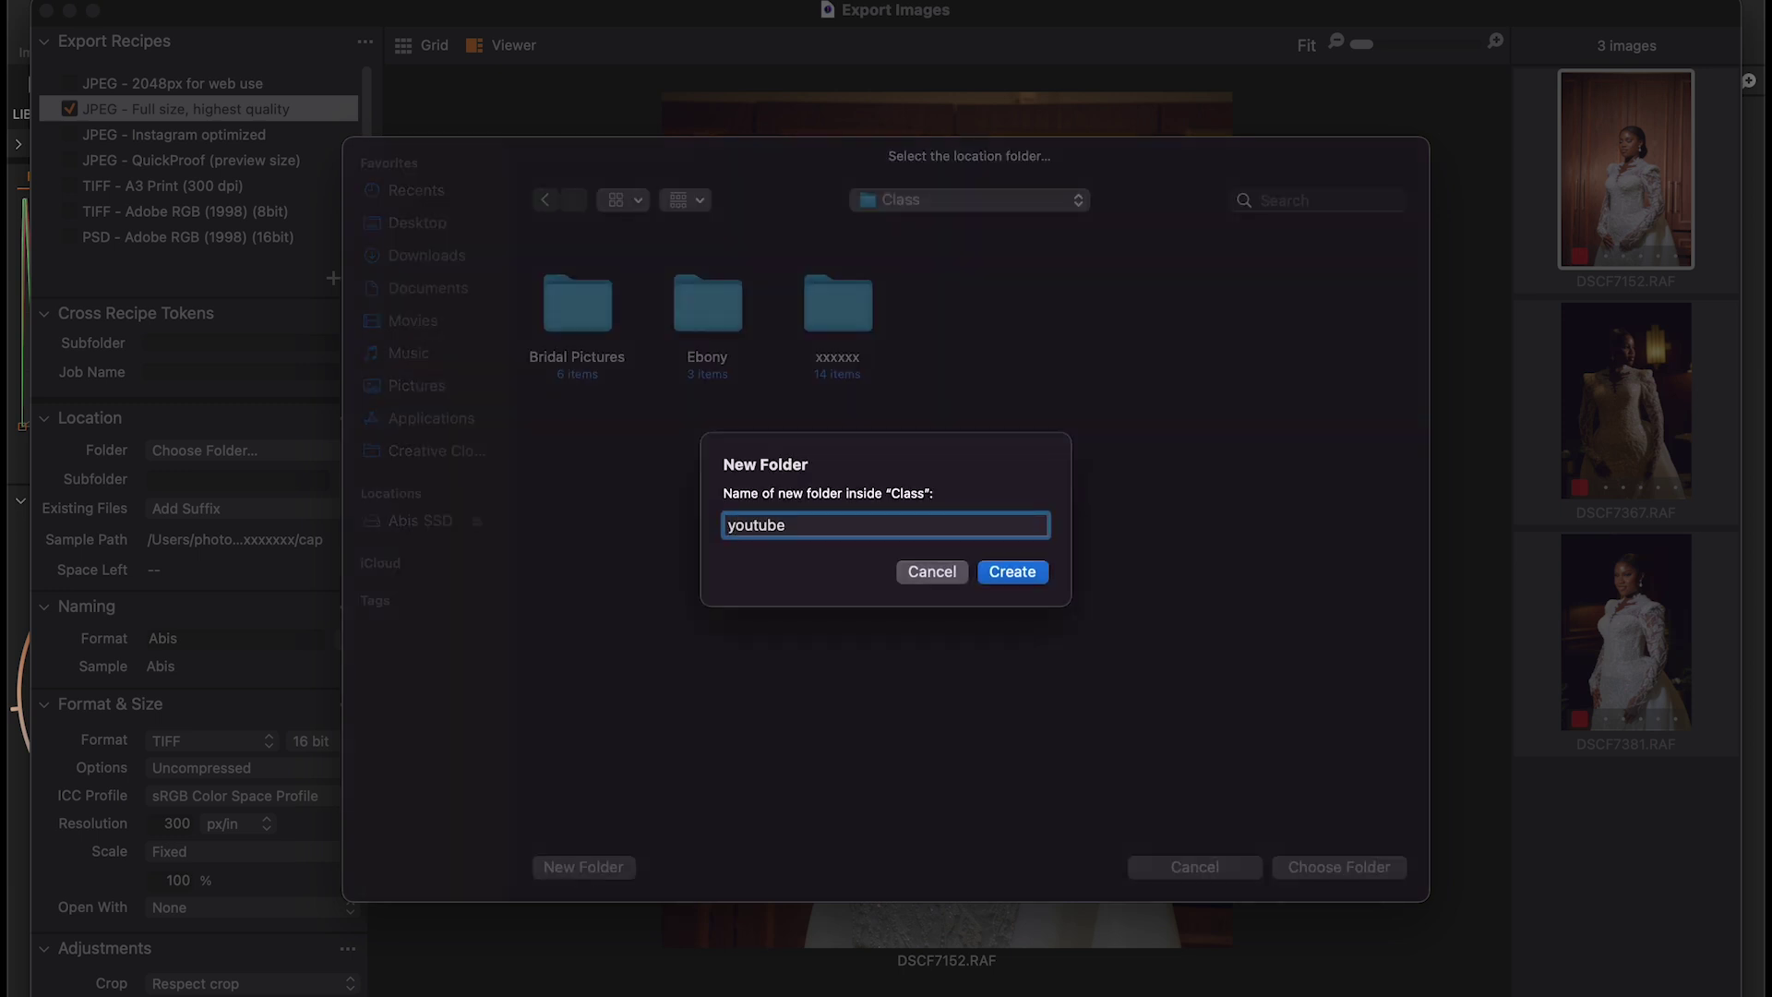
key(Return)
click(1347, 873)
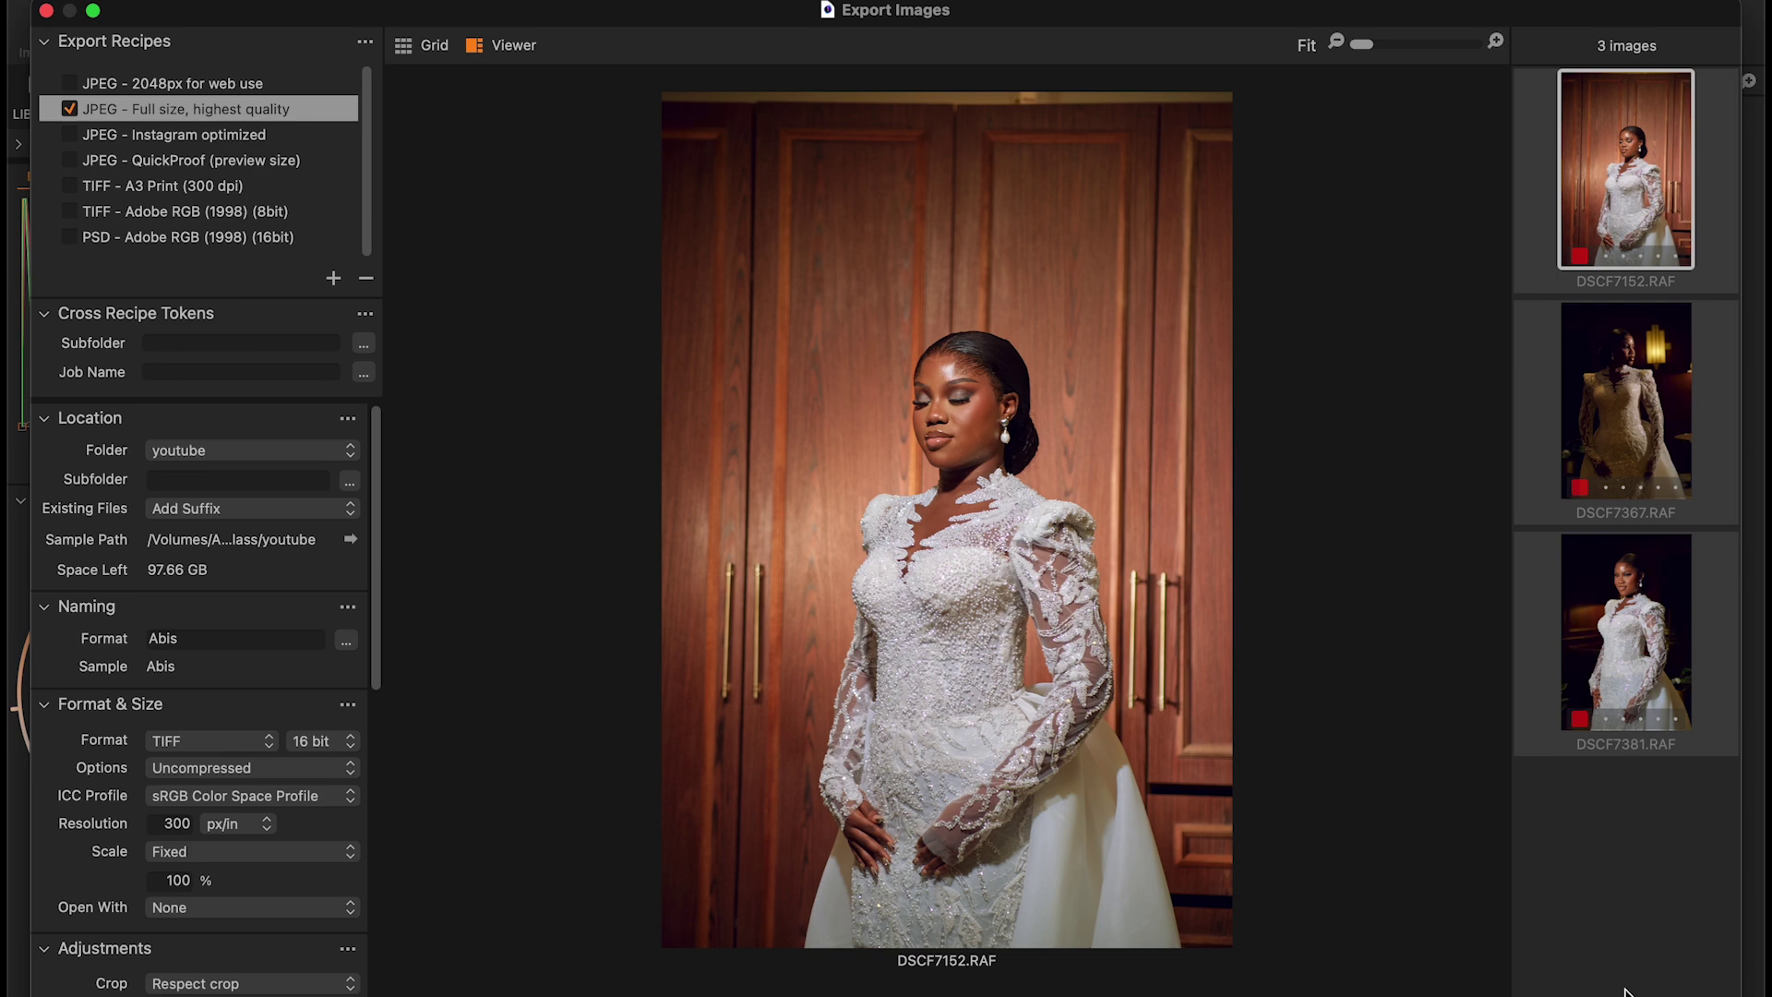
click(1680, 993)
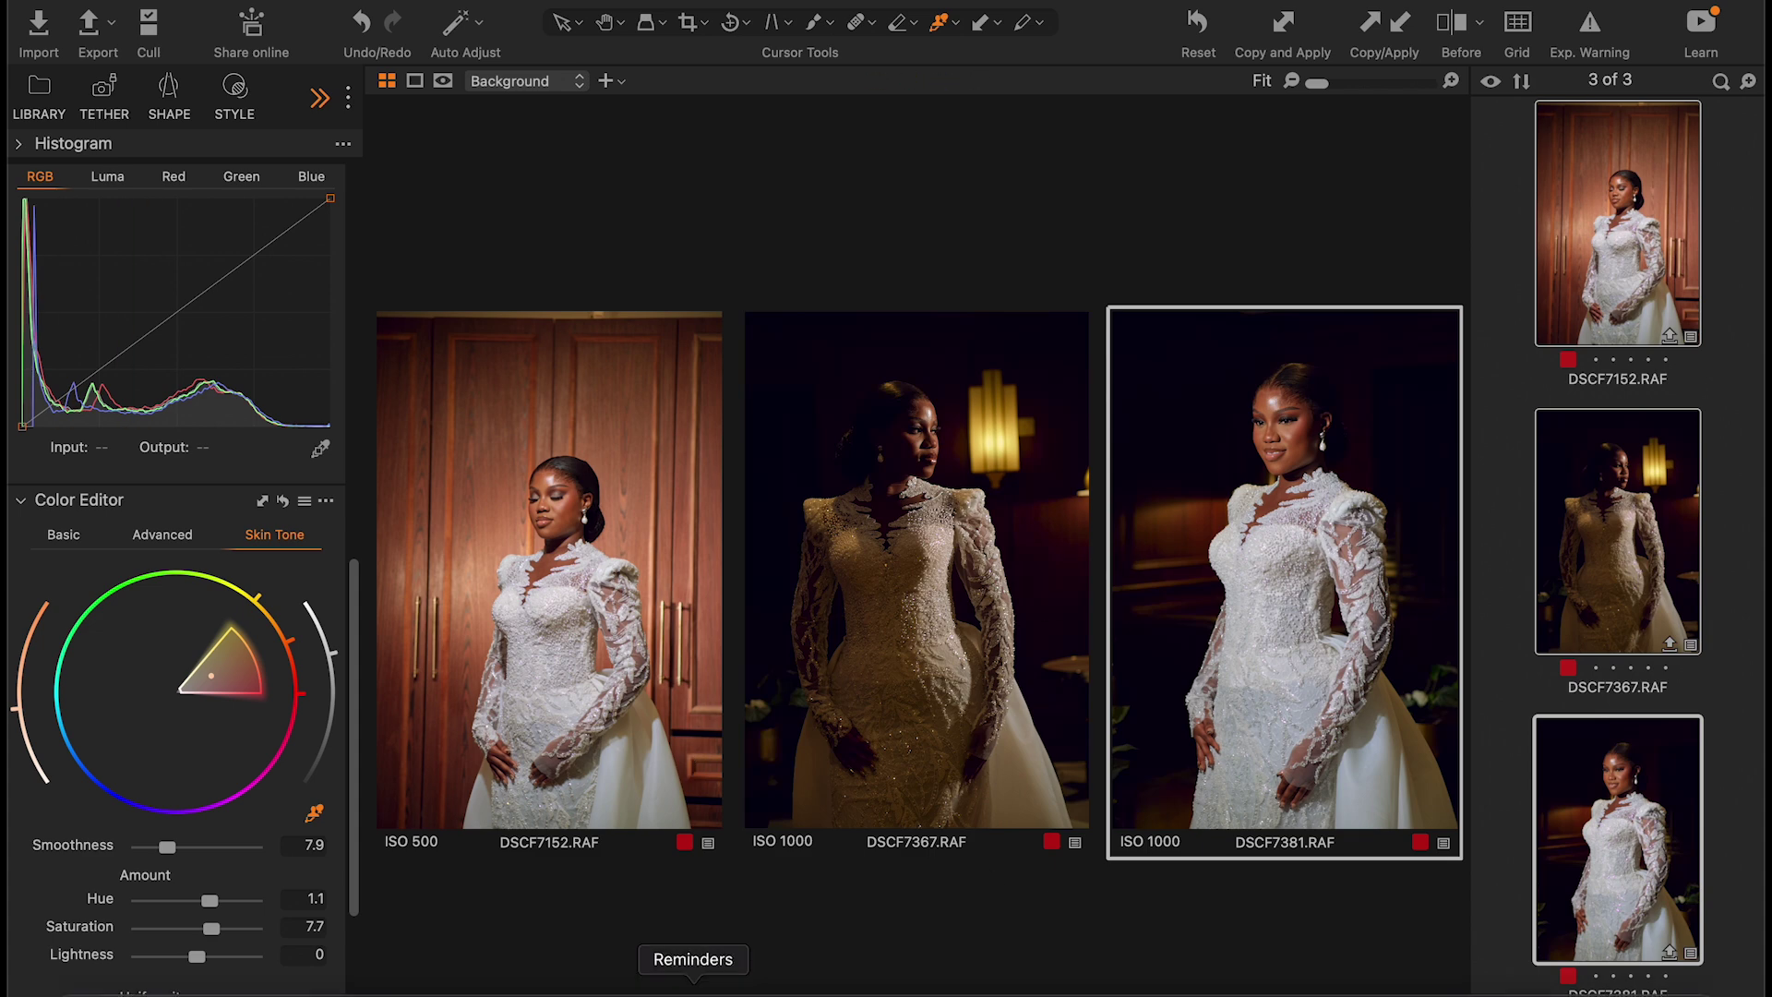
Switch to Finder and open the three exported TIFF files from the youtube folder in Adobe Photoshop 2024.
click(81, 985)
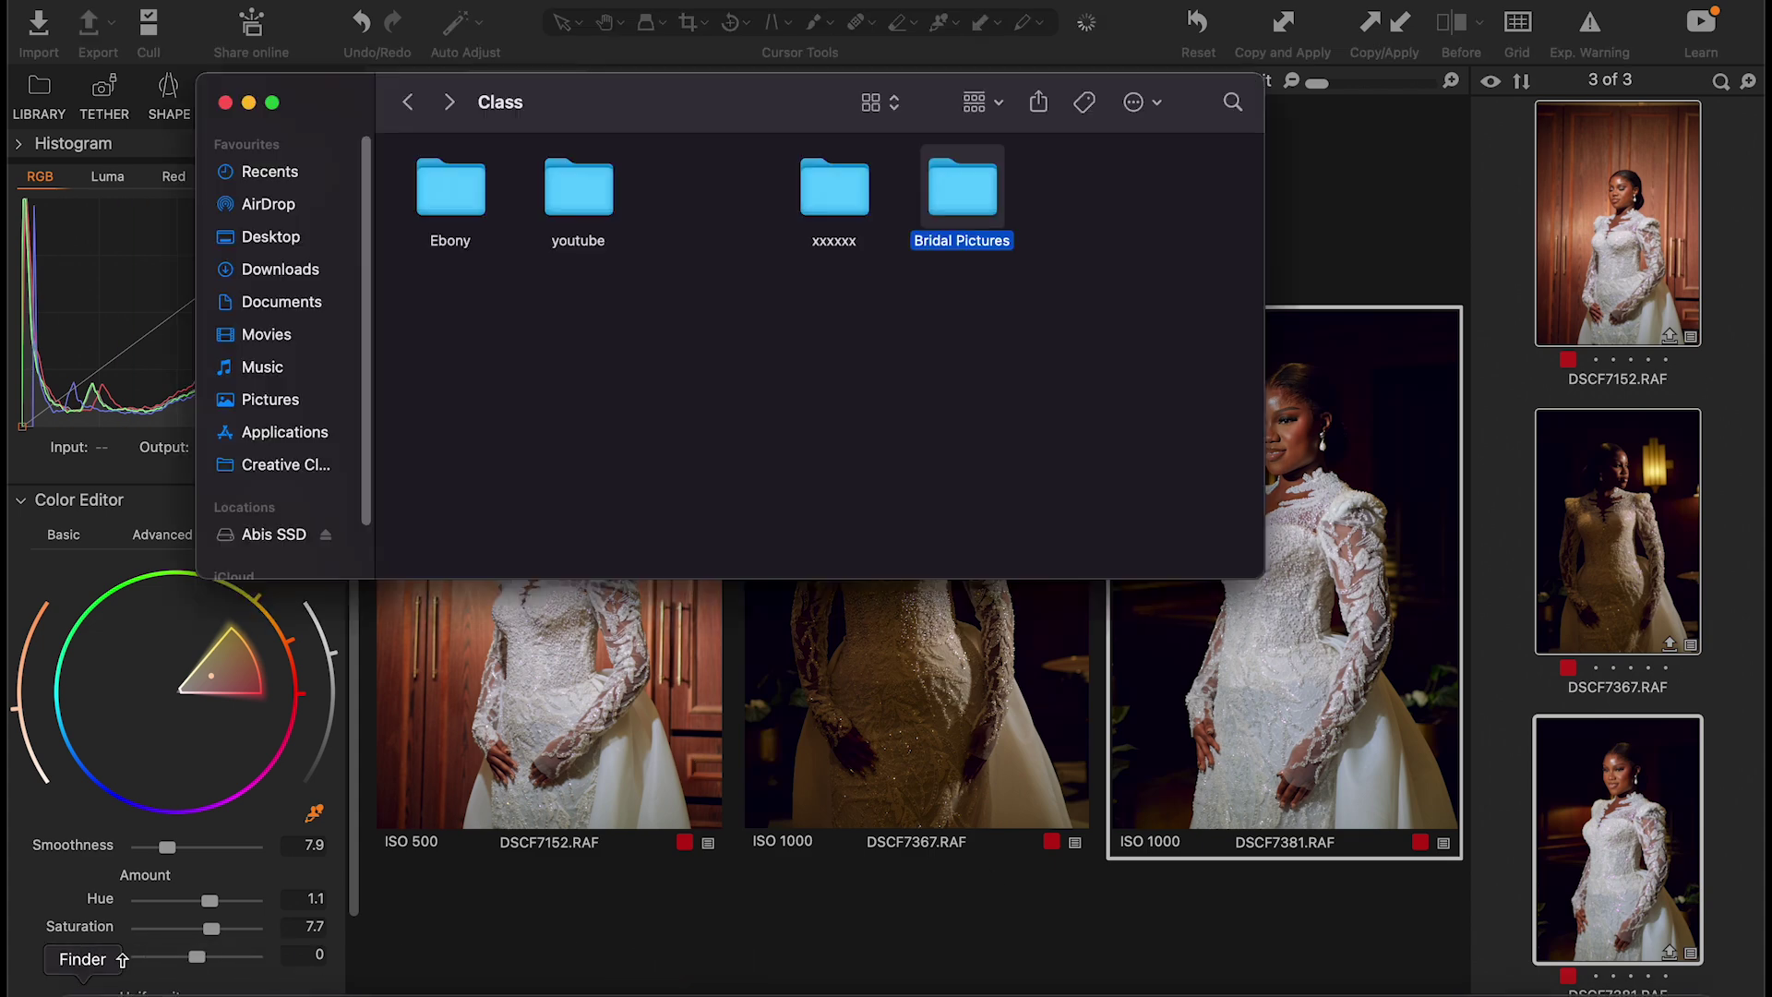
double_click(591, 195)
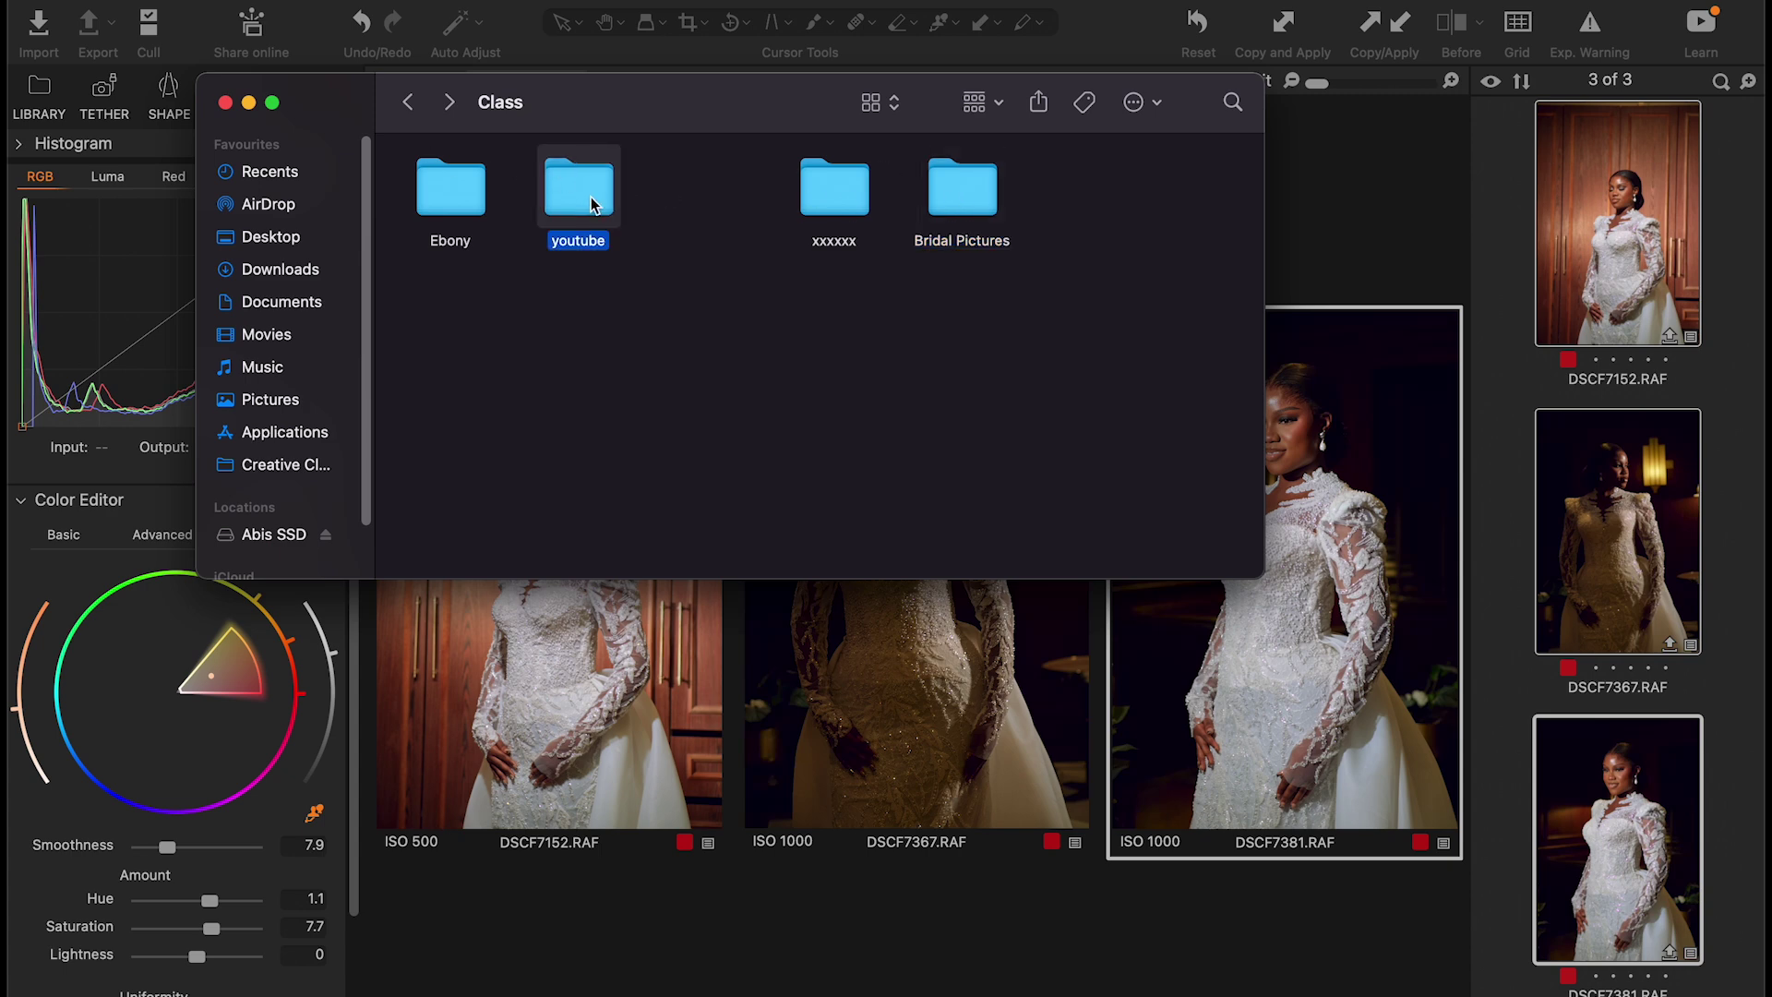
drag(752, 332, 411, 177)
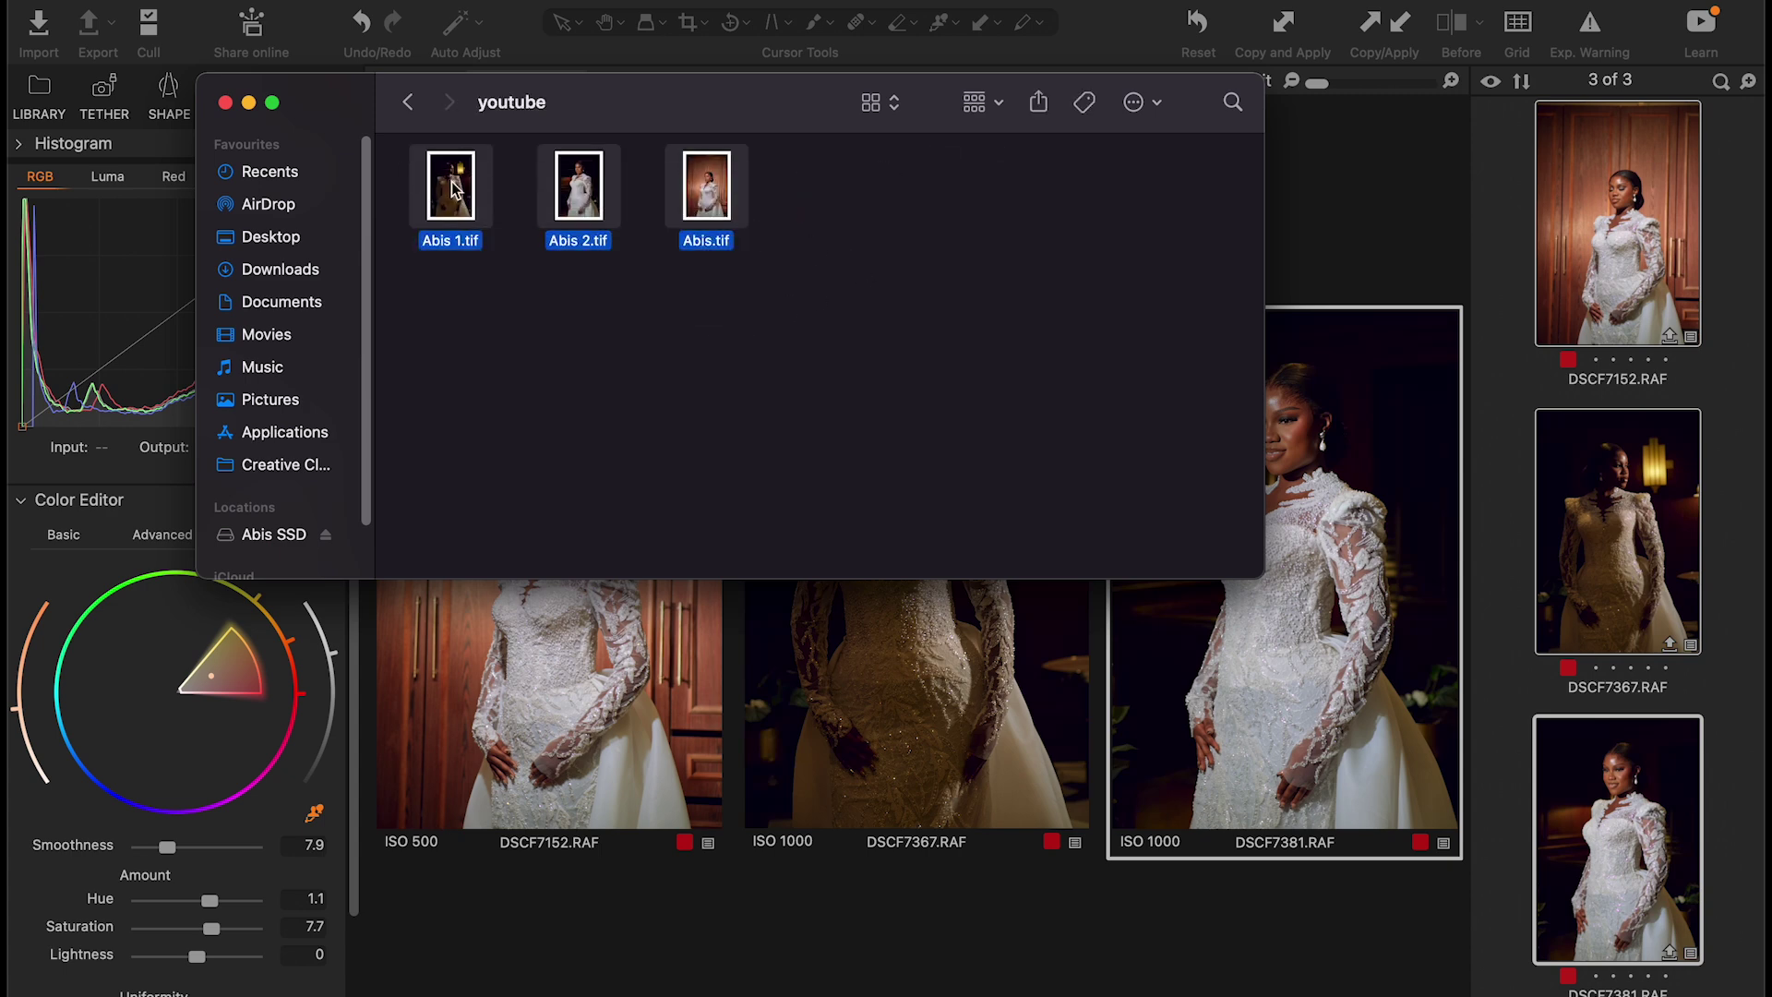
right_click(452, 189)
mouse_move(716, 248)
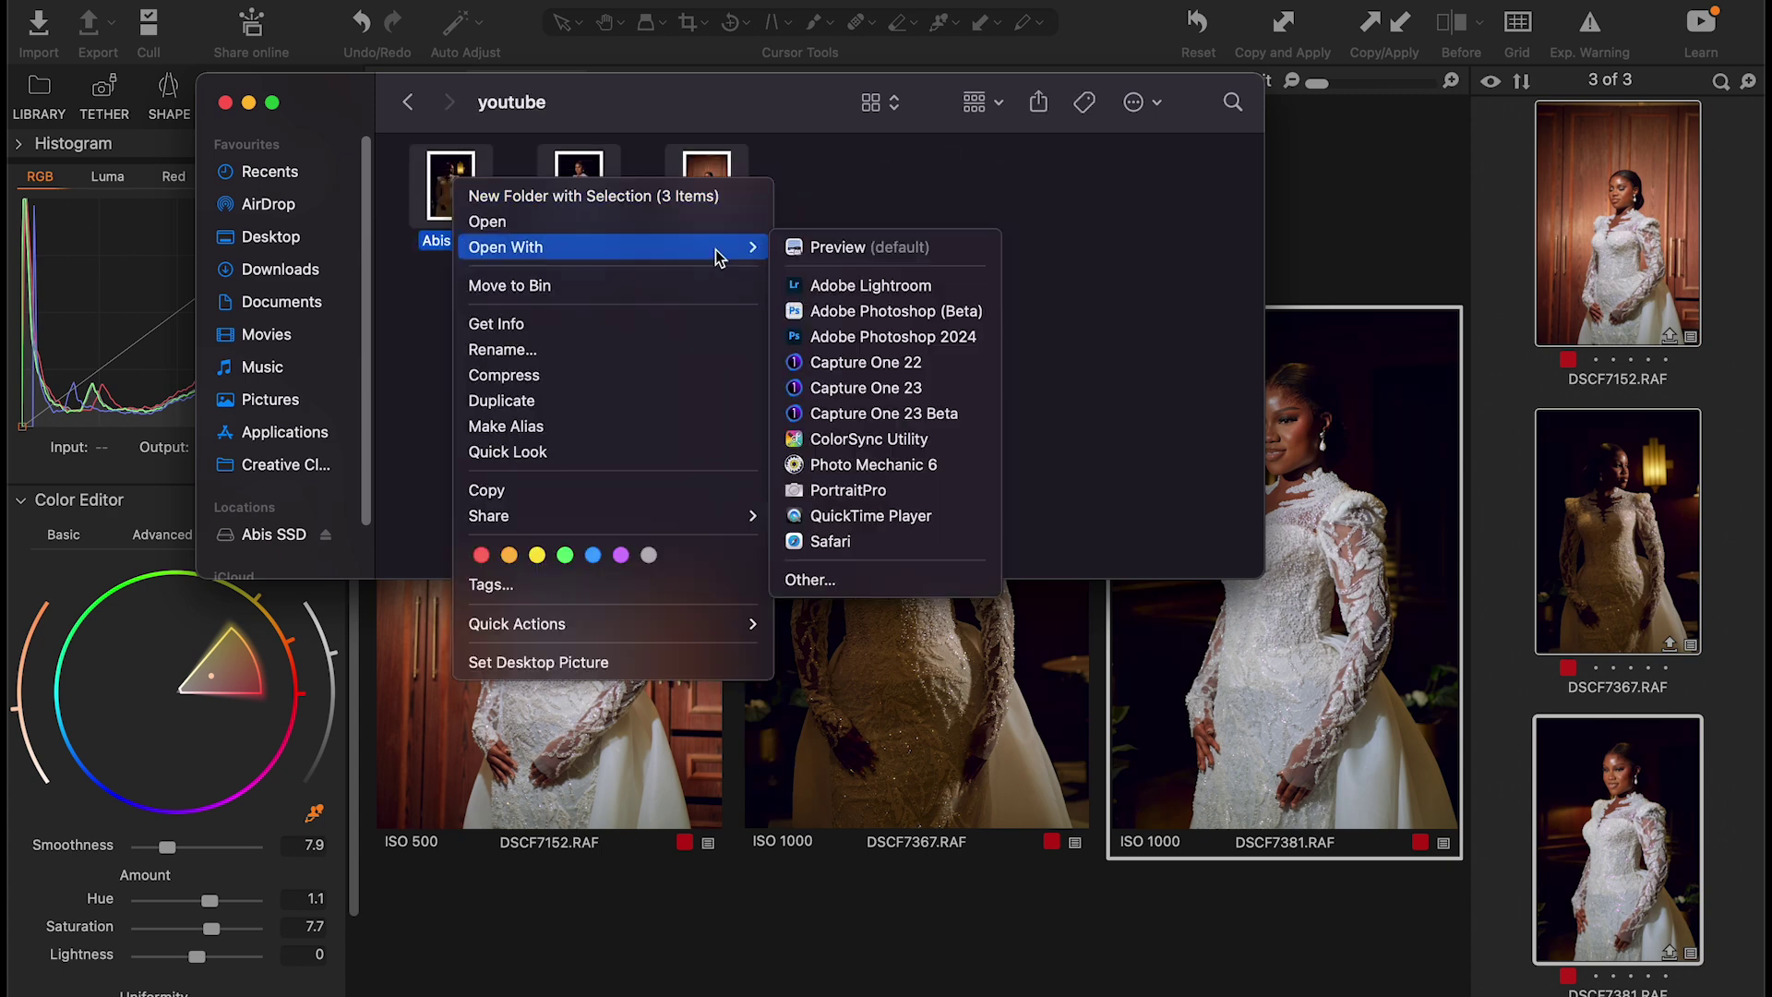
click(849, 340)
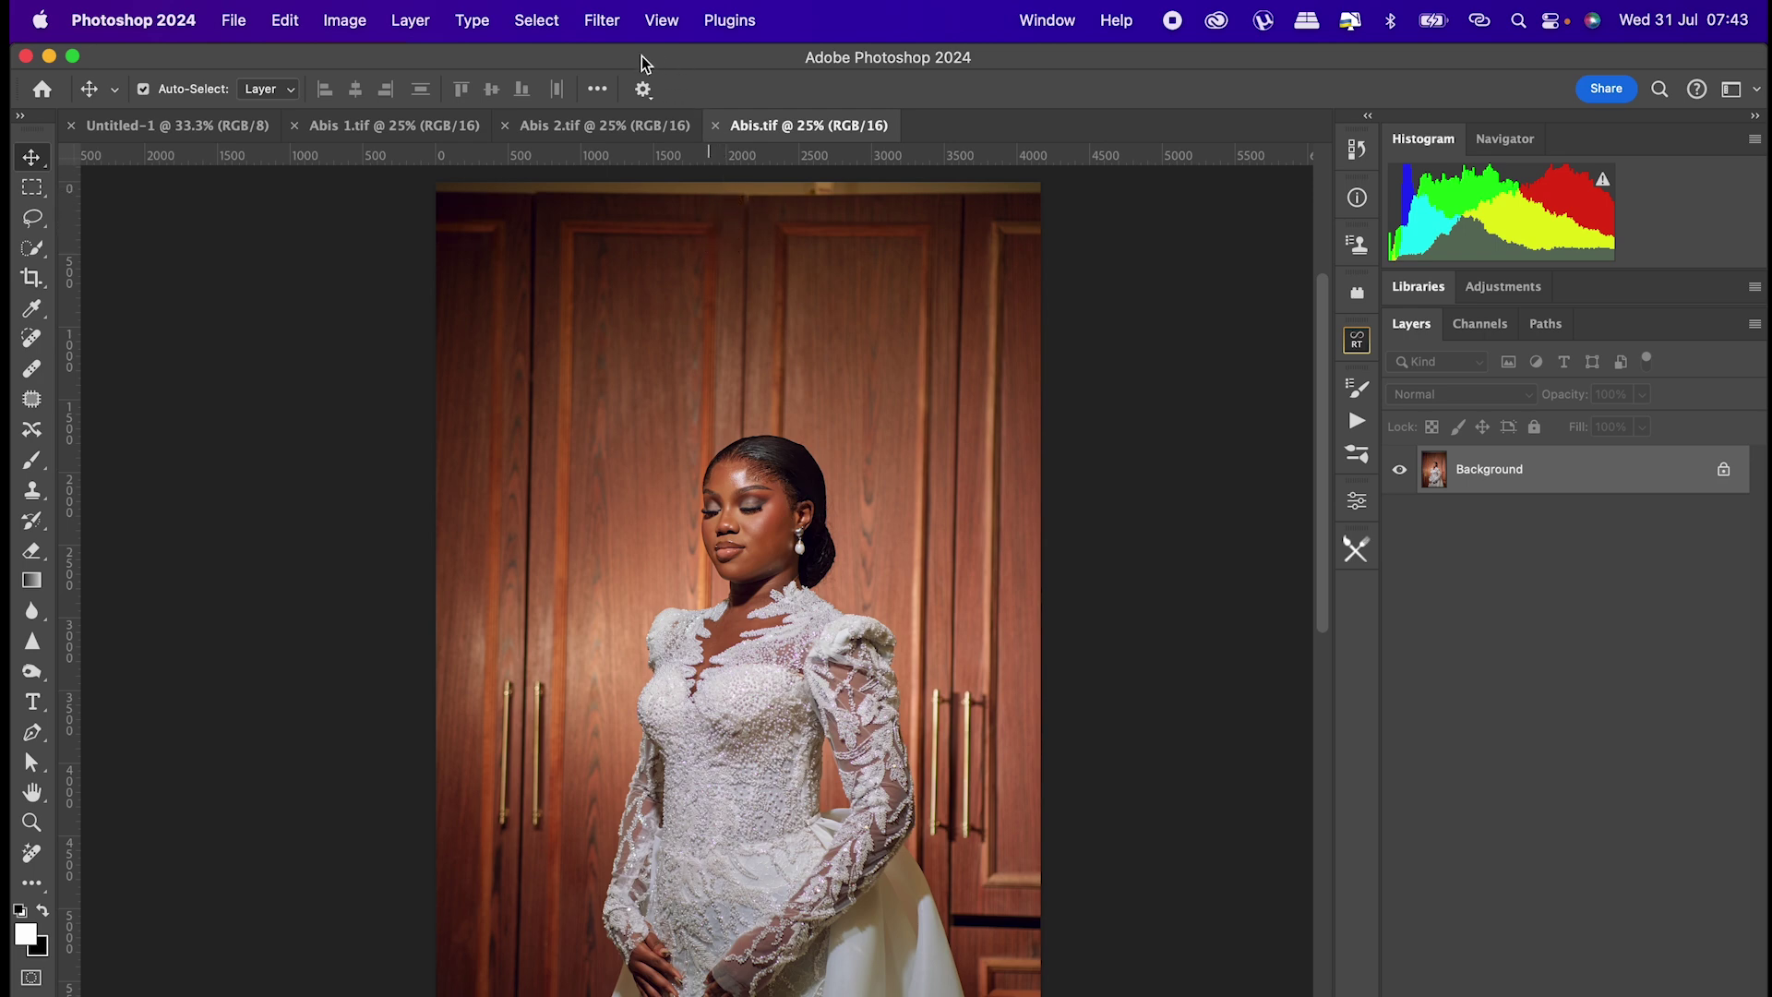
Open the Retouch4me plugin panel for the Abis.tif image.
click(608, 26)
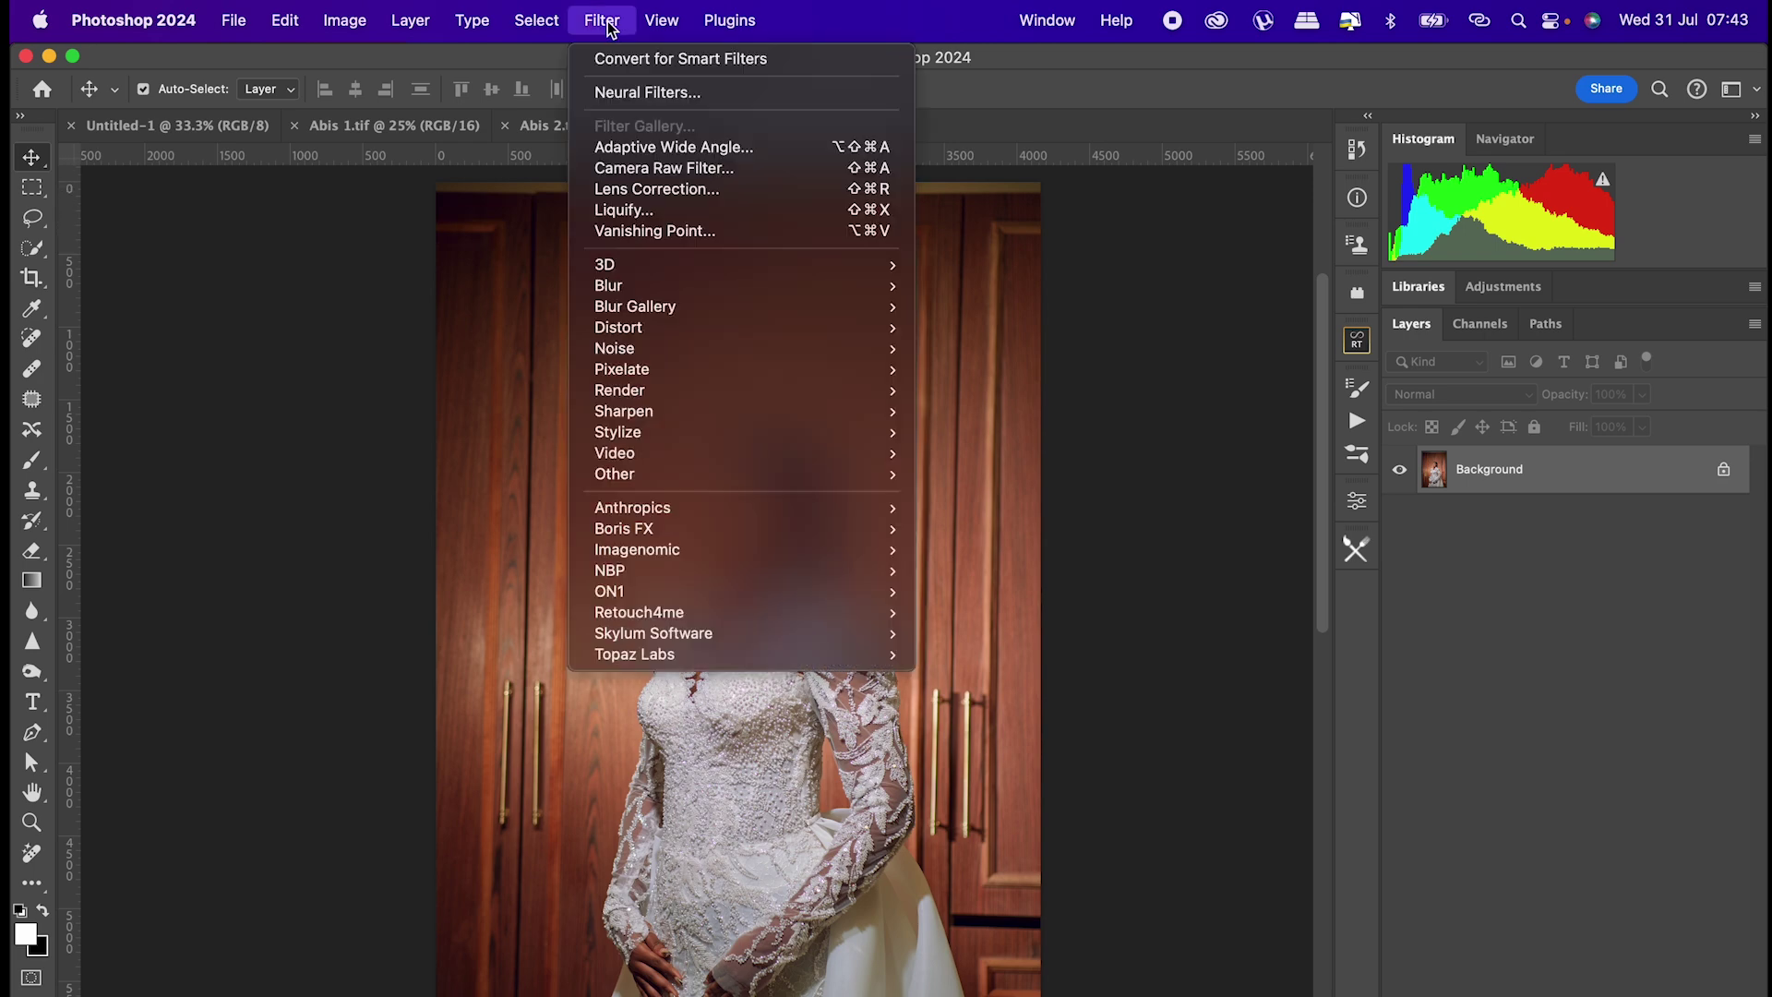
mouse_move(731, 20)
mouse_move(932, 165)
click(1052, 157)
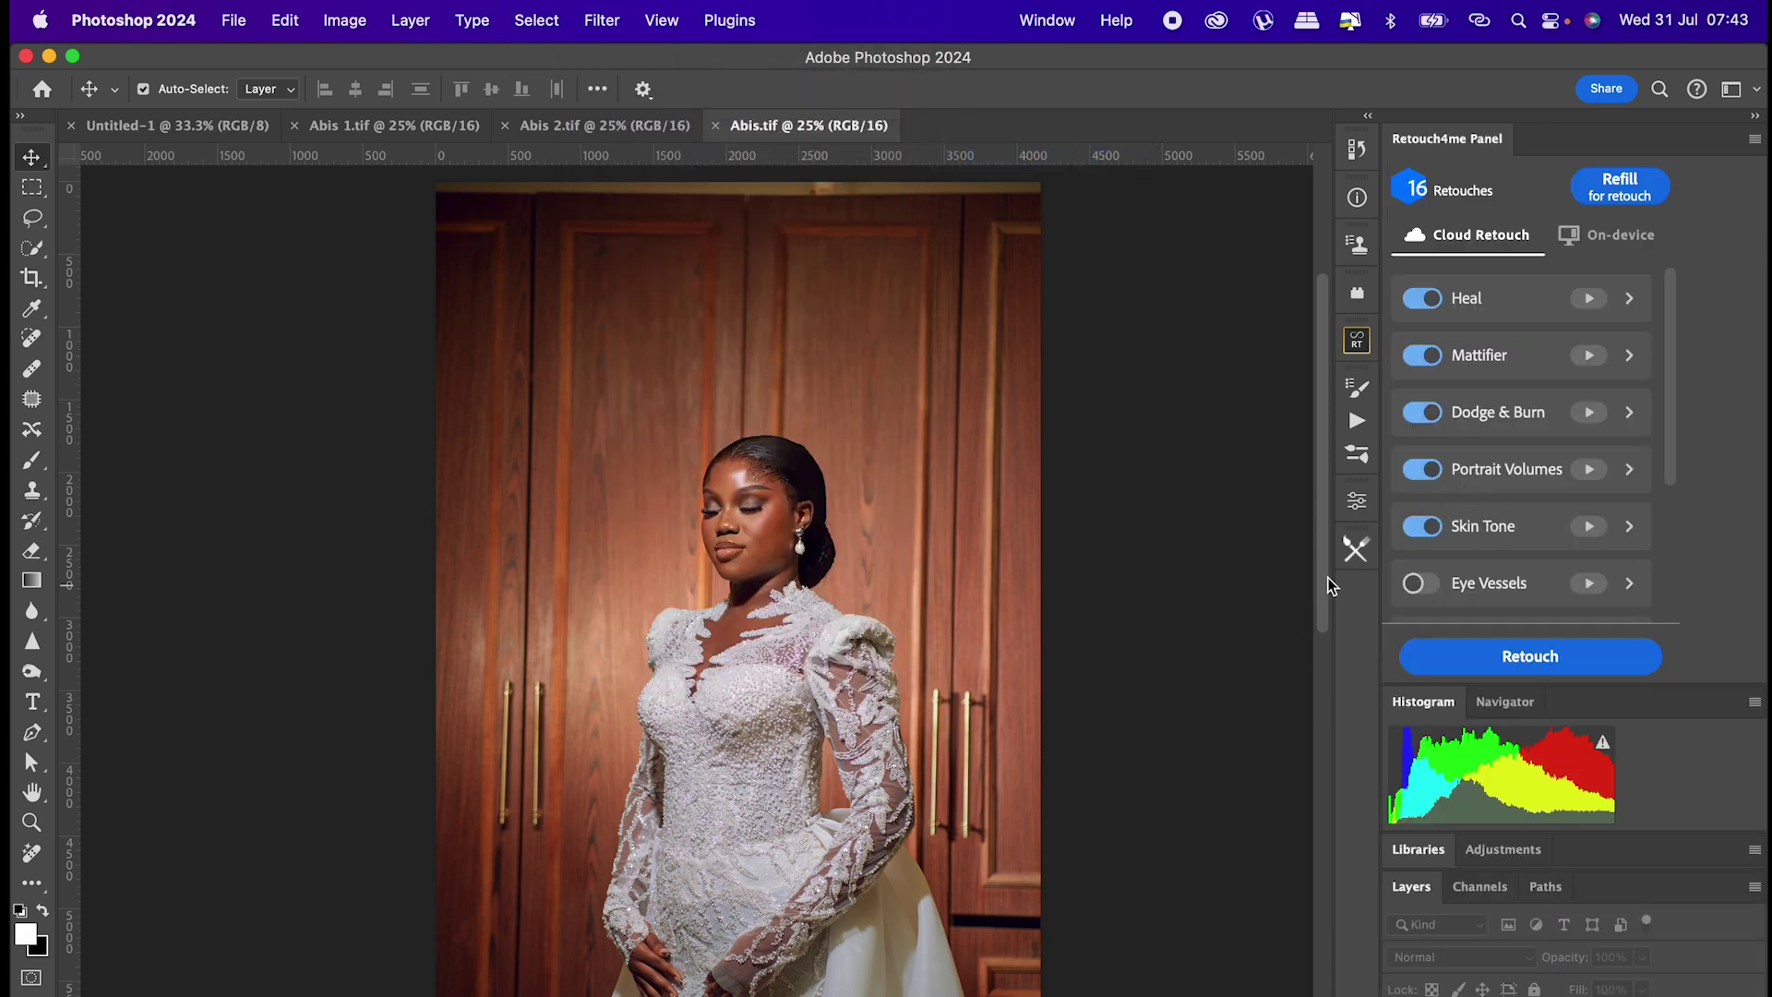
scroll(1325, 600, up, 5)
scroll(1674, 406, down, 1)
scroll(1624, 388, up, 1)
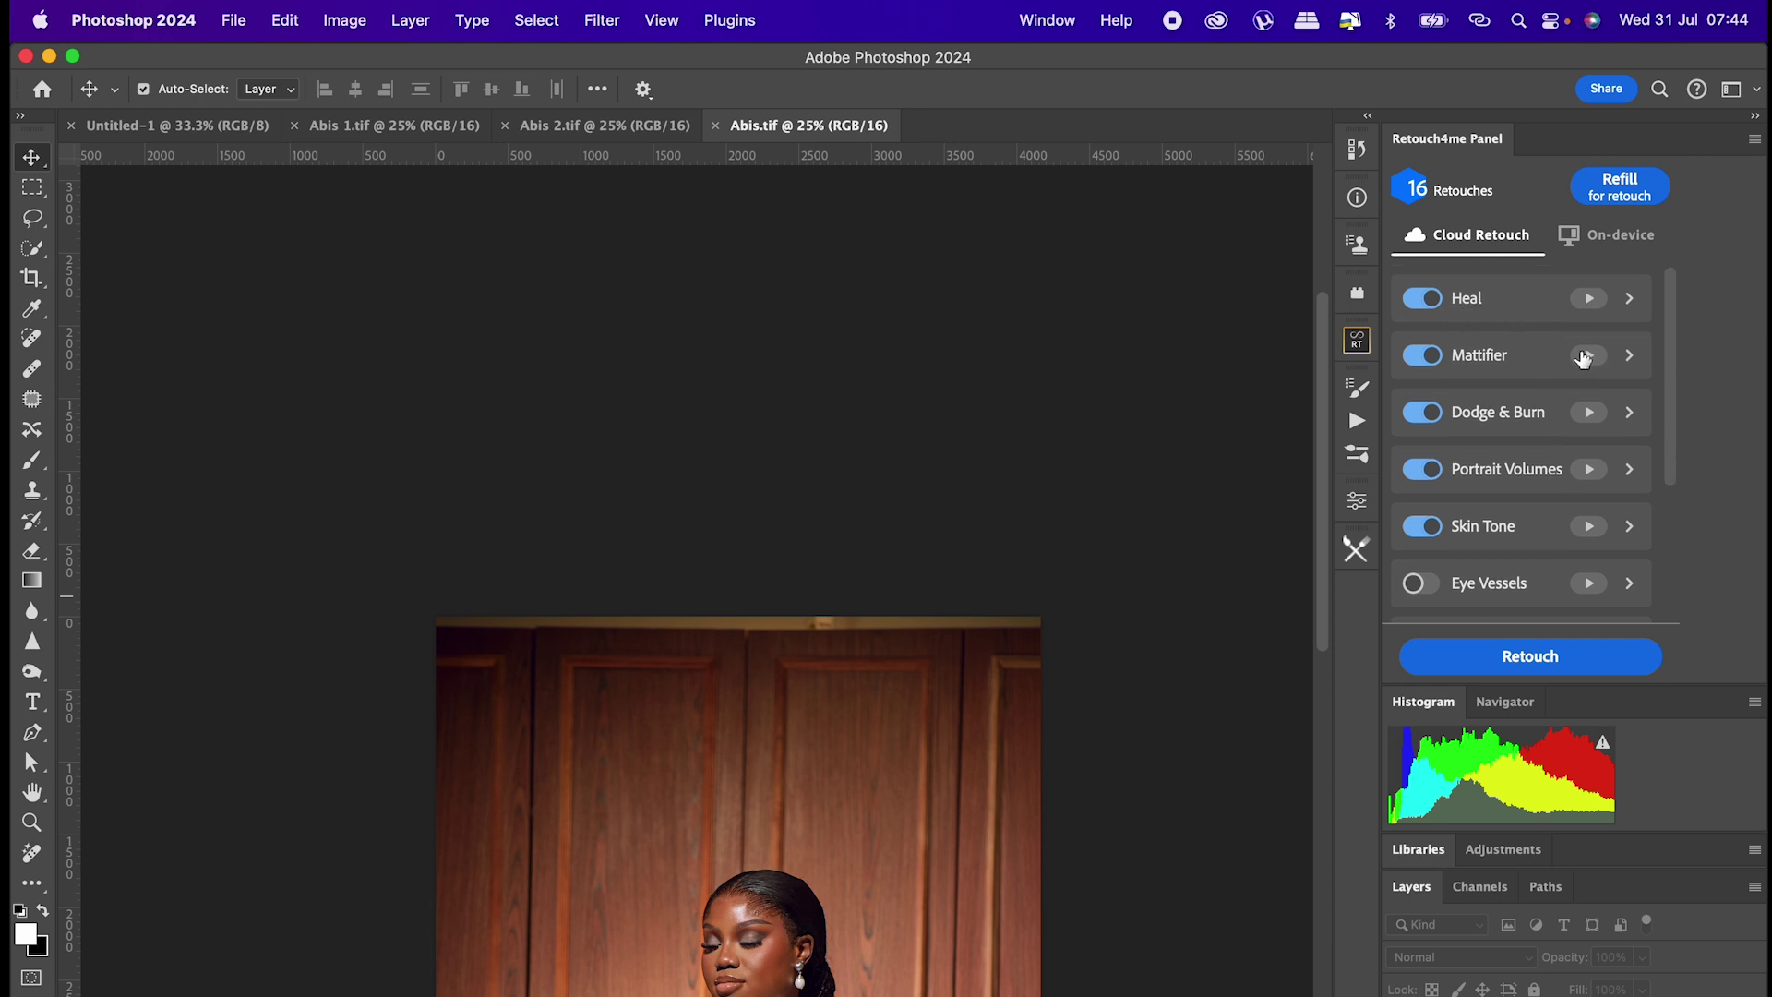
Run the cloud retouch with Heal, Mattifier, Dodge & Burn, Portrait Volumes and Skin Tone enabled, and close the plugin panel.
drag(1673, 395, 1664, 533)
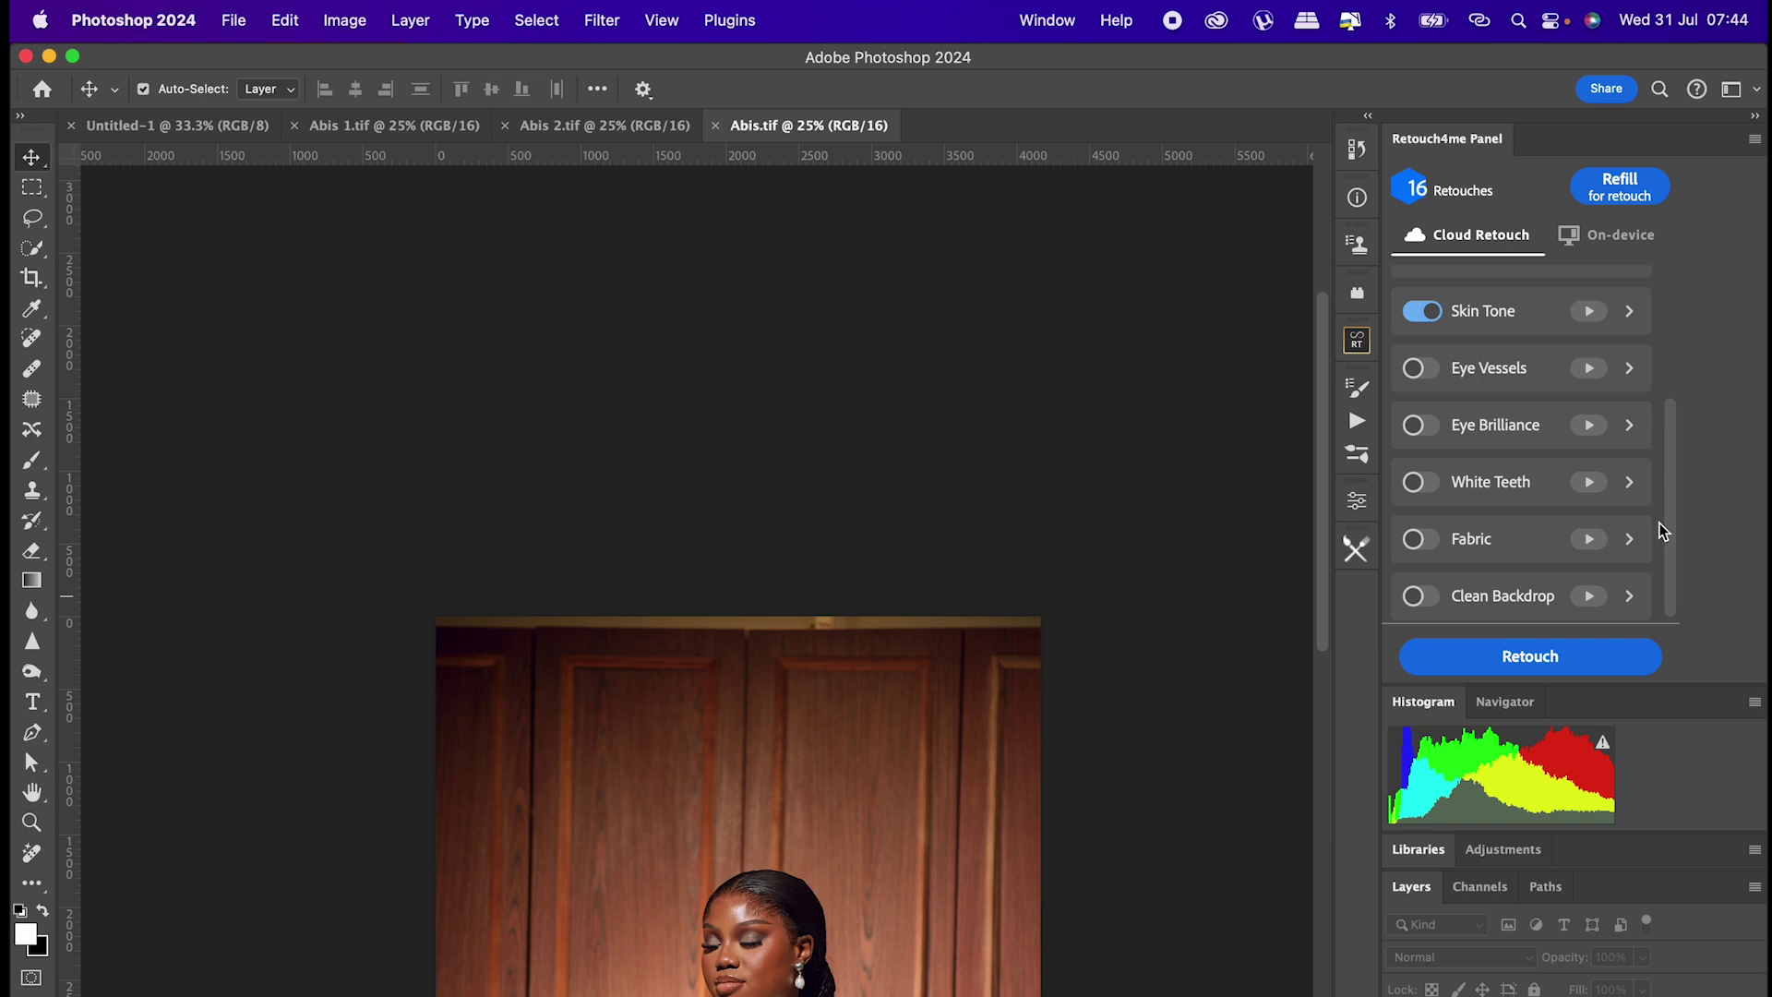
drag(872, 878, 883, 479)
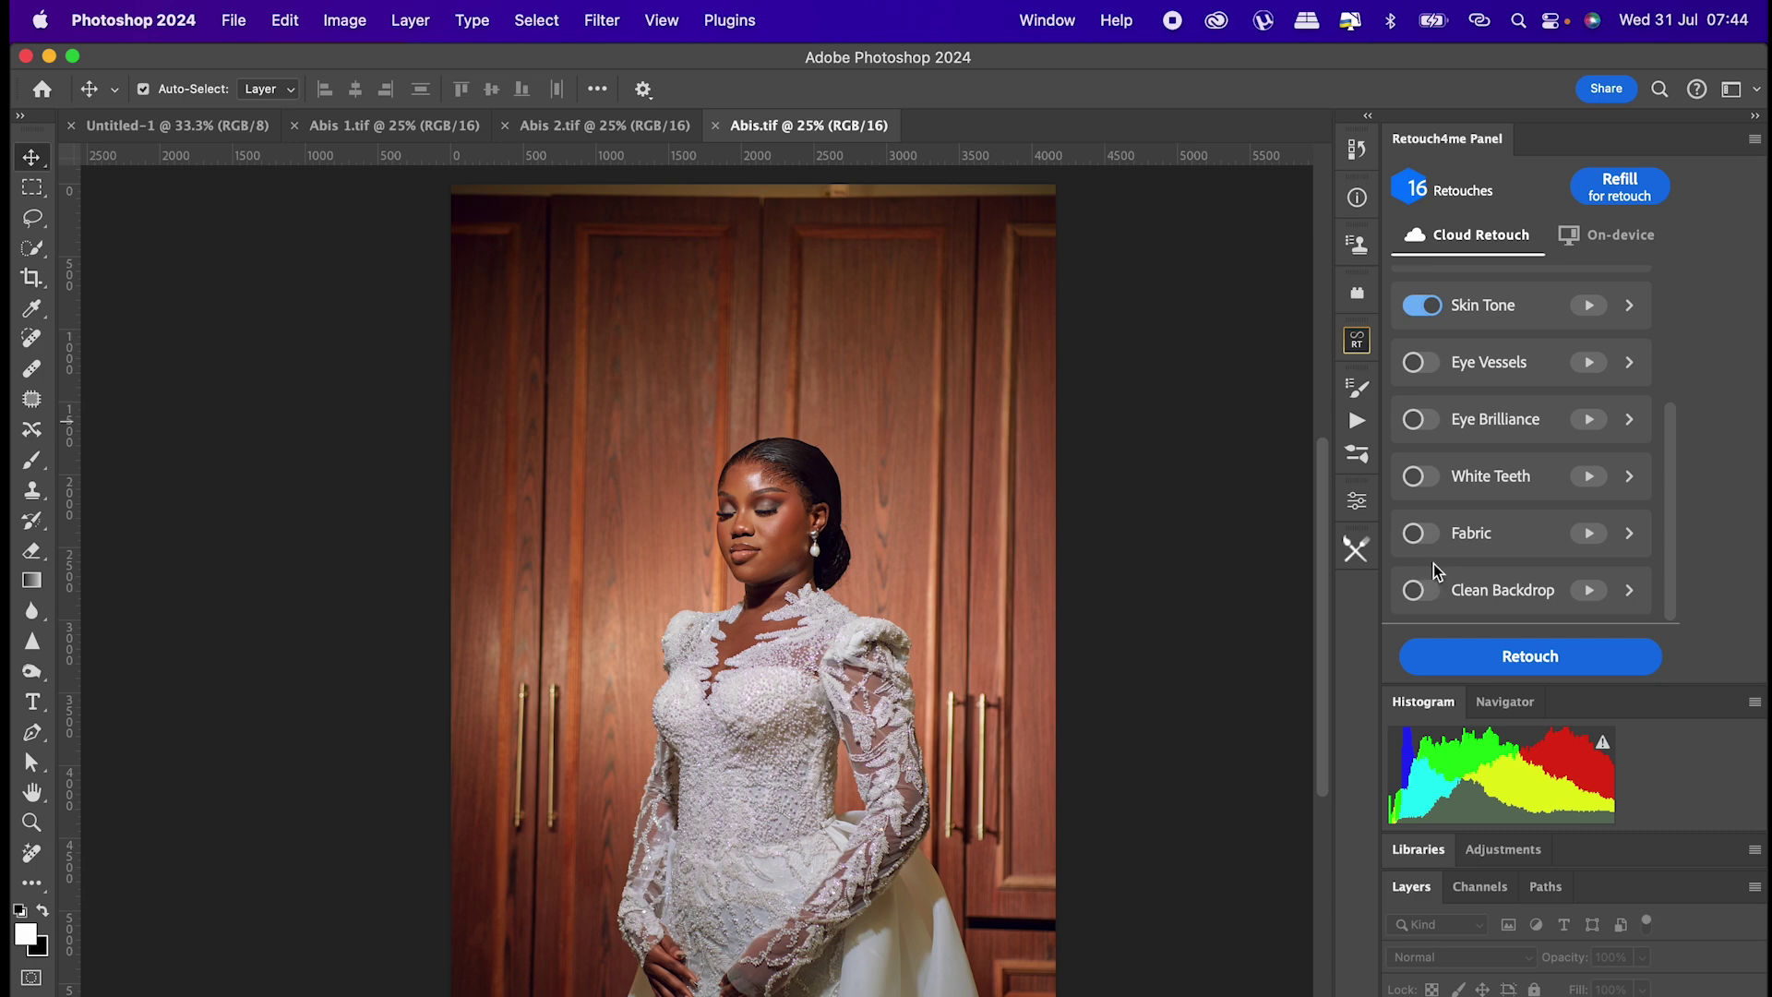
drag(1052, 727, 1057, 617)
drag(1016, 553, 1016, 670)
mouse_move(1665, 574)
mouse_down()
mouse_move(1662, 370)
mouse_move(1687, 602)
mouse_up()
click(1518, 661)
click(1518, 663)
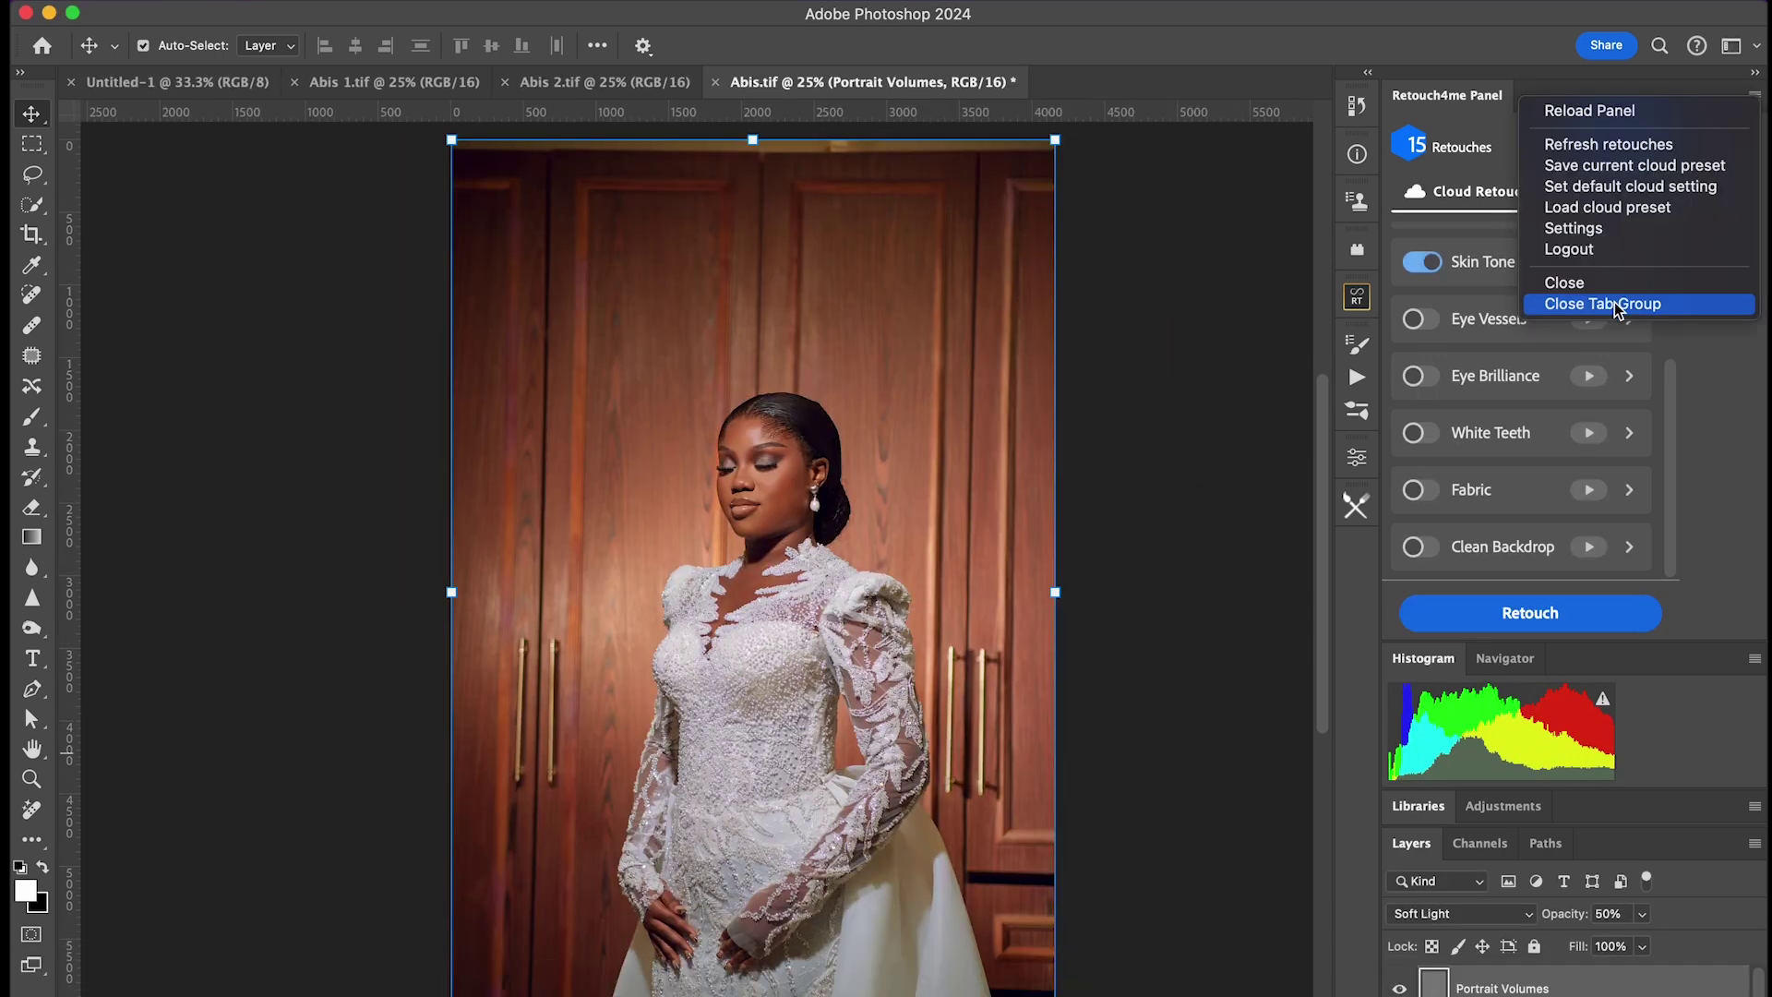
click(1606, 284)
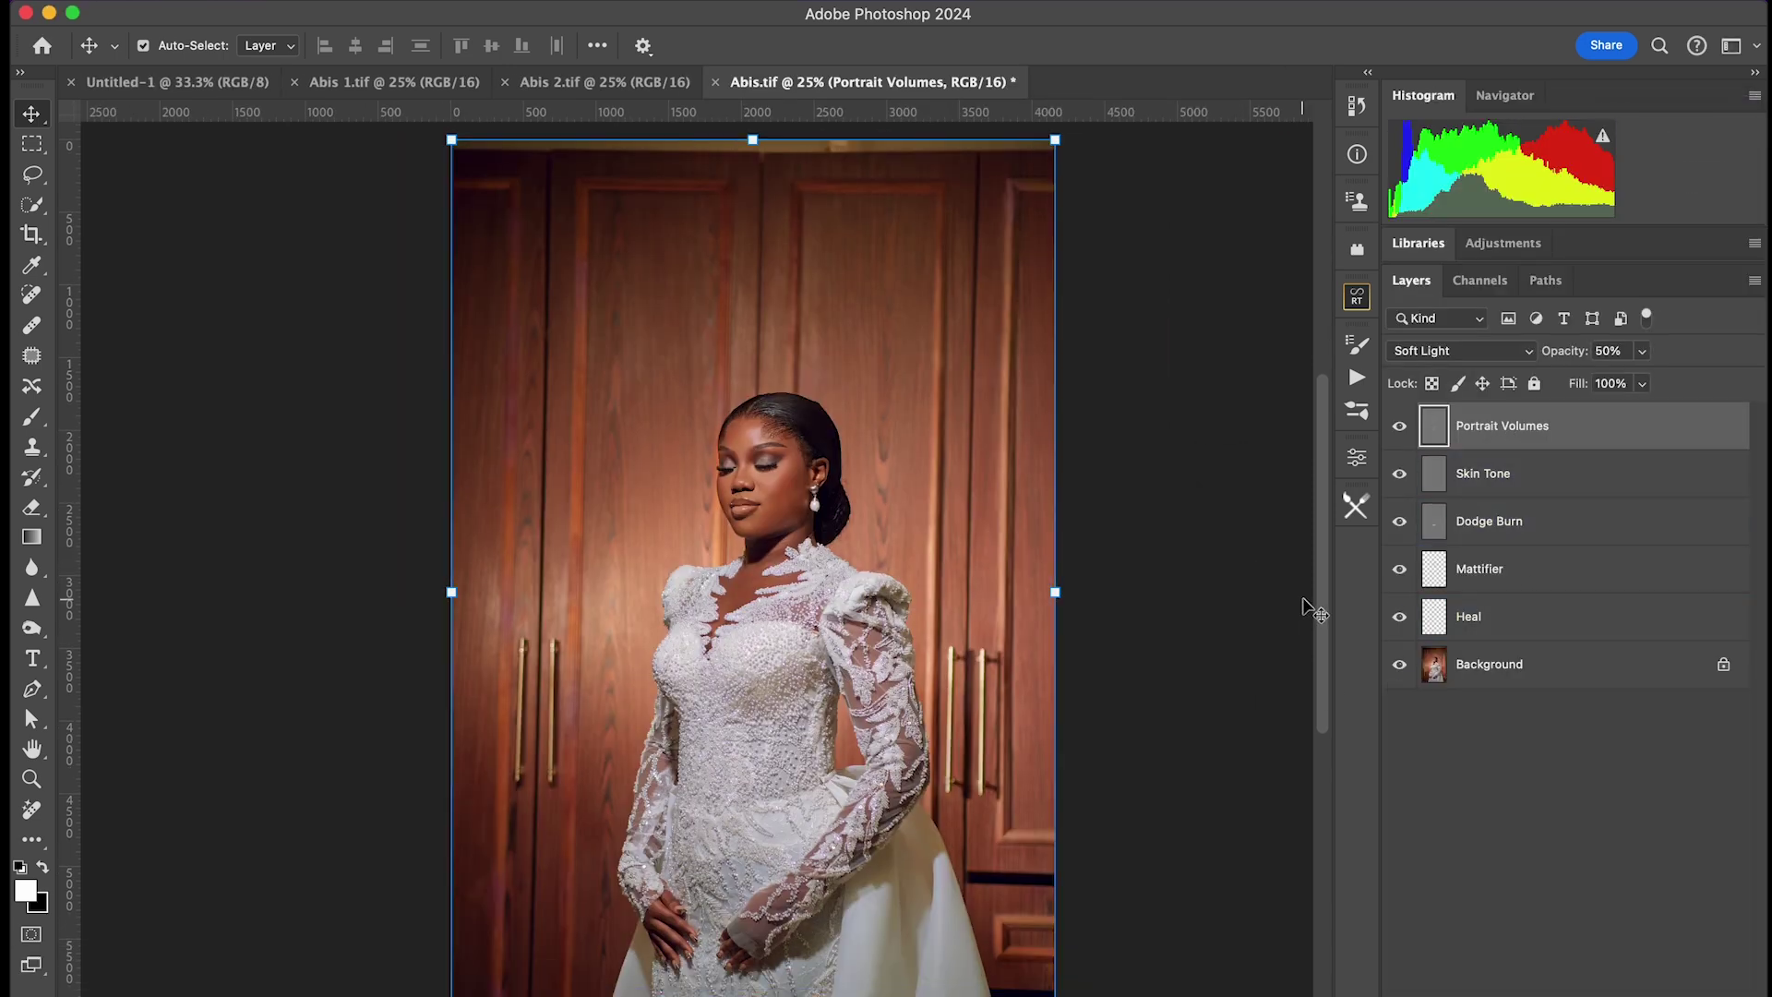
Hide every layer except Background and inspect the unretouched face up close.
alt+click(1400, 664)
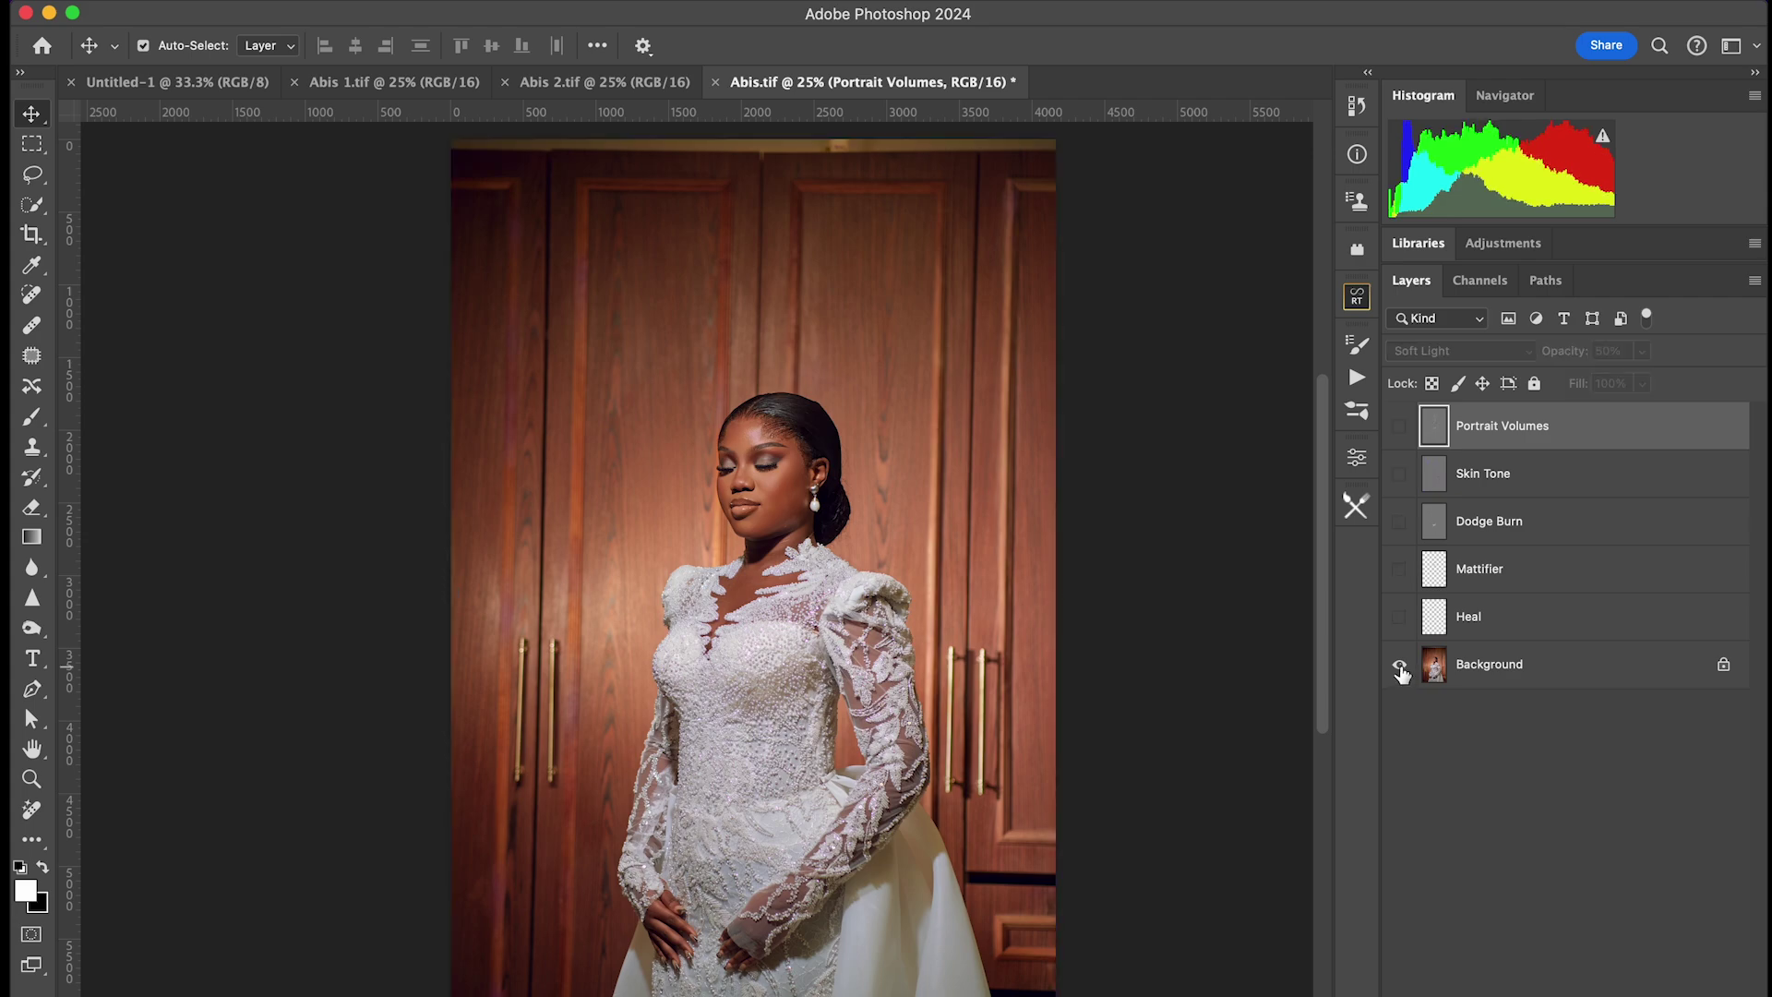
key(super+plus)
drag(1013, 734, 994, 617)
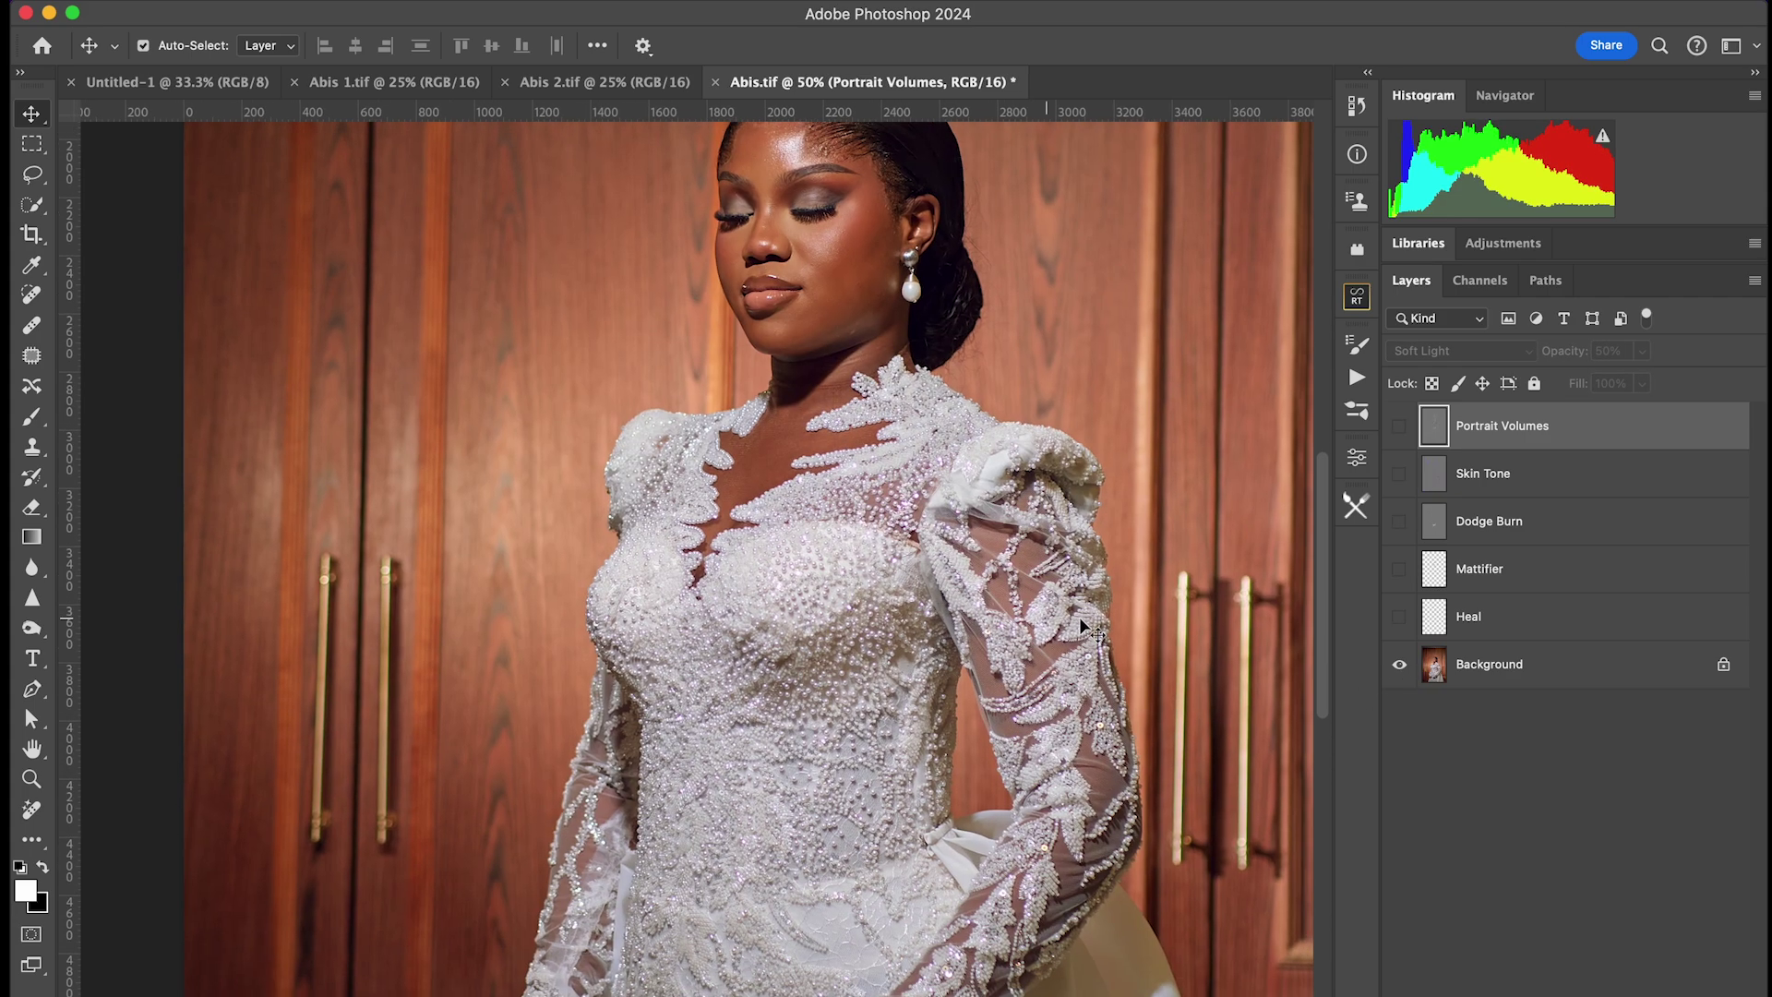
key(super+minus)
key(super+plus)
drag(1077, 546, 1066, 644)
key(super+plus)
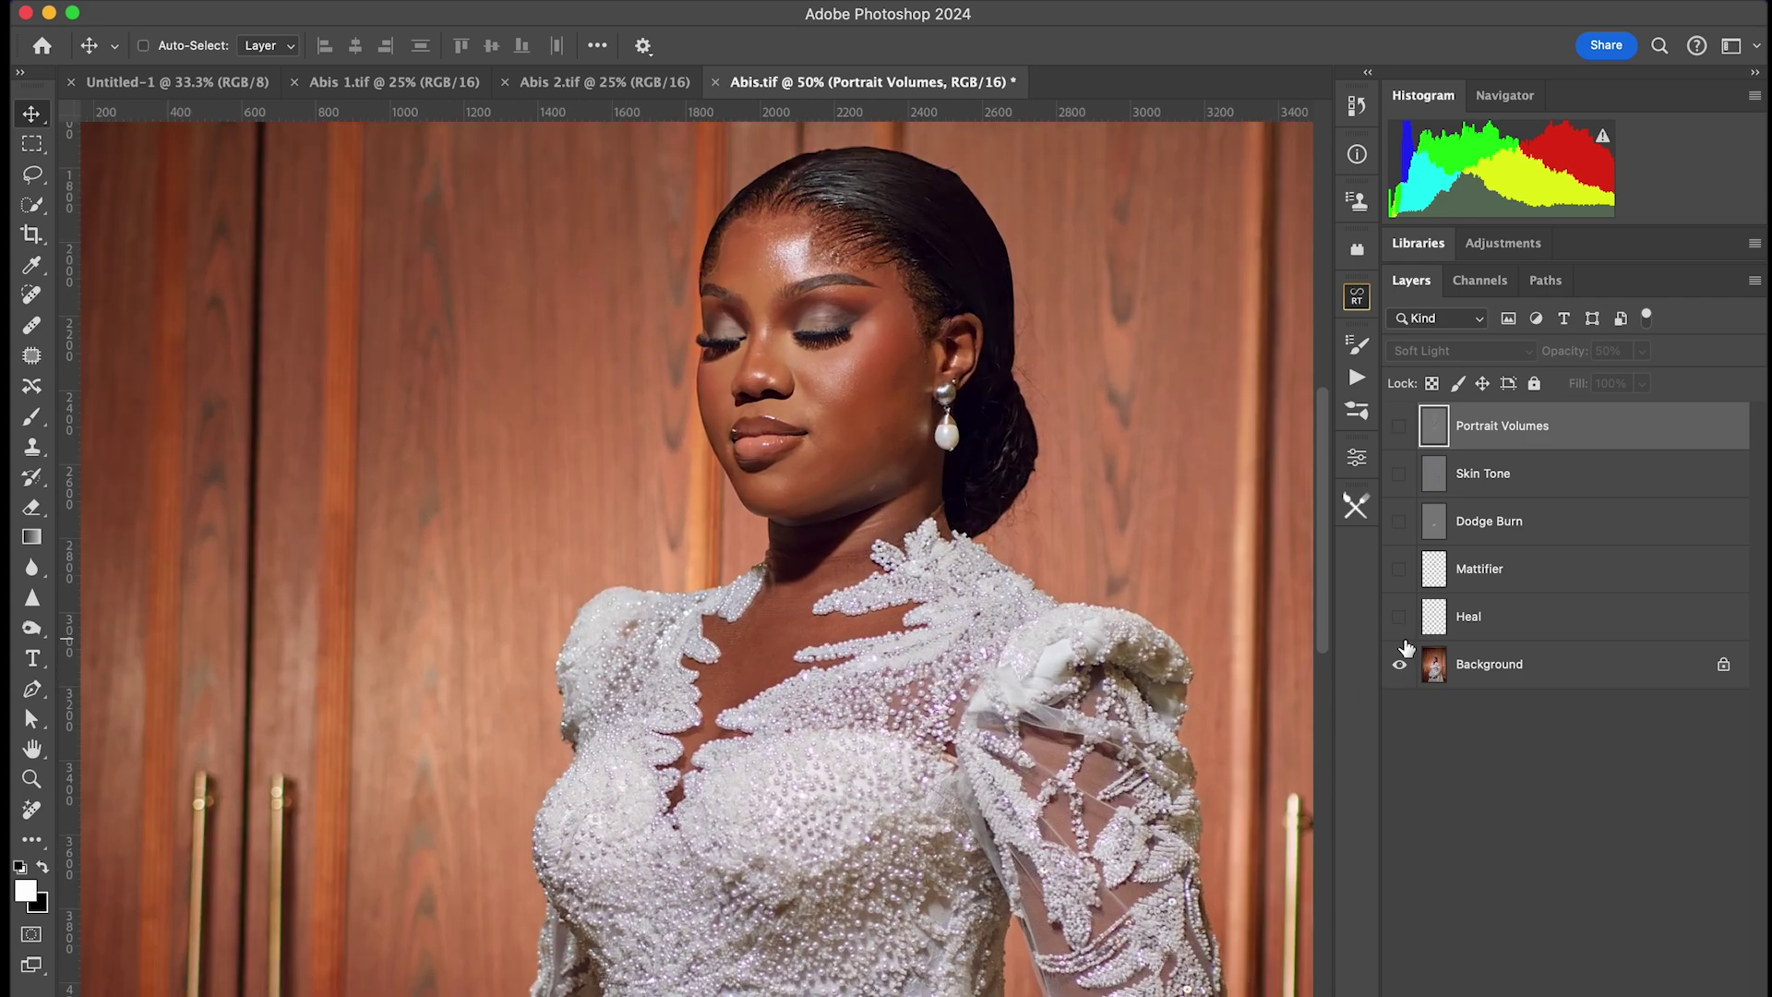
Turn on the Heal and Mattifier layers and set the Mattifier layer's opacity to 15%.
click(1400, 616)
drag(1157, 588, 1134, 638)
click(1400, 570)
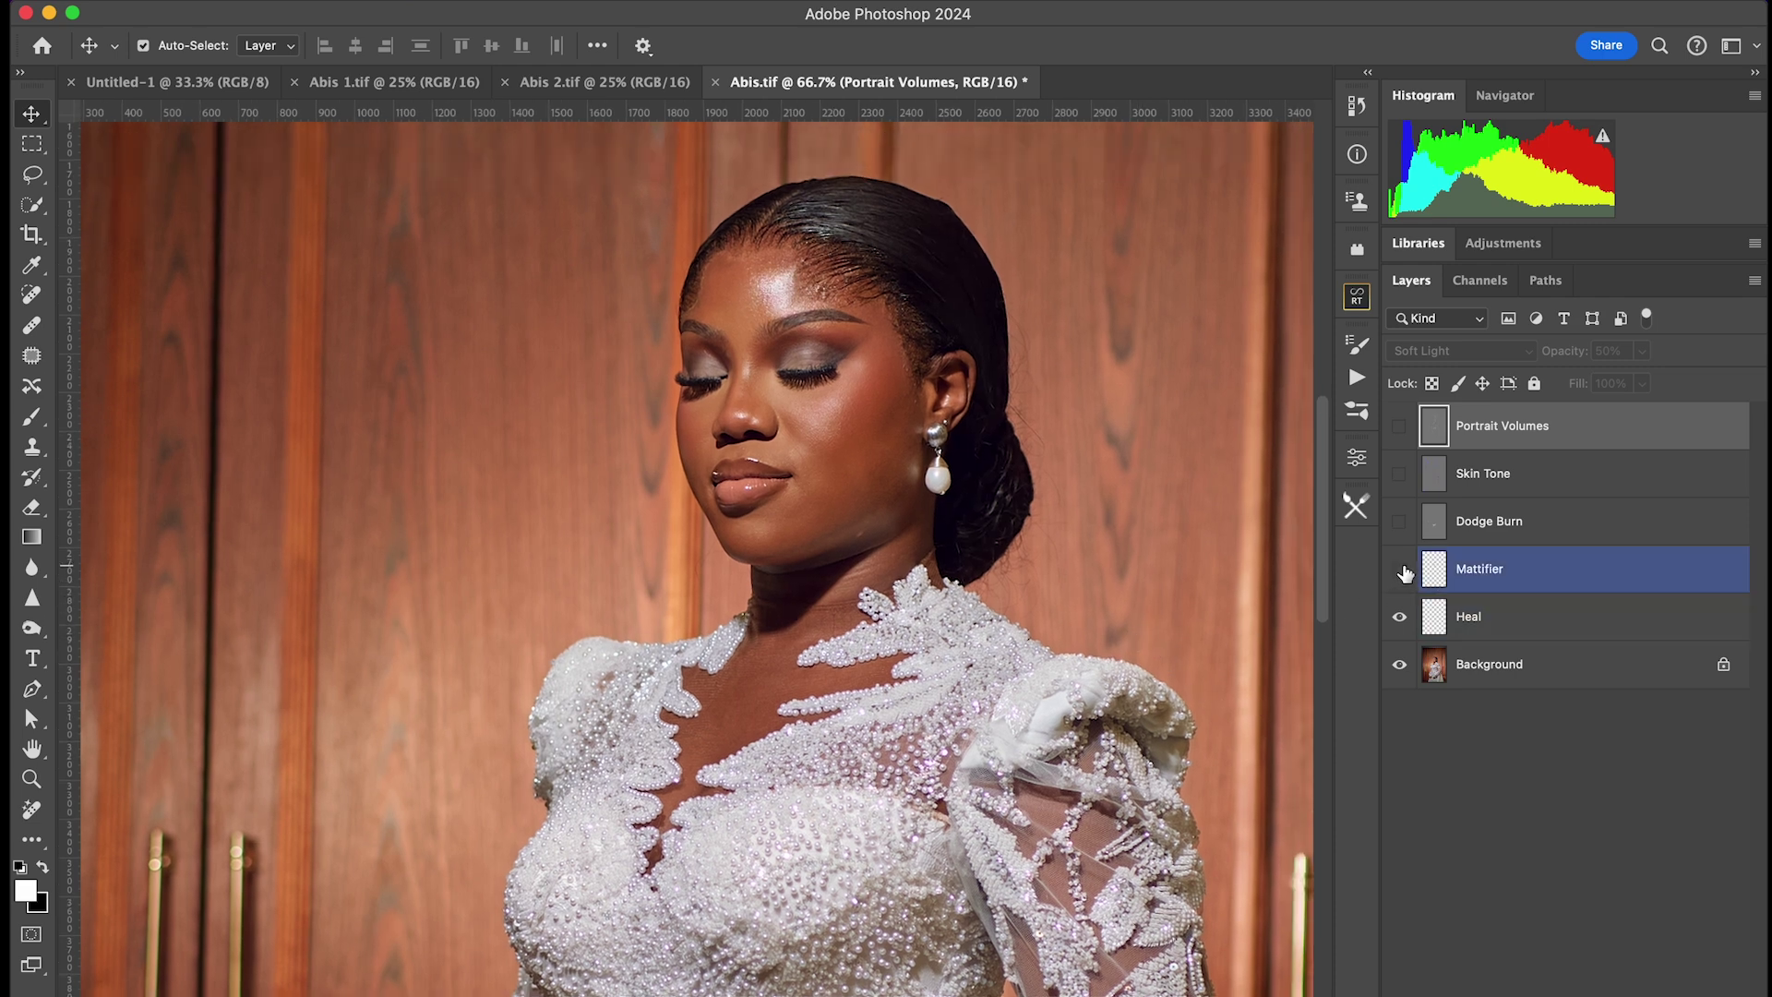
key(super+0)
click(1610, 351)
text(15)
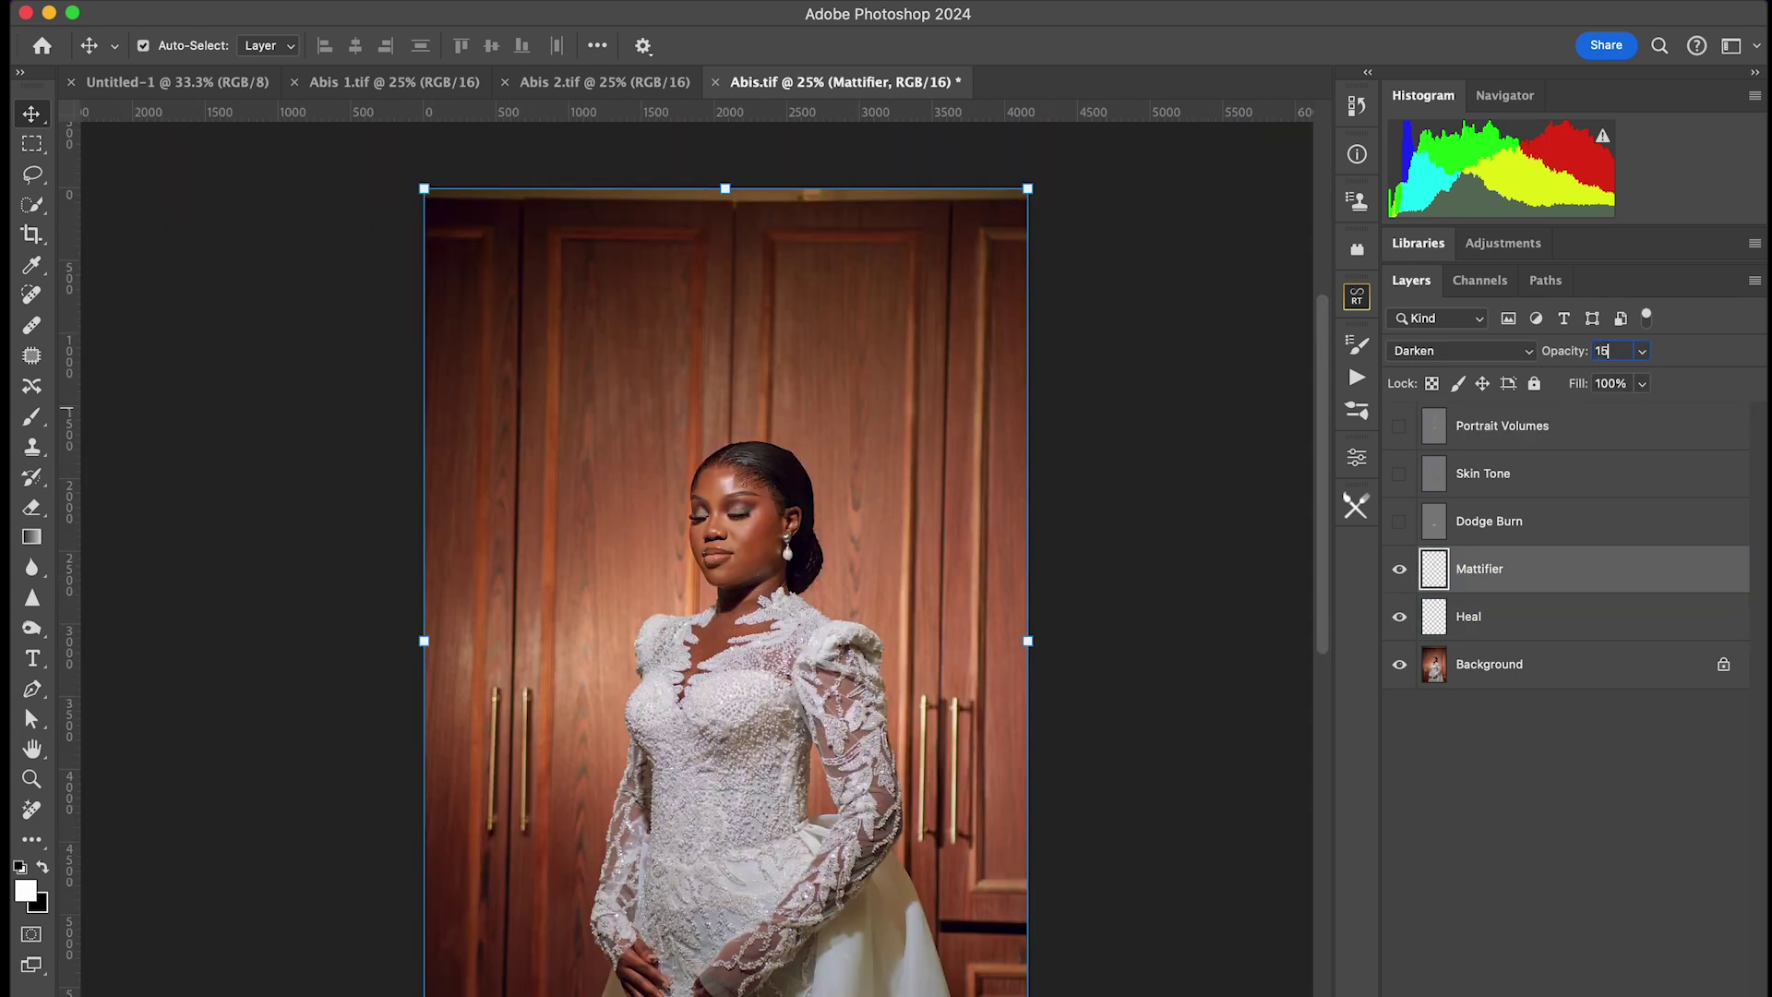
Turn on the Dodge Burn layer and view the bride's face up close.
click(1399, 522)
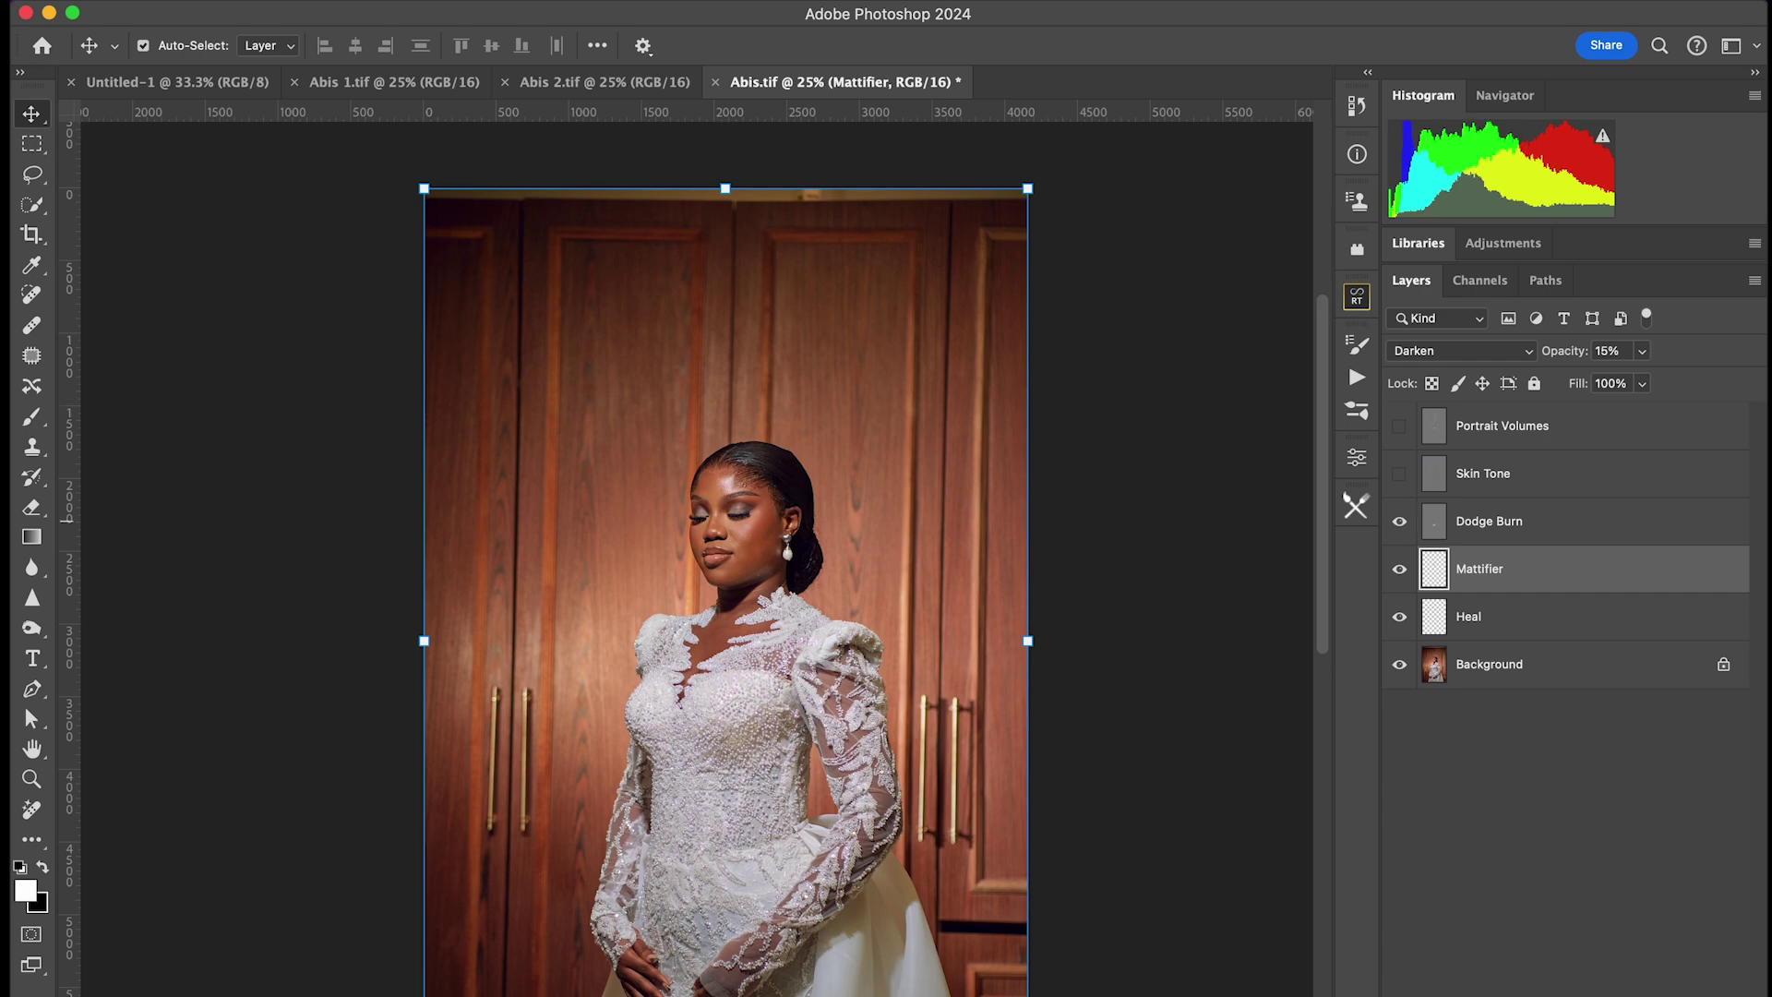
click(1514, 522)
key(super+equal)
key(super+equal)
key(super+equal)
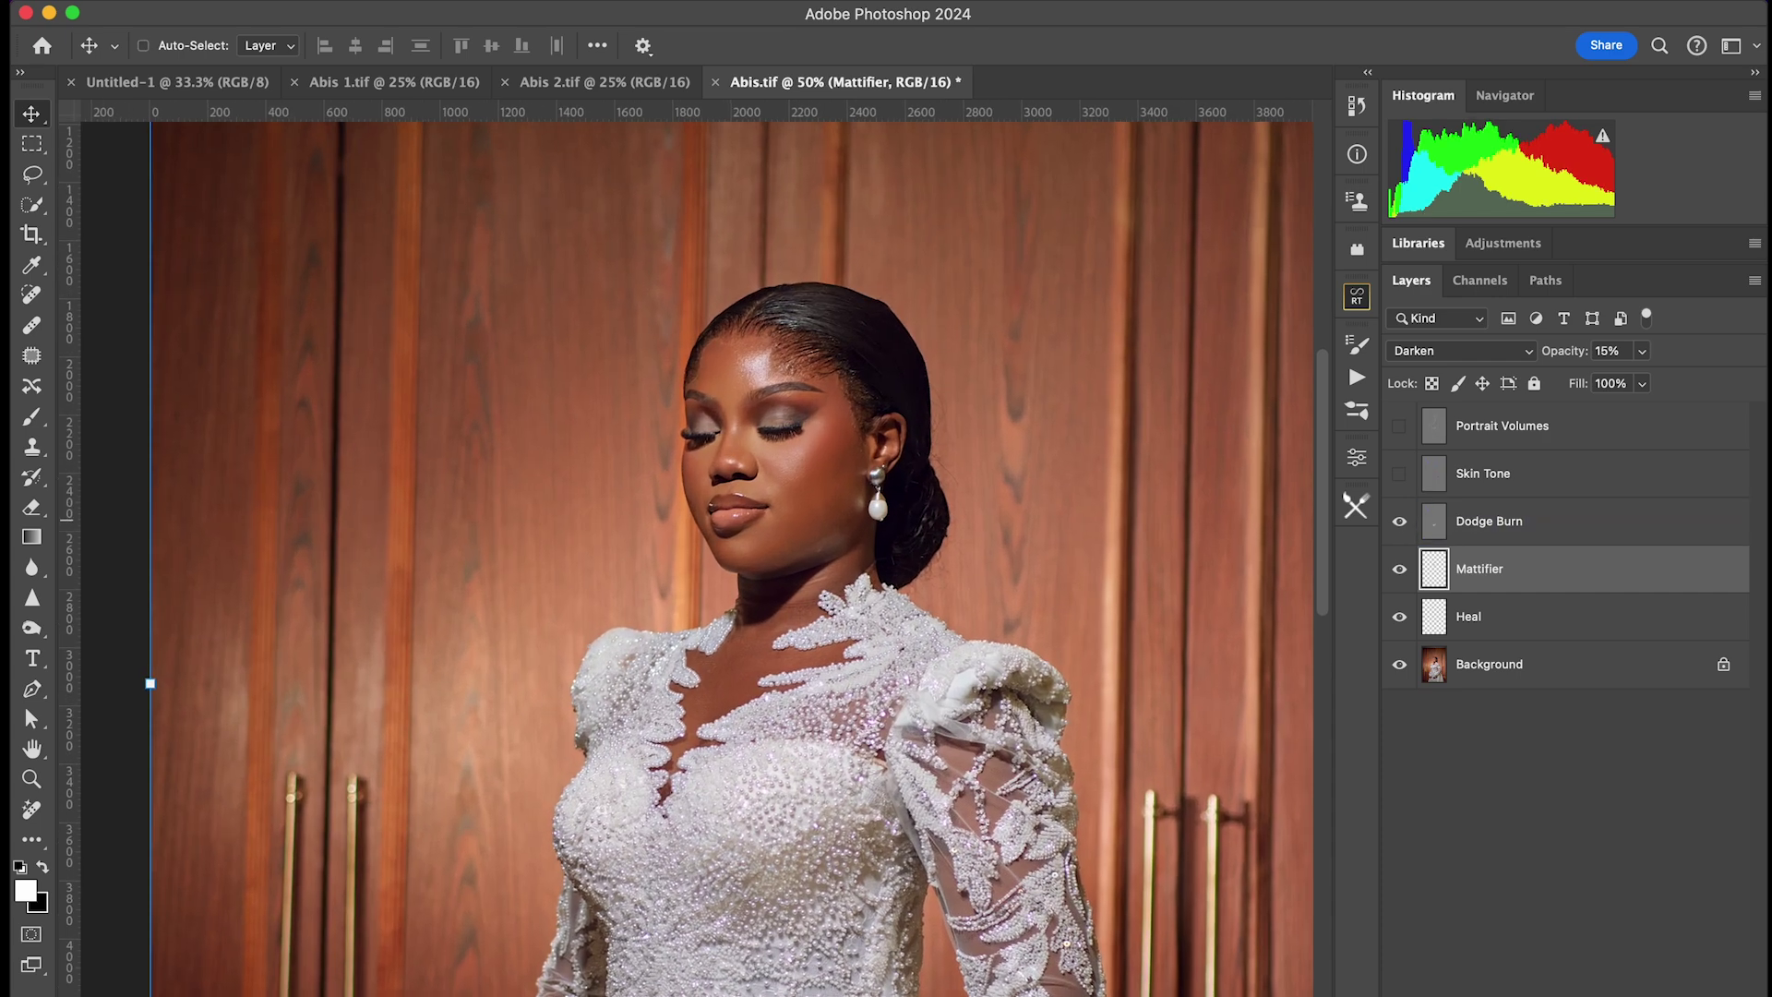
Compare the portrait with and without the Dodge Burn layer at several magnifications, leaving the layer on.
click(1400, 522)
click(1400, 522)
click(1400, 522)
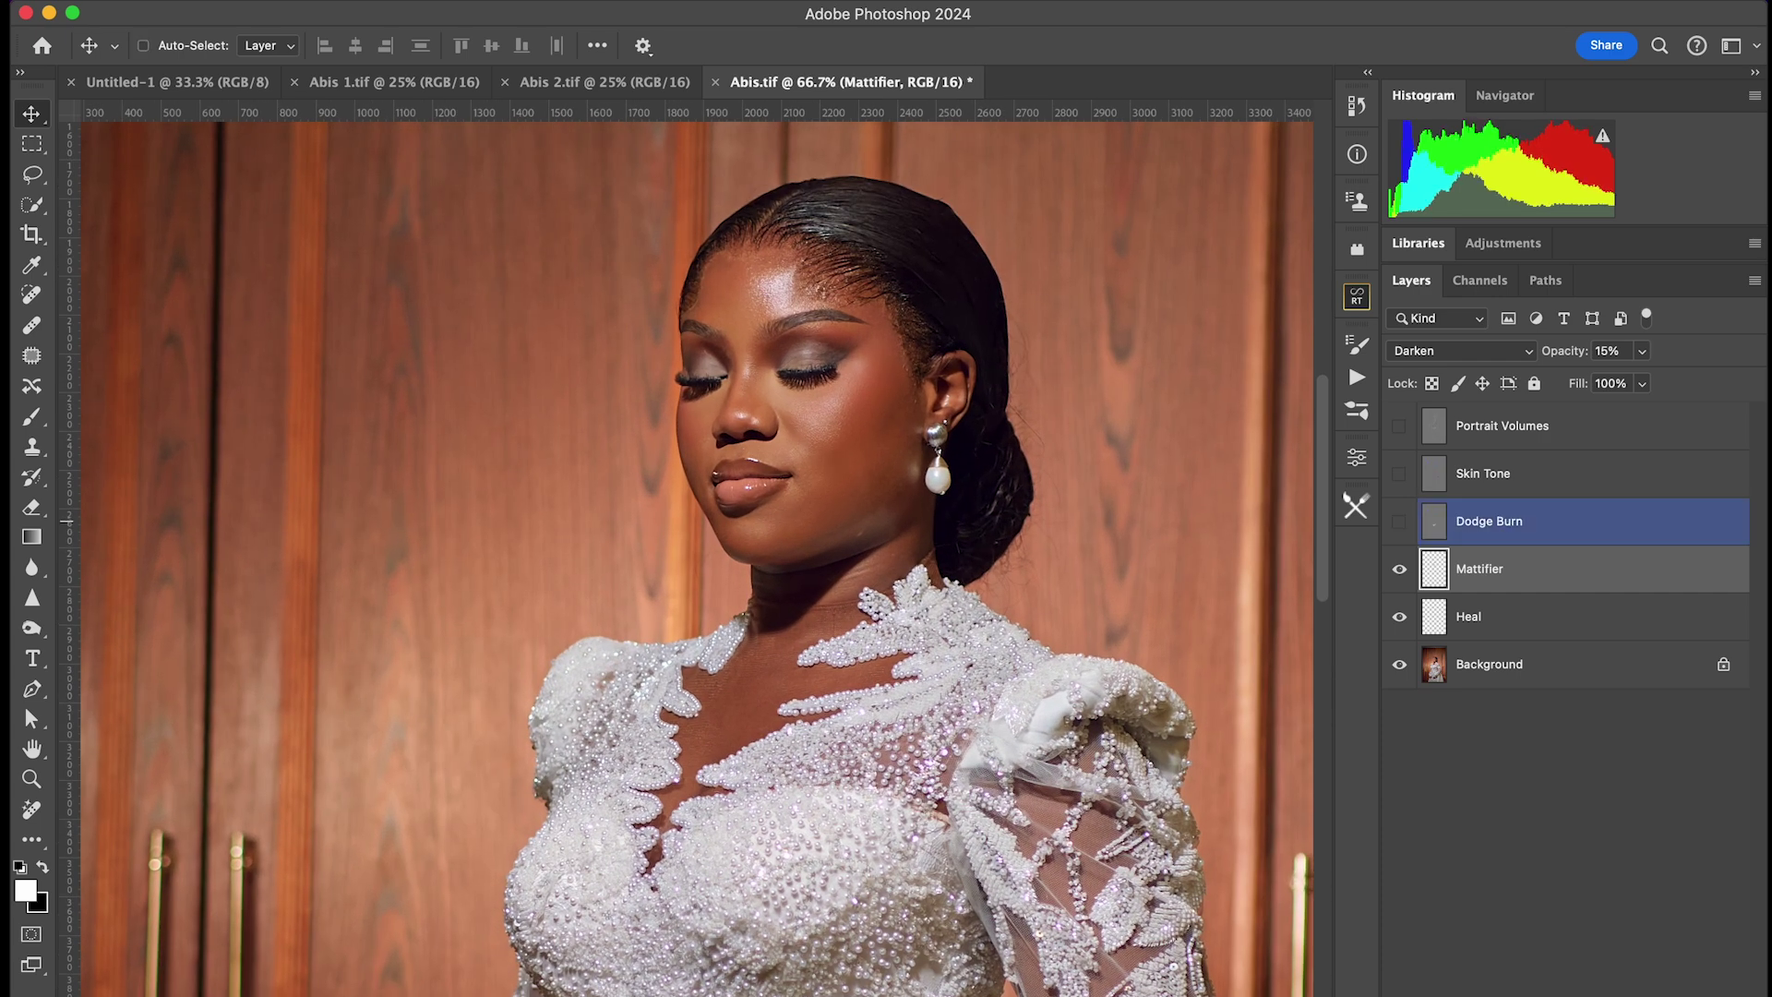
key(super+minus)
key(super+minus)
click(1400, 521)
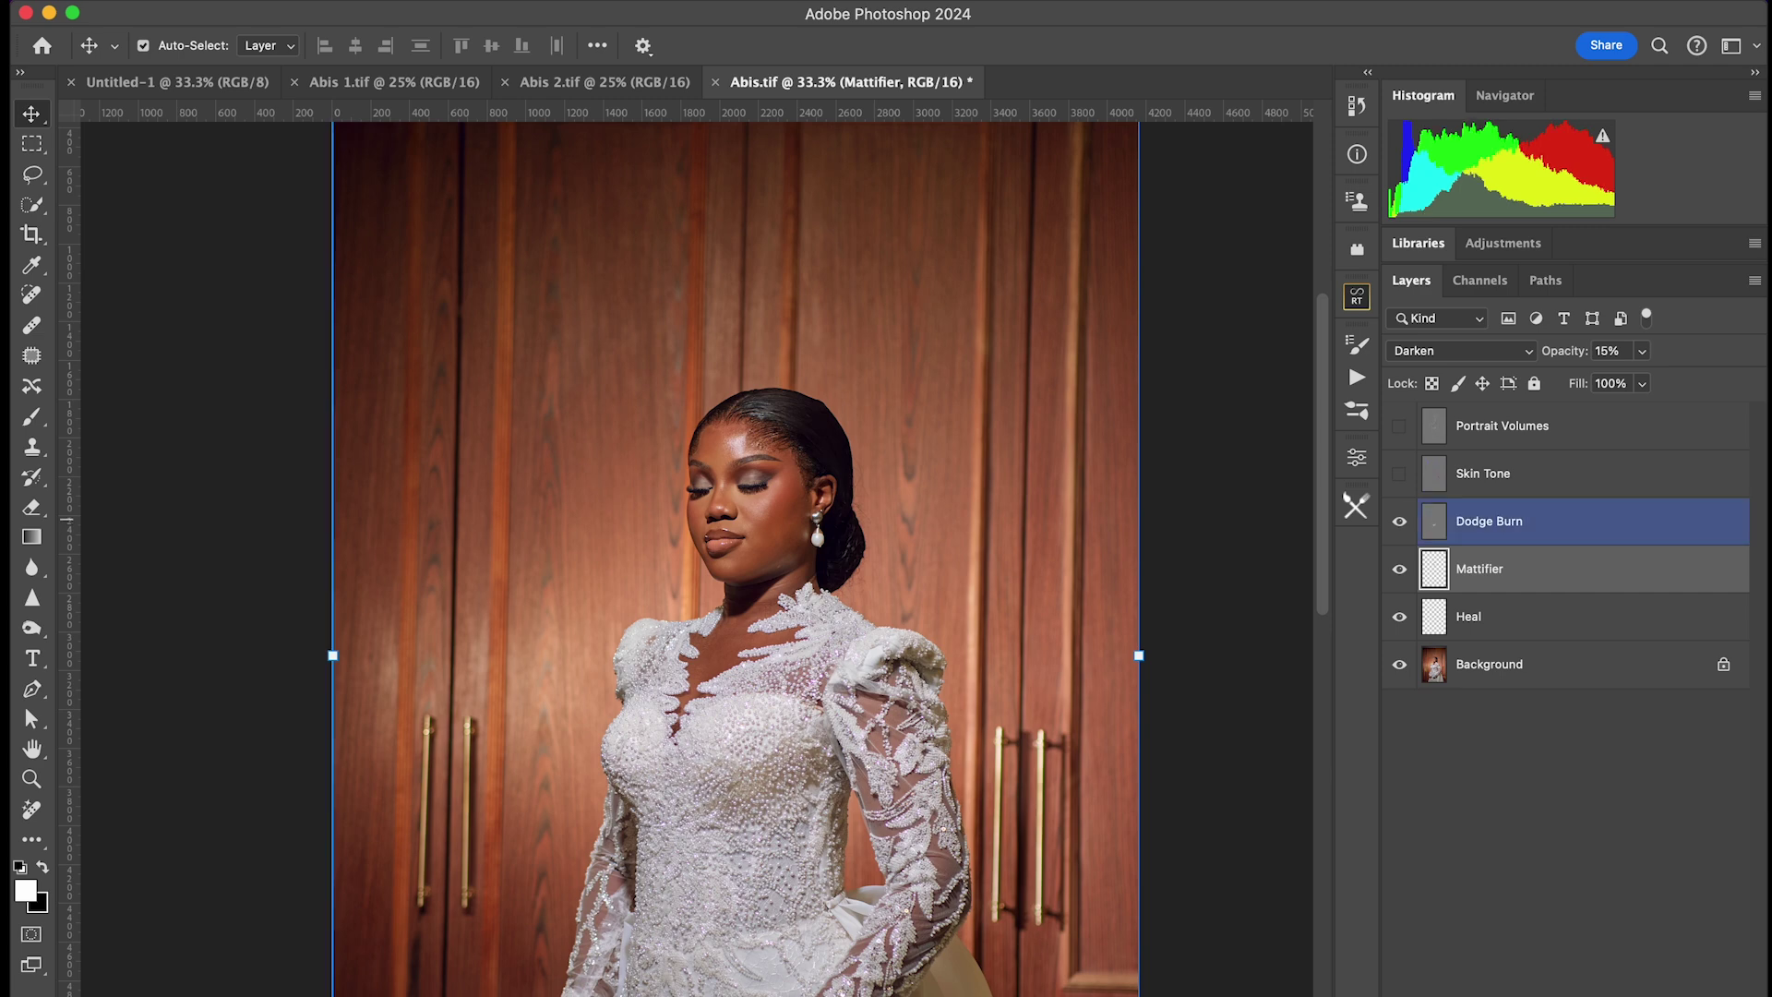
click(1400, 521)
click(1400, 521)
key(super+equal)
click(1400, 522)
key(super+minus)
key(super+minus)
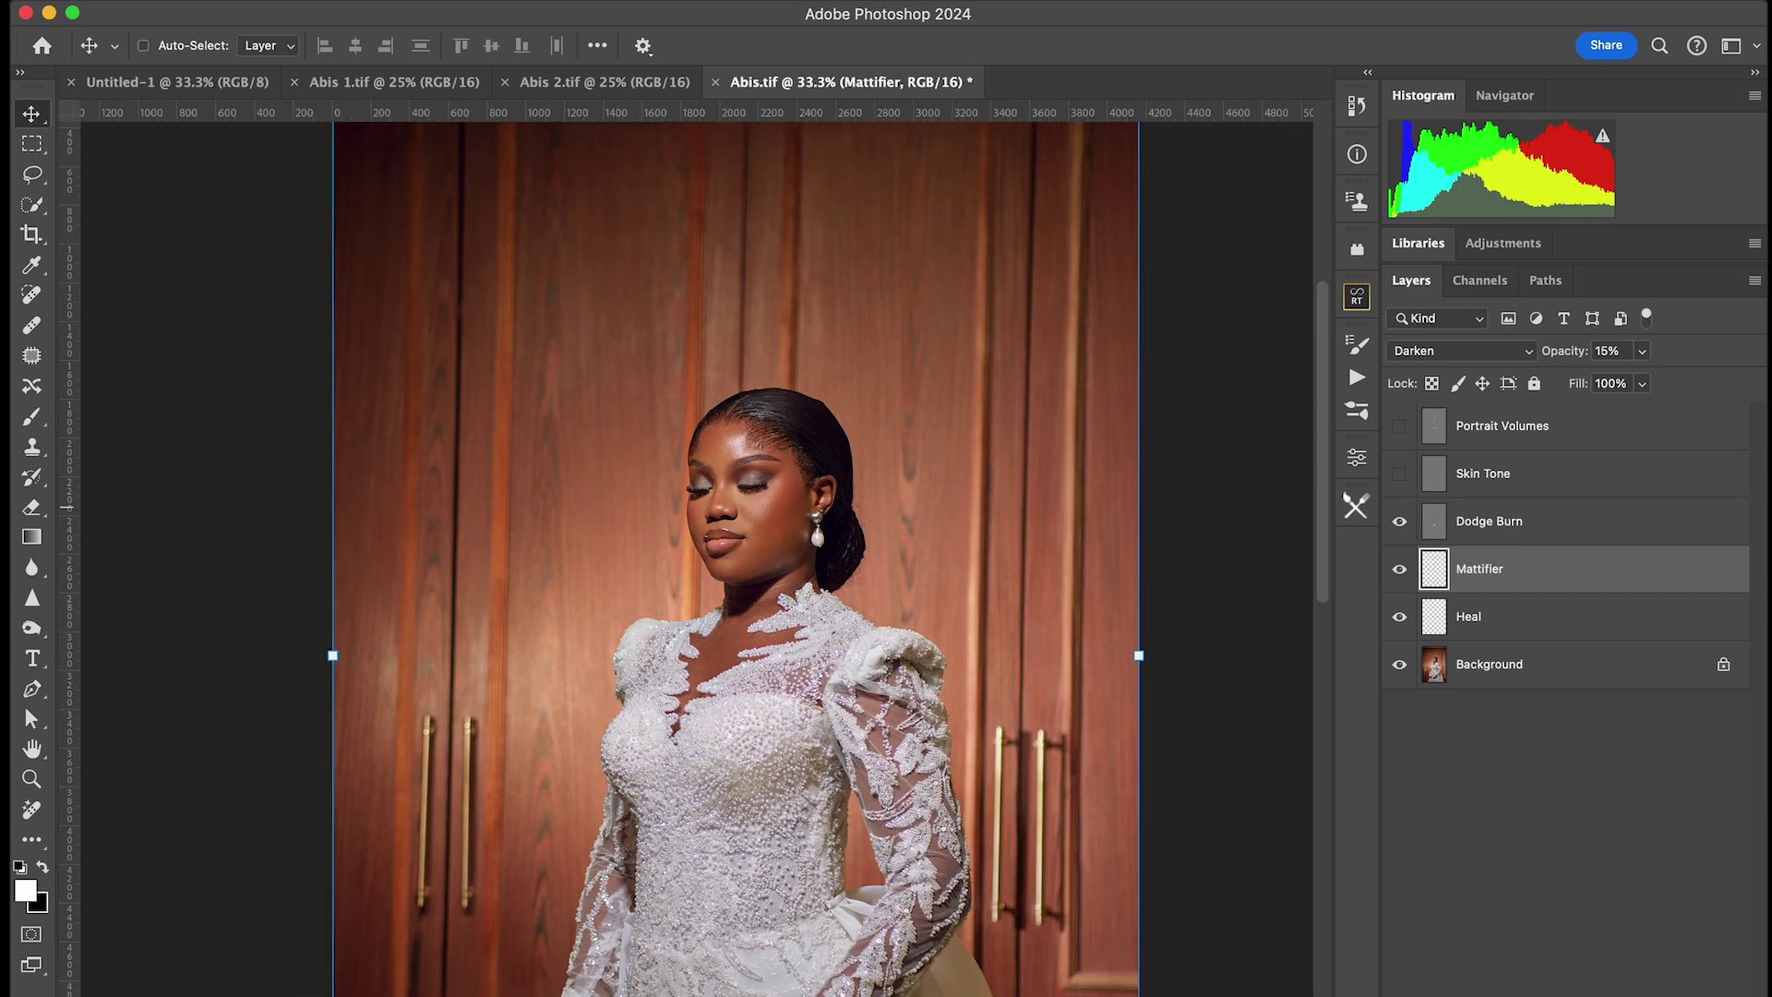
click(1399, 522)
click(1400, 522)
click(1399, 522)
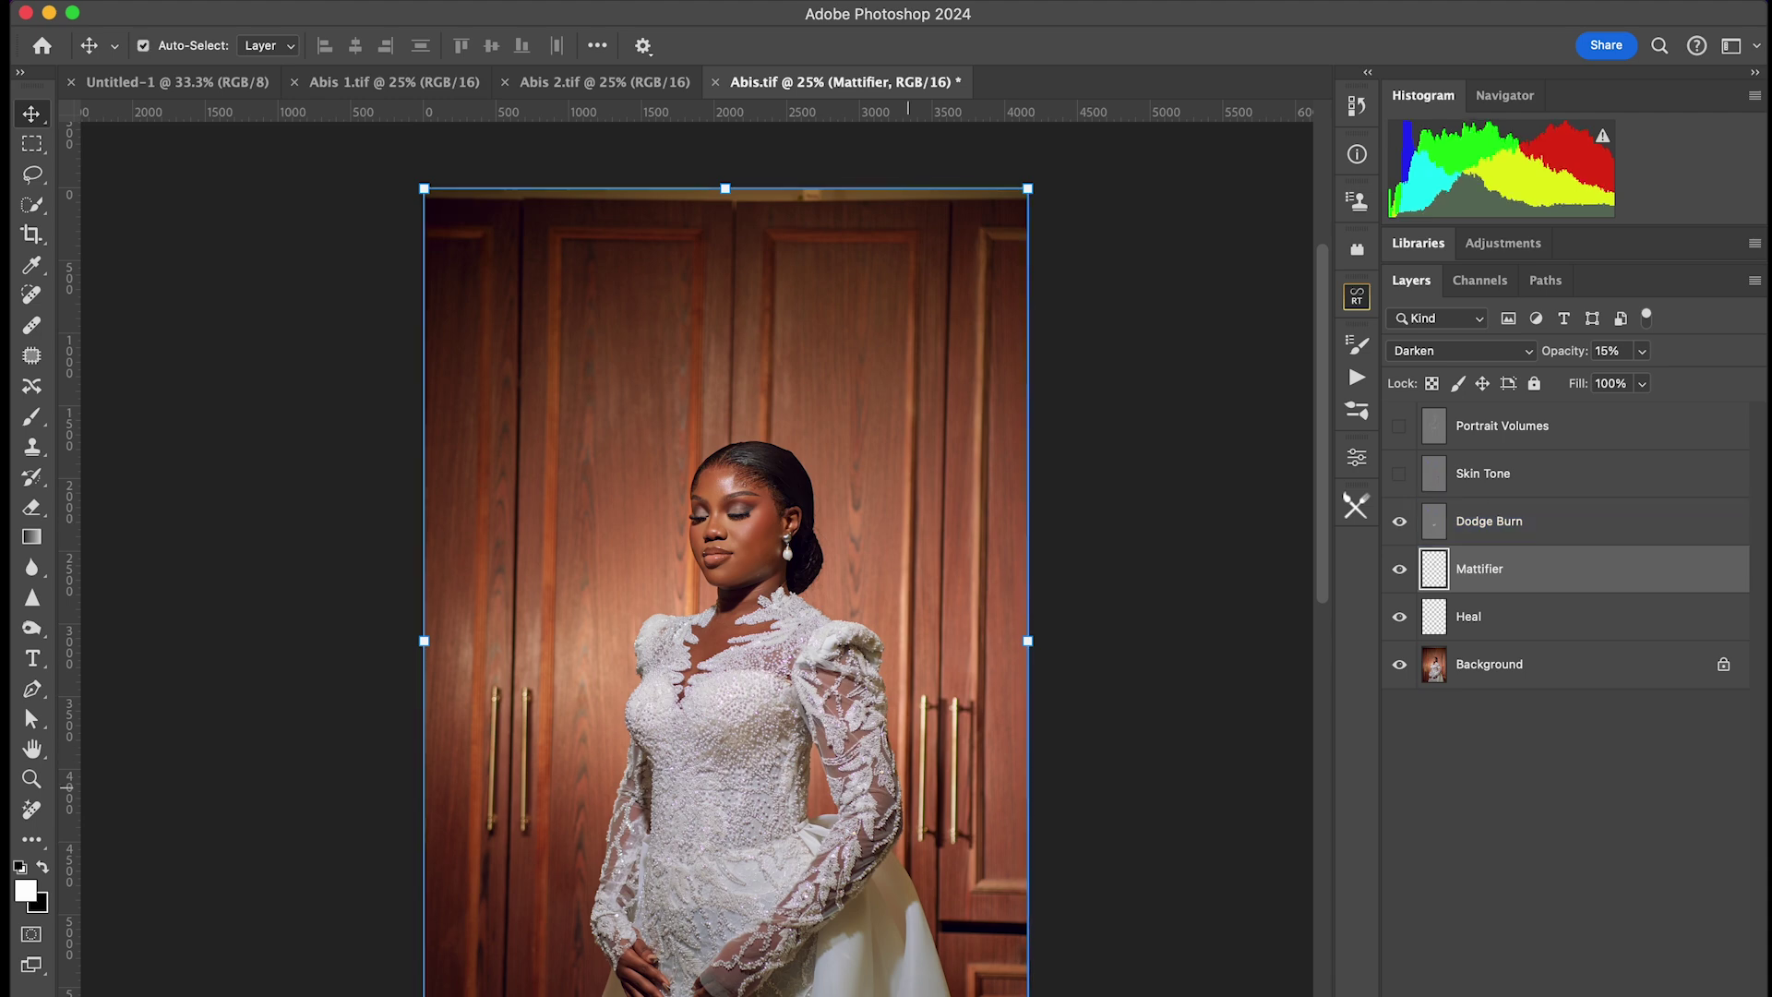
Compare the portrait with and without the Skin Tone layer, leaving that layer hidden.
scroll(738, 517, down, 3)
click(1400, 473)
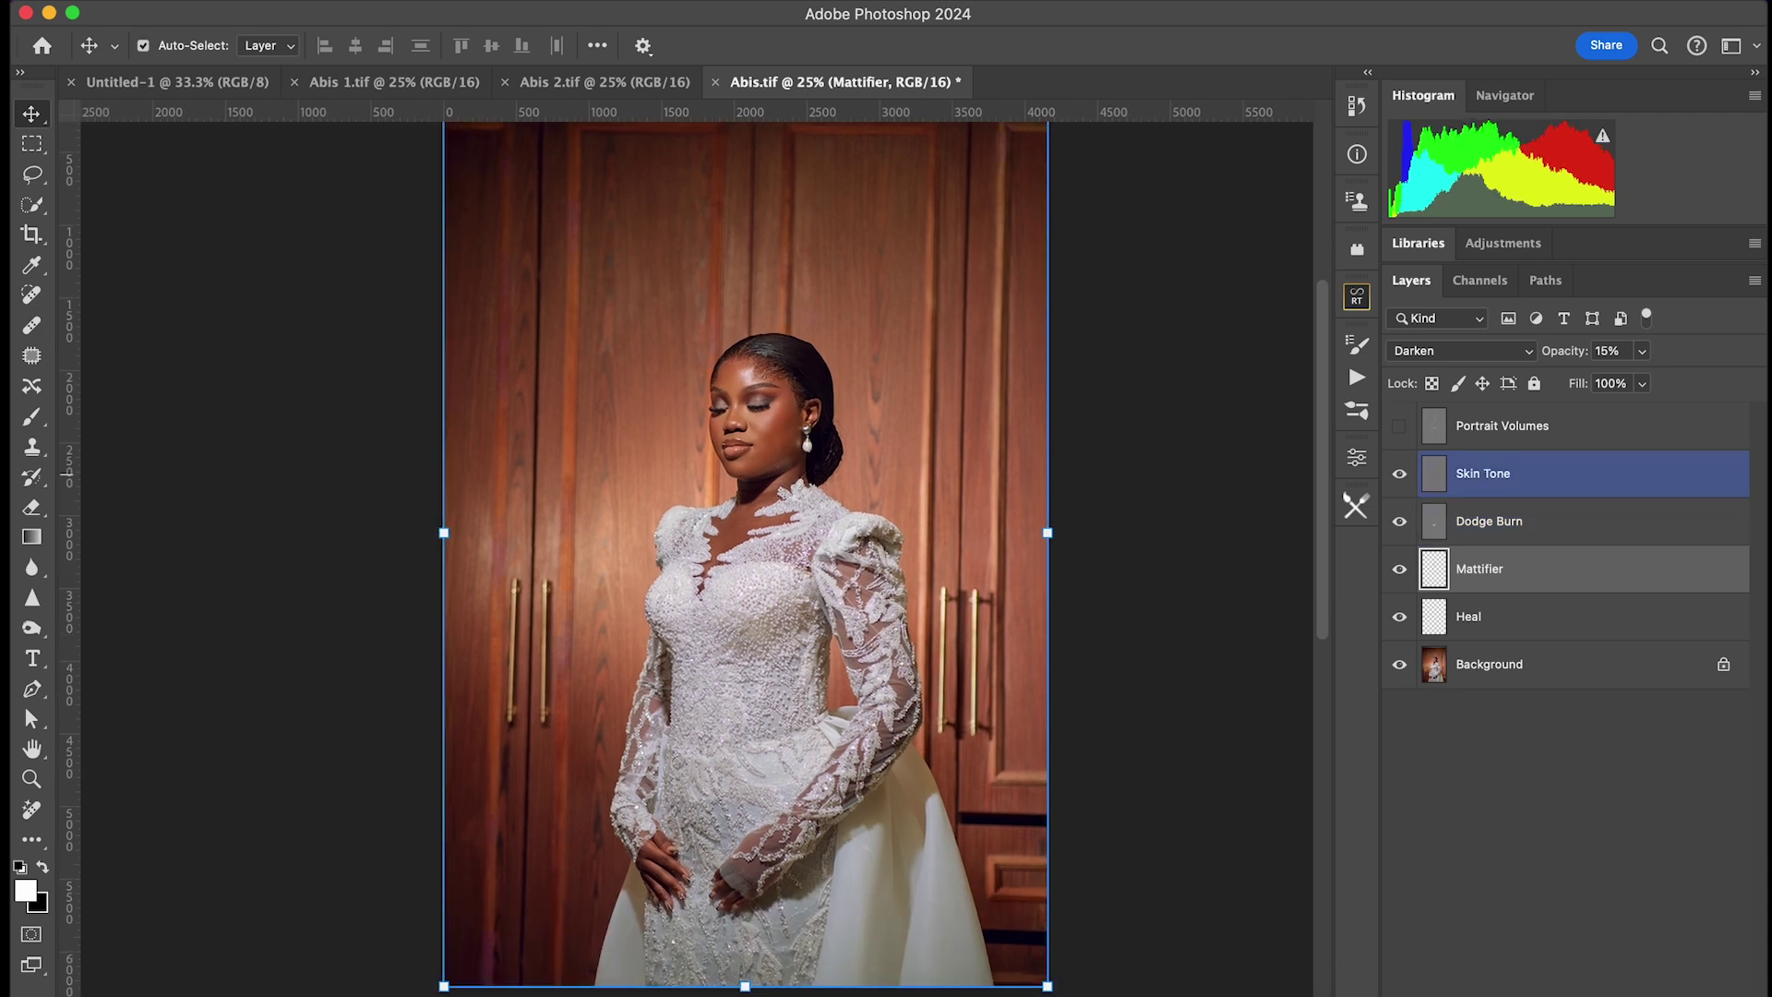
click(1400, 474)
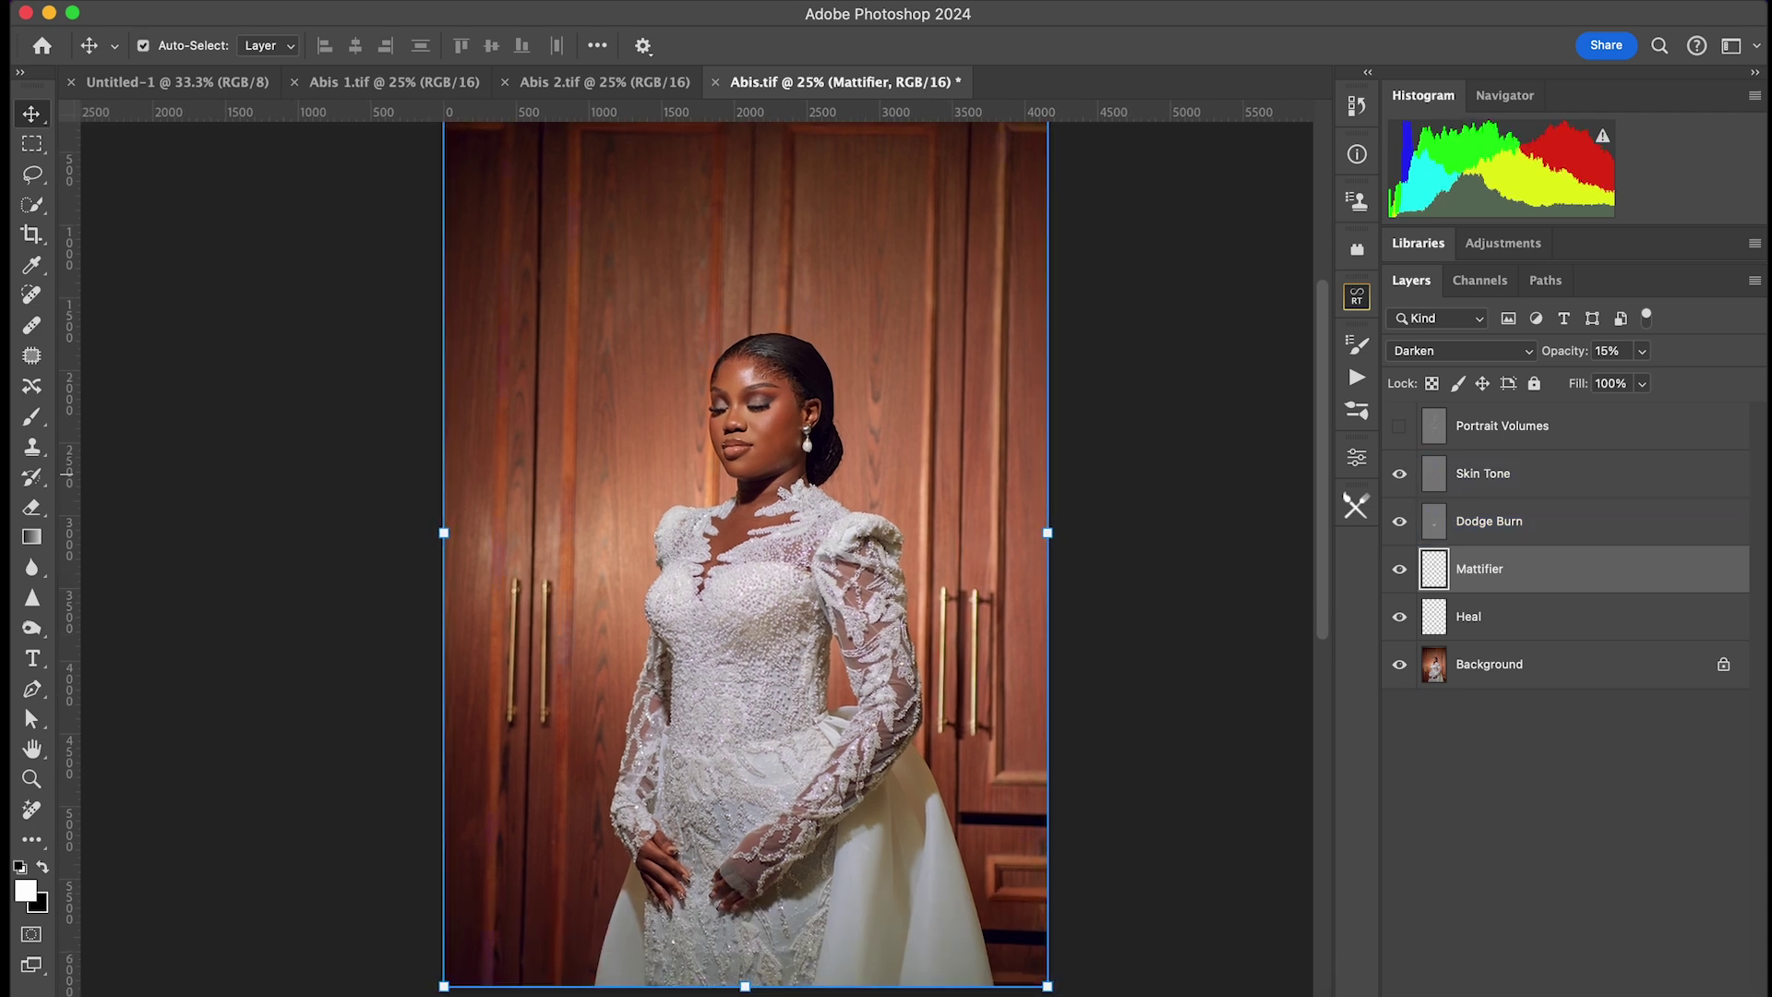
click(1399, 474)
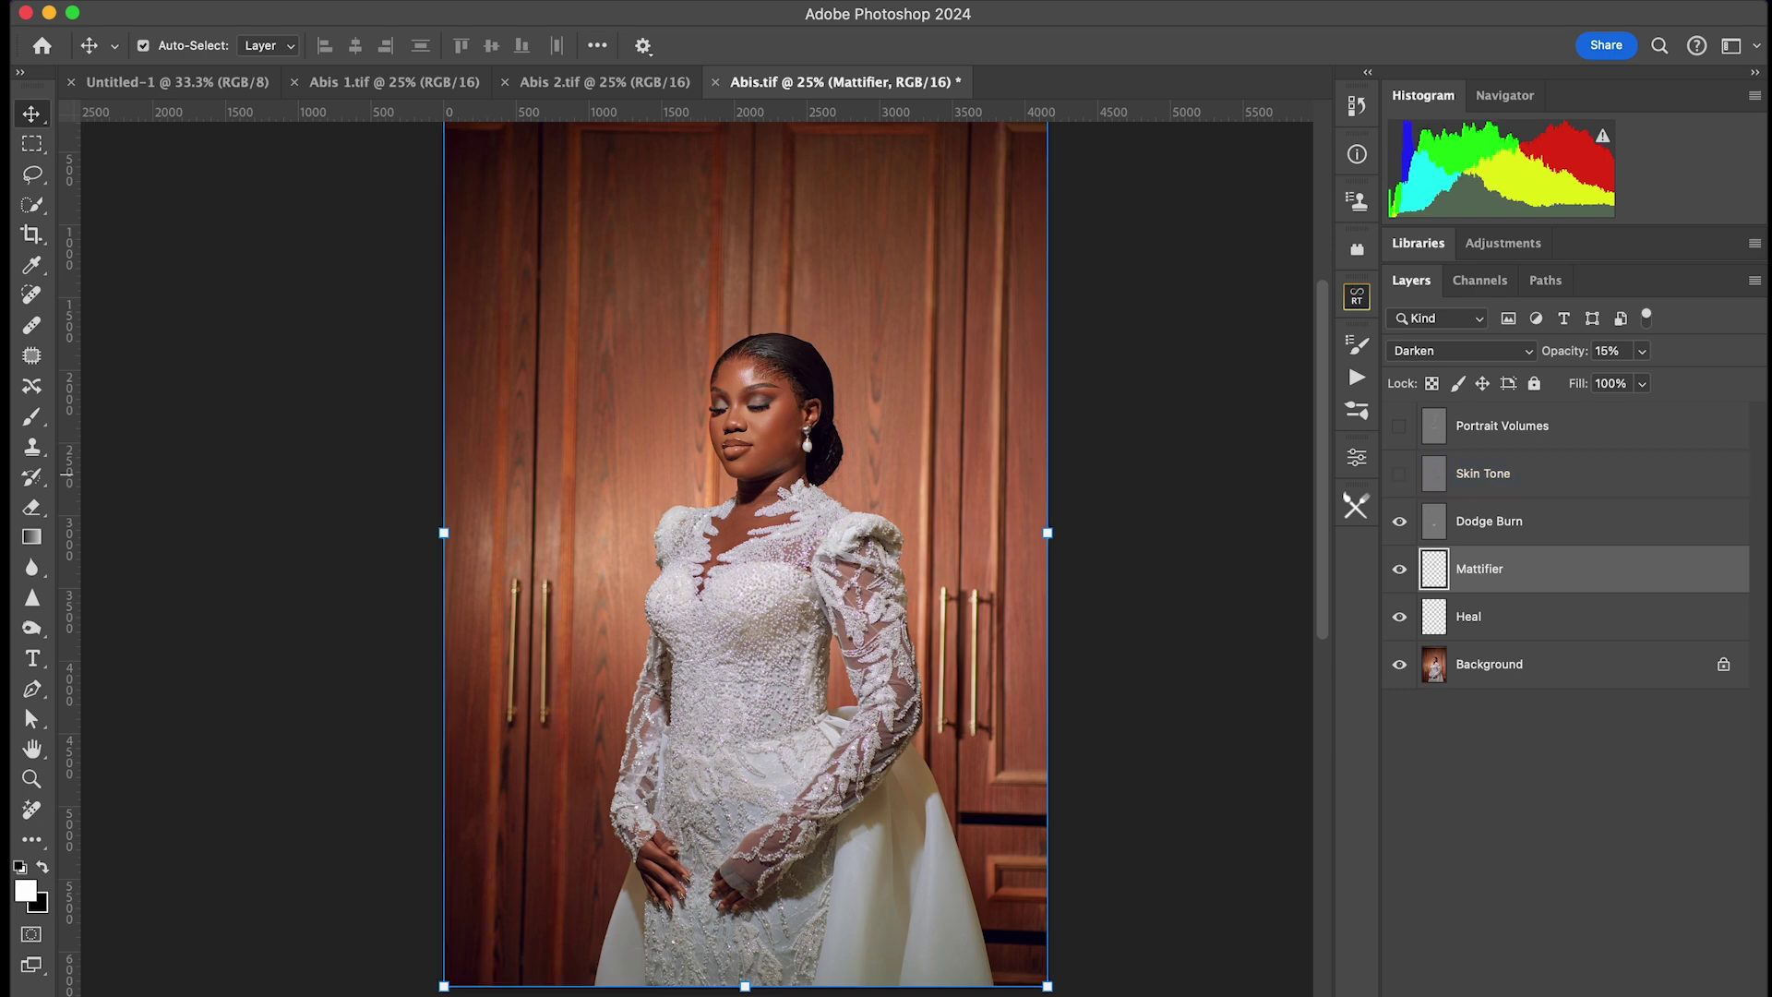
Compare the portrait with and without the Portrait Volumes layer and leave the layer on.
click(1400, 426)
click(1400, 425)
click(1400, 426)
click(1400, 426)
click(1399, 426)
click(1400, 426)
click(1400, 425)
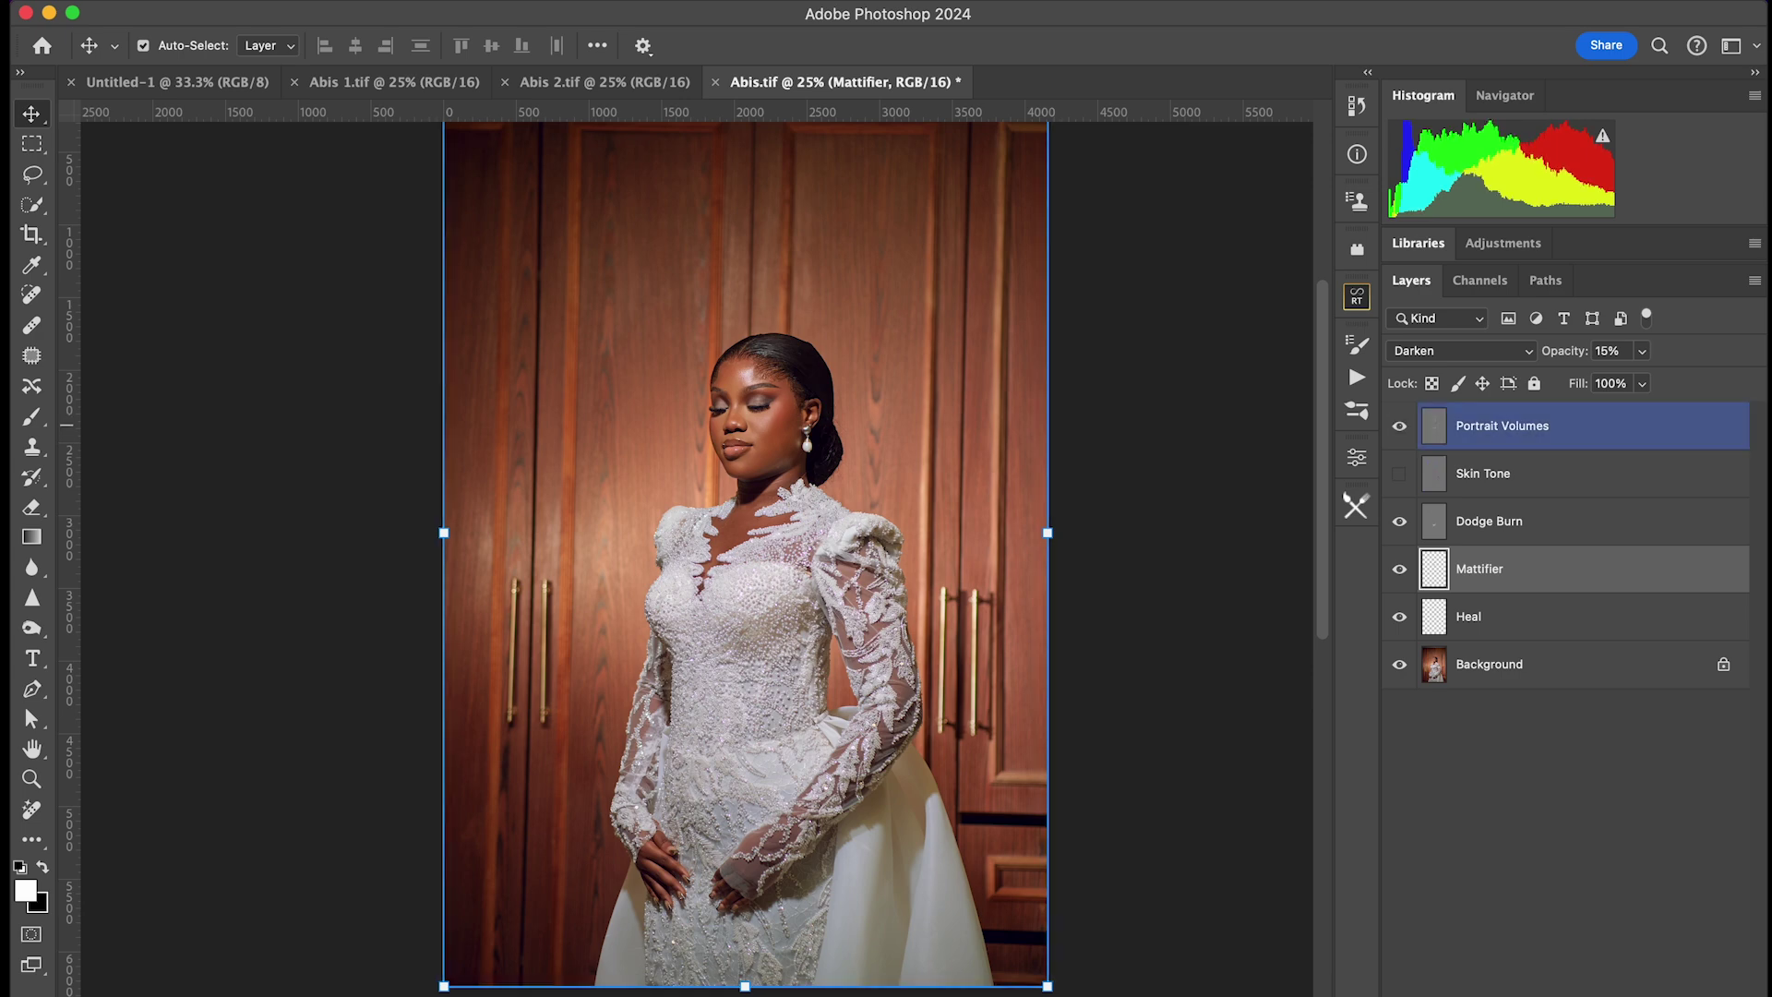
Stamp all visible layers into a new merged layer above Portrait Volumes.
key(super+minus)
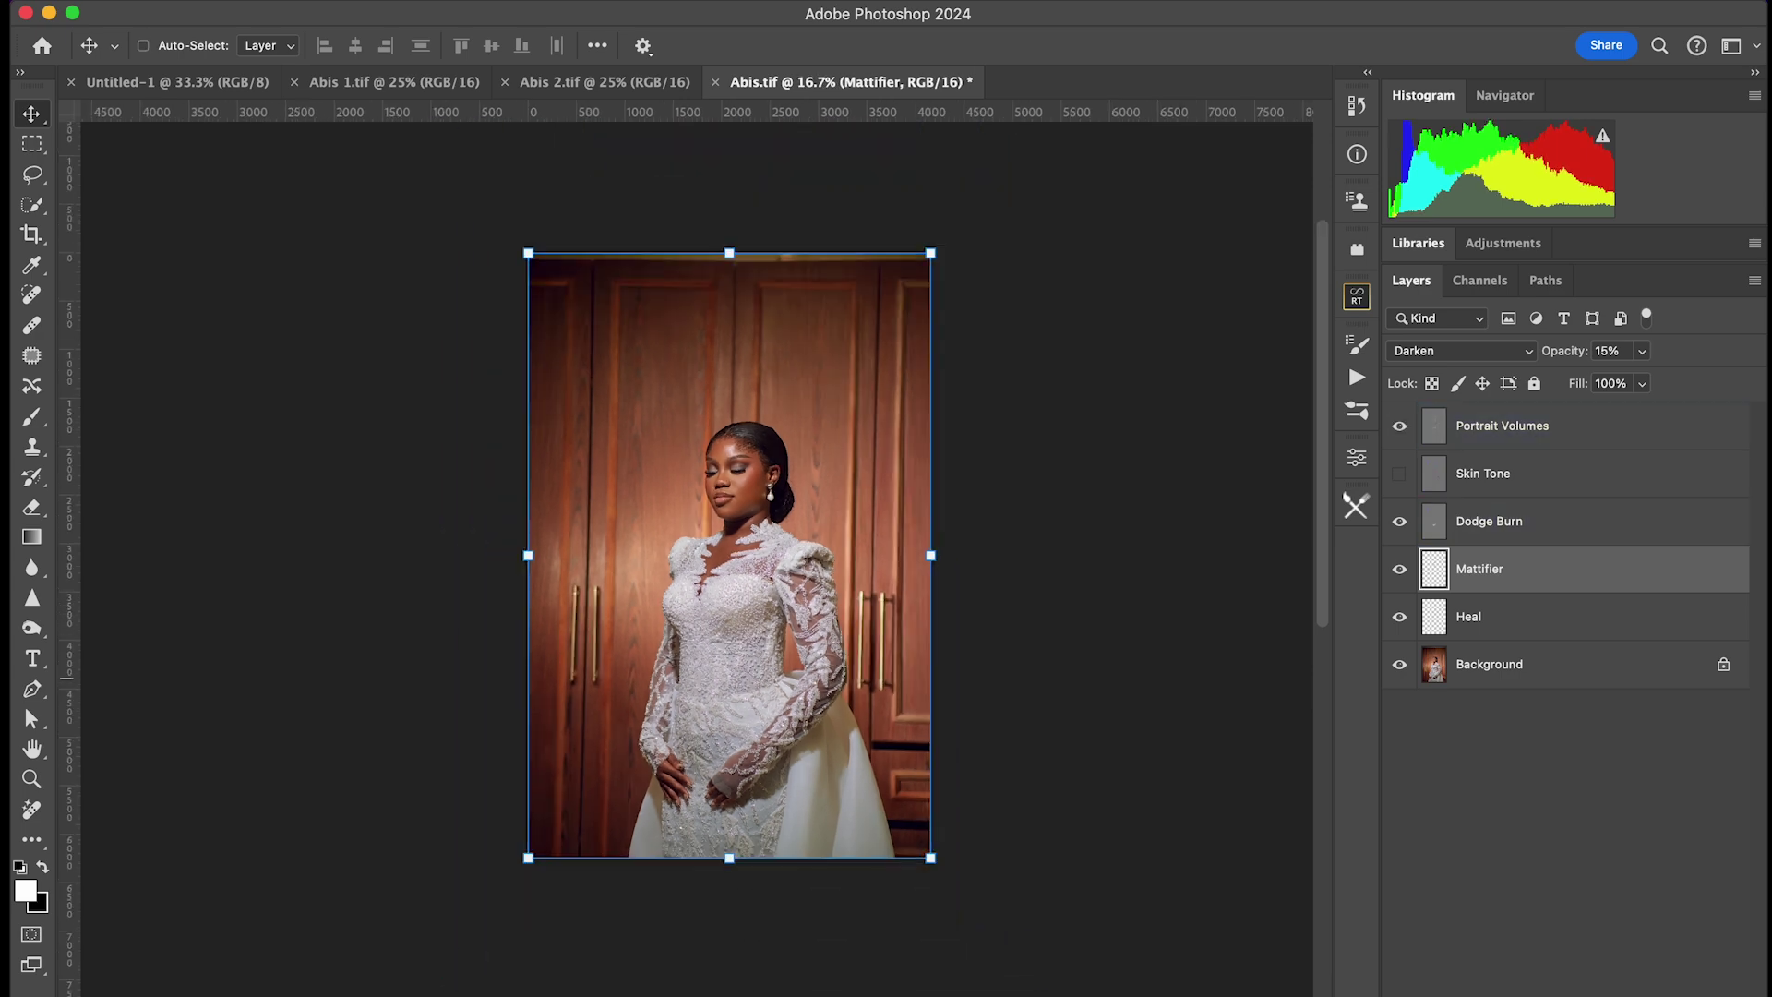
key(super+plus)
key(super+minus)
click(1550, 426)
click(1550, 532)
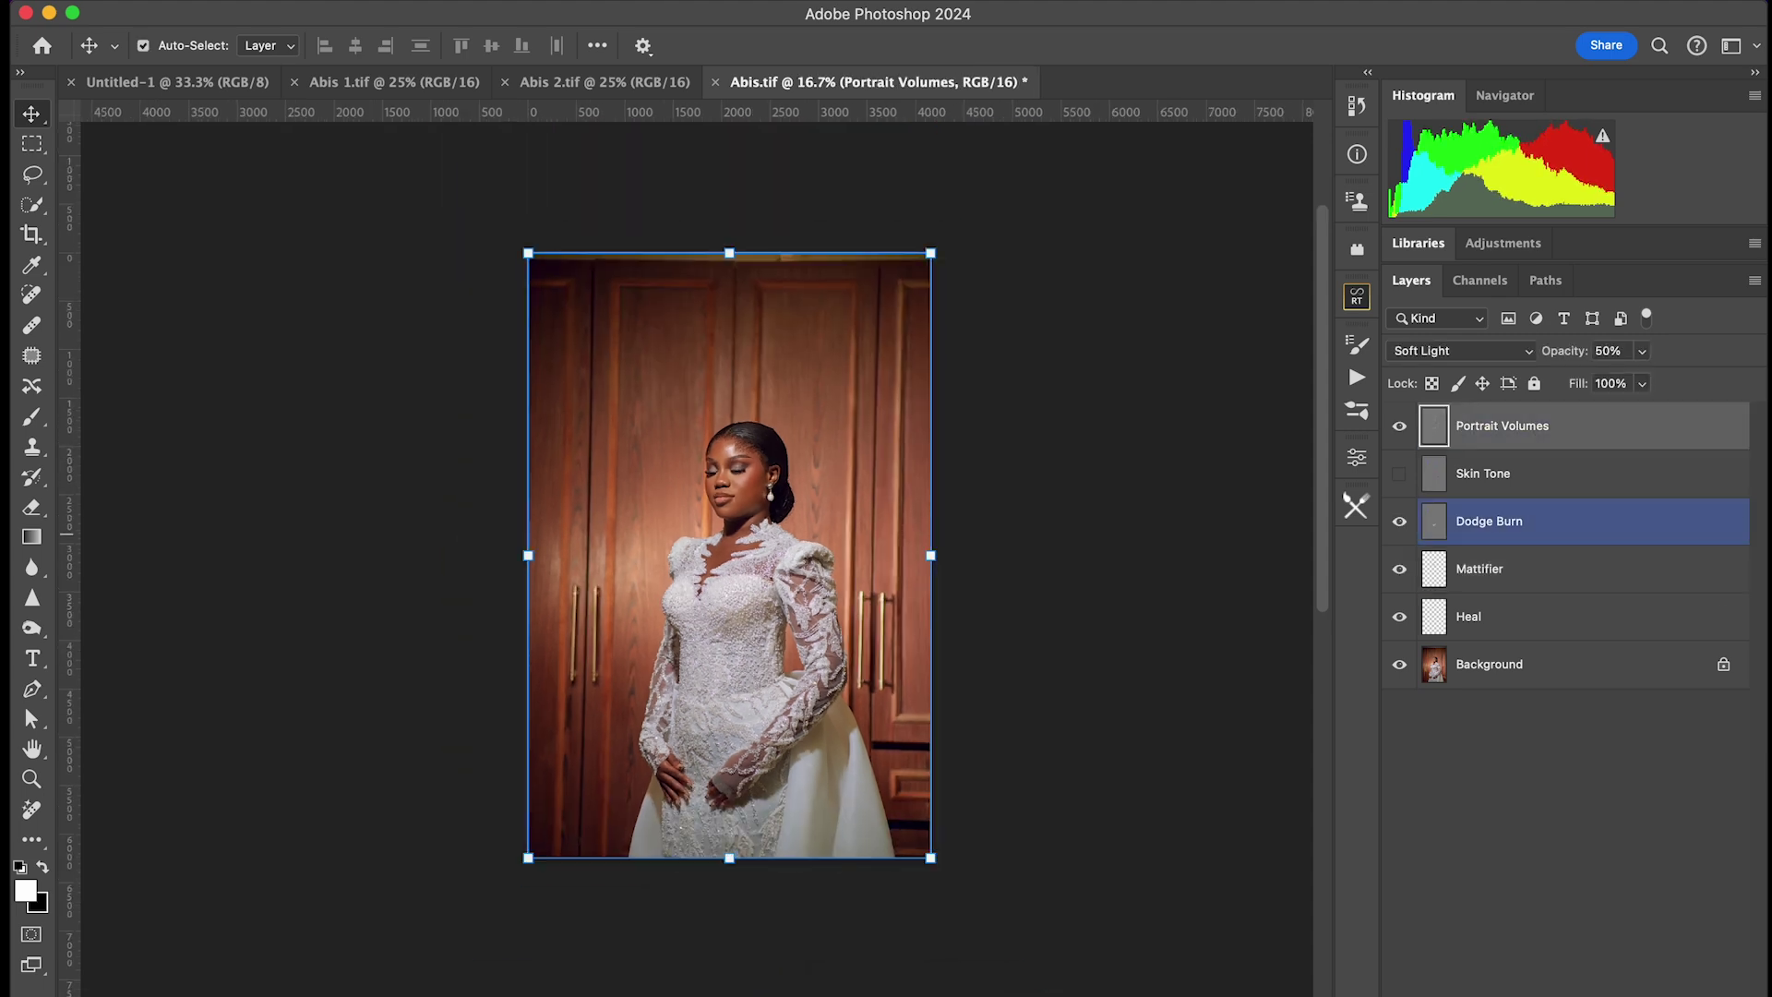
key(super+alt+shift+e)
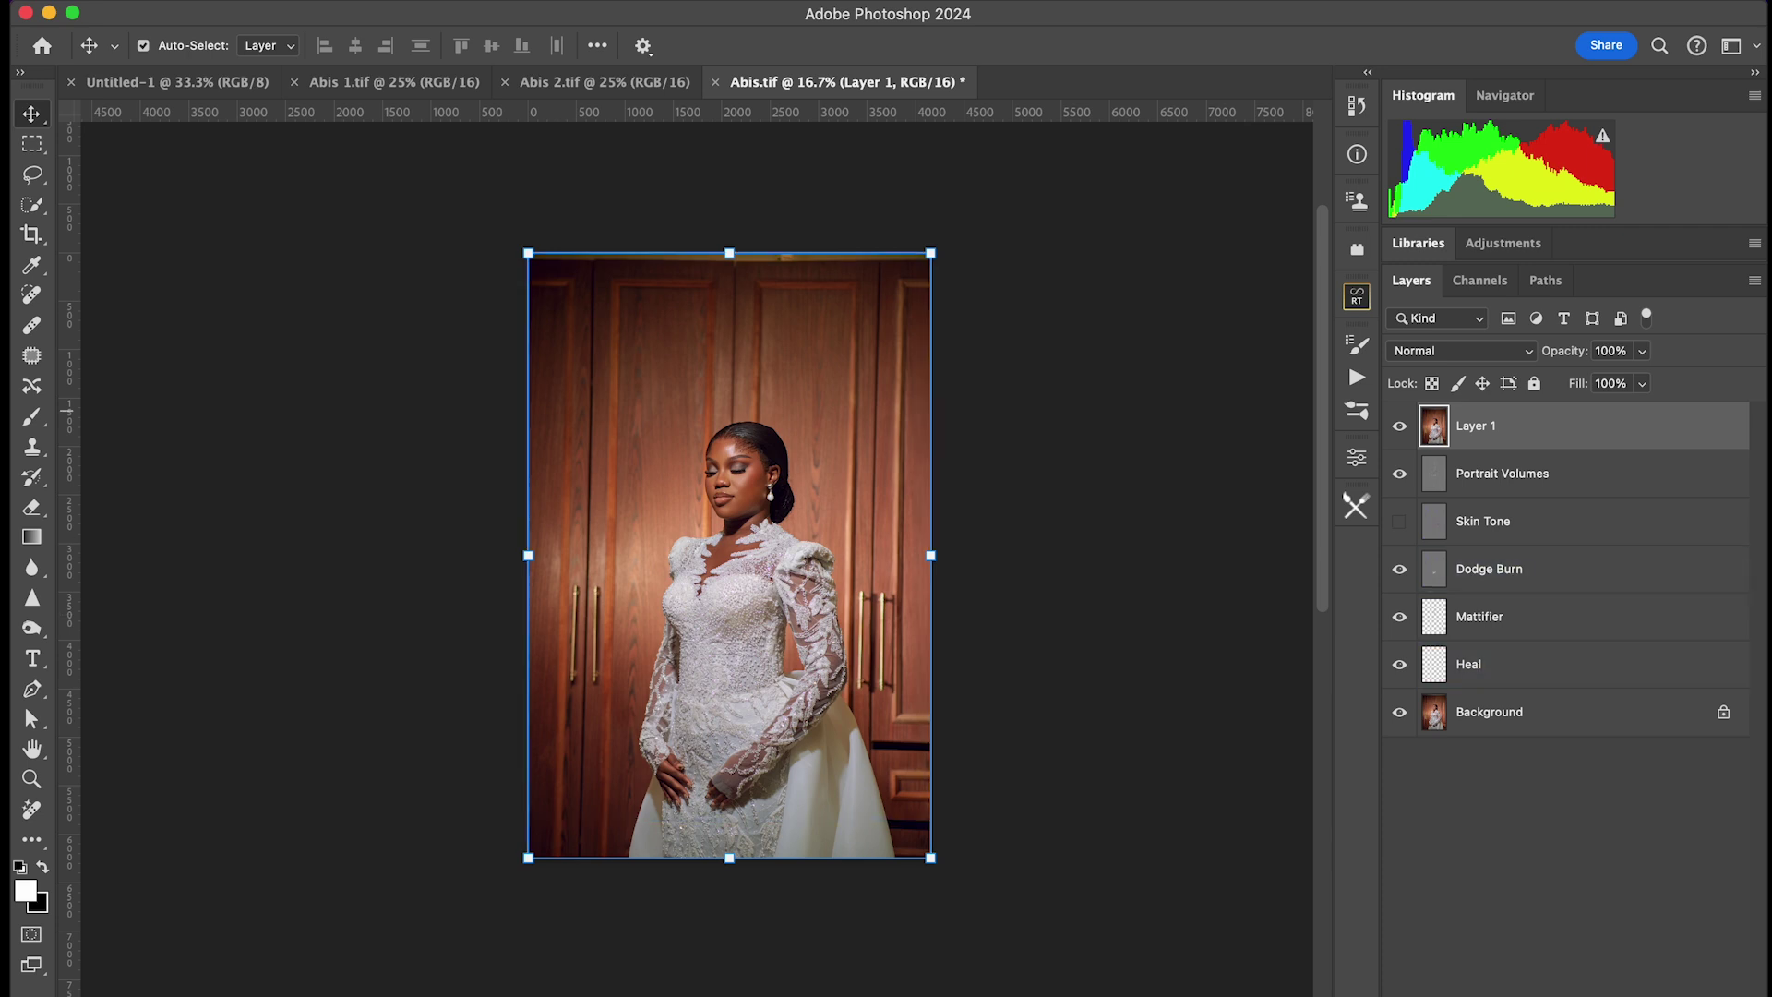
Display the recorded actions and select PHLEARN Frequency Separation 16bit in the PHLEARN Retouching set.
click(1356, 378)
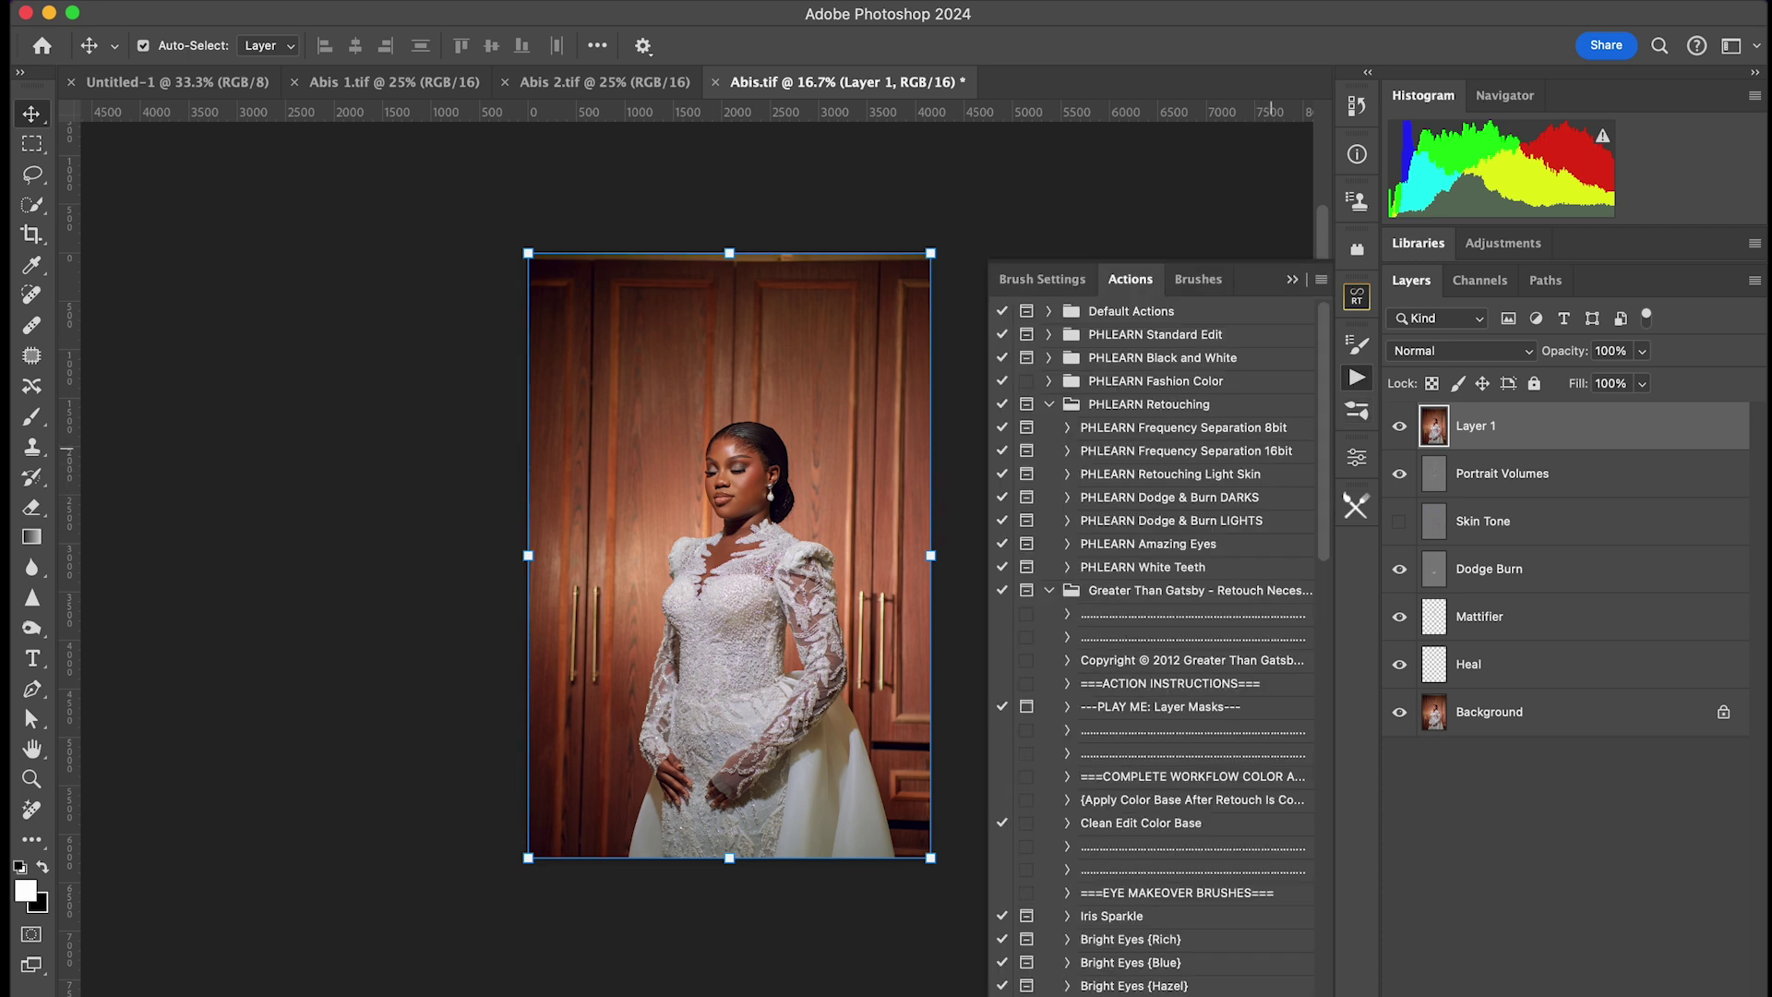
click(1186, 450)
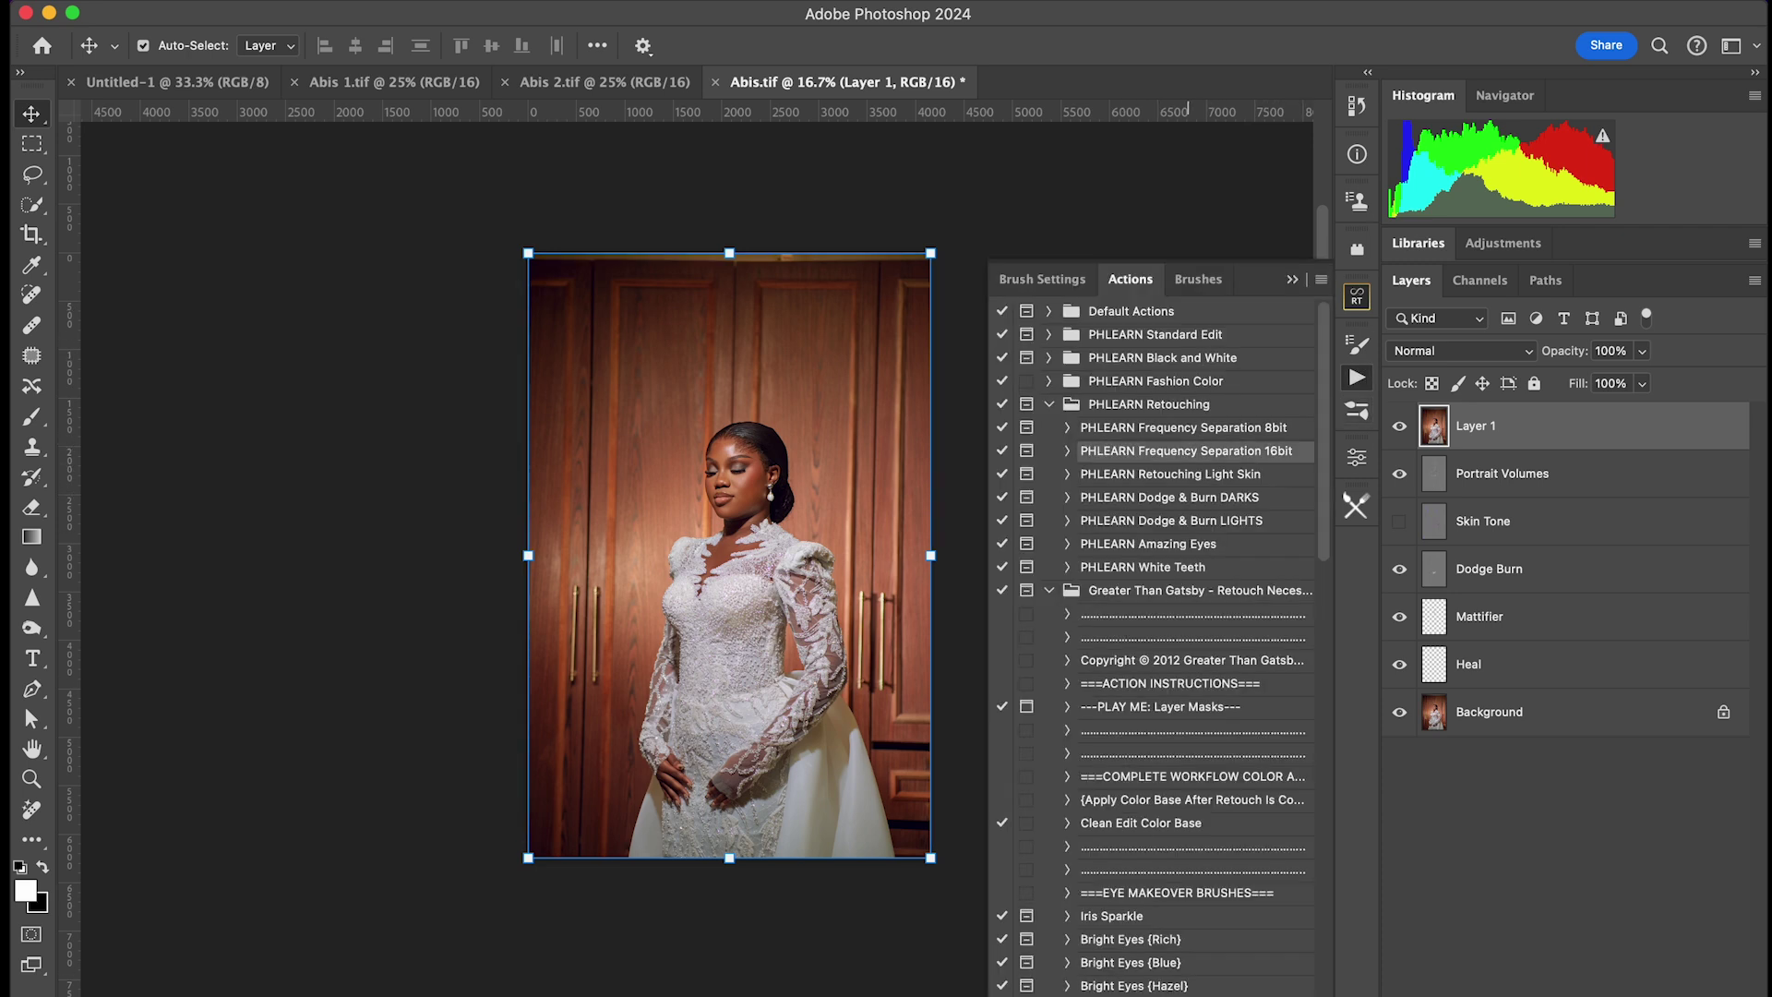
click(1188, 995)
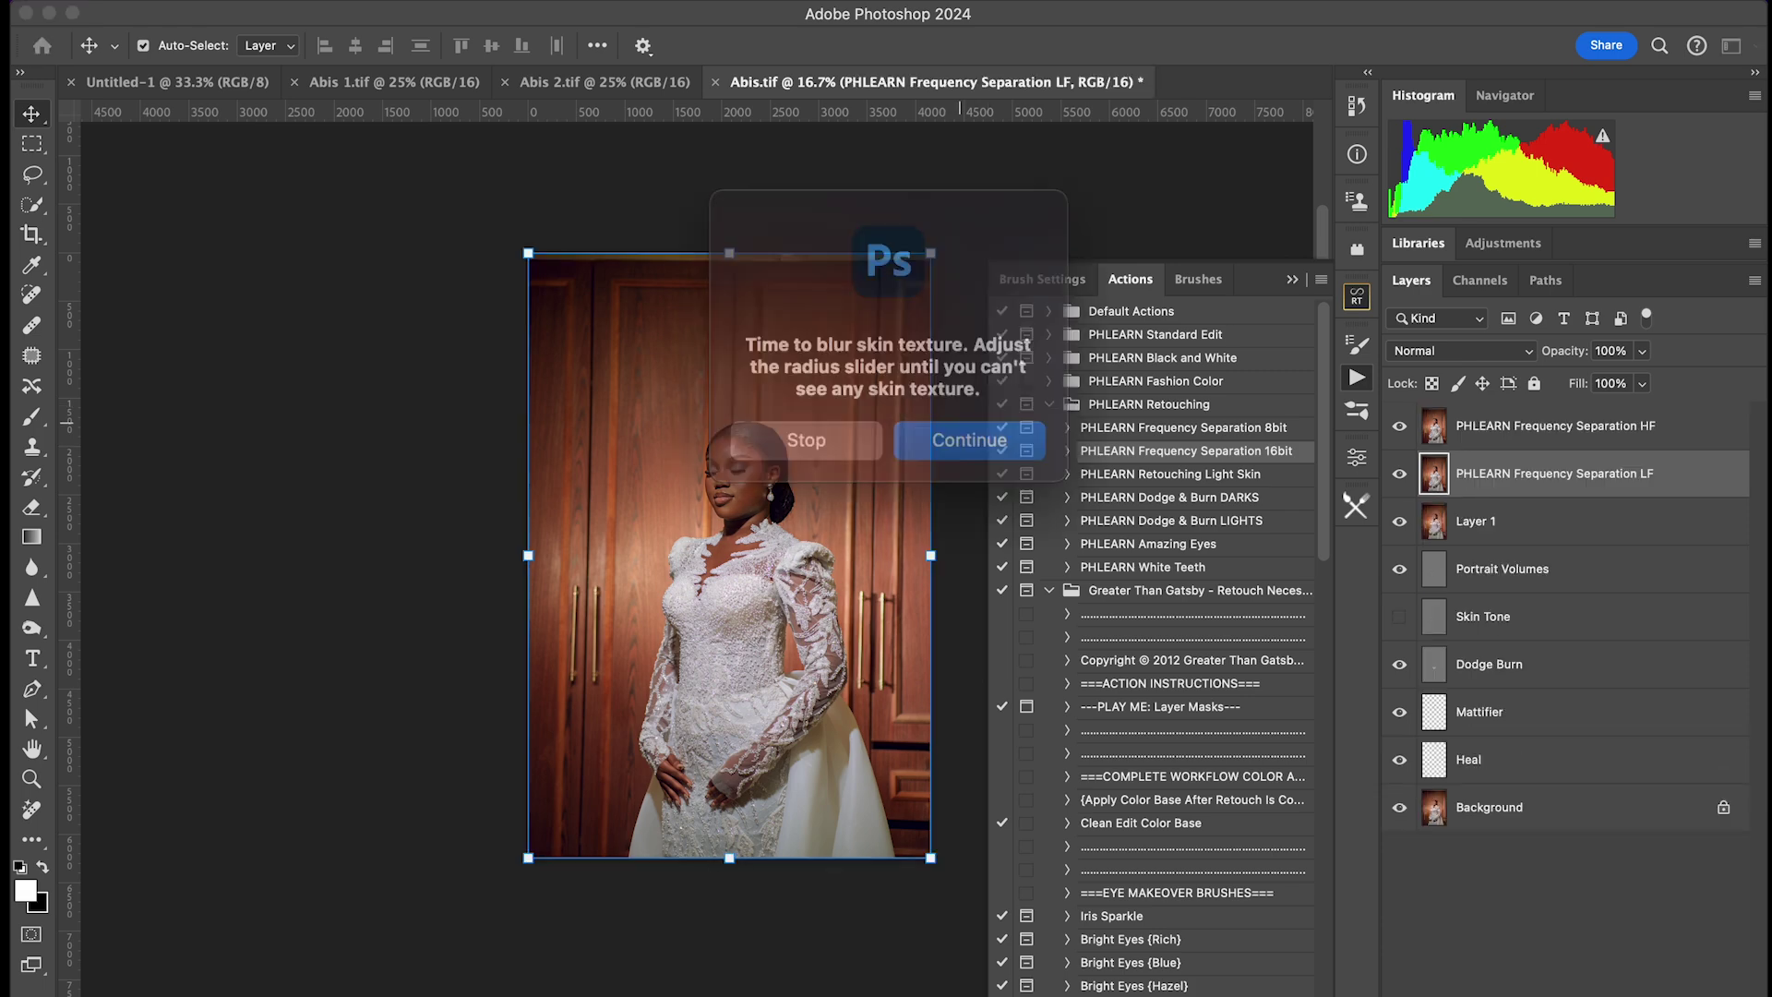
click(956, 423)
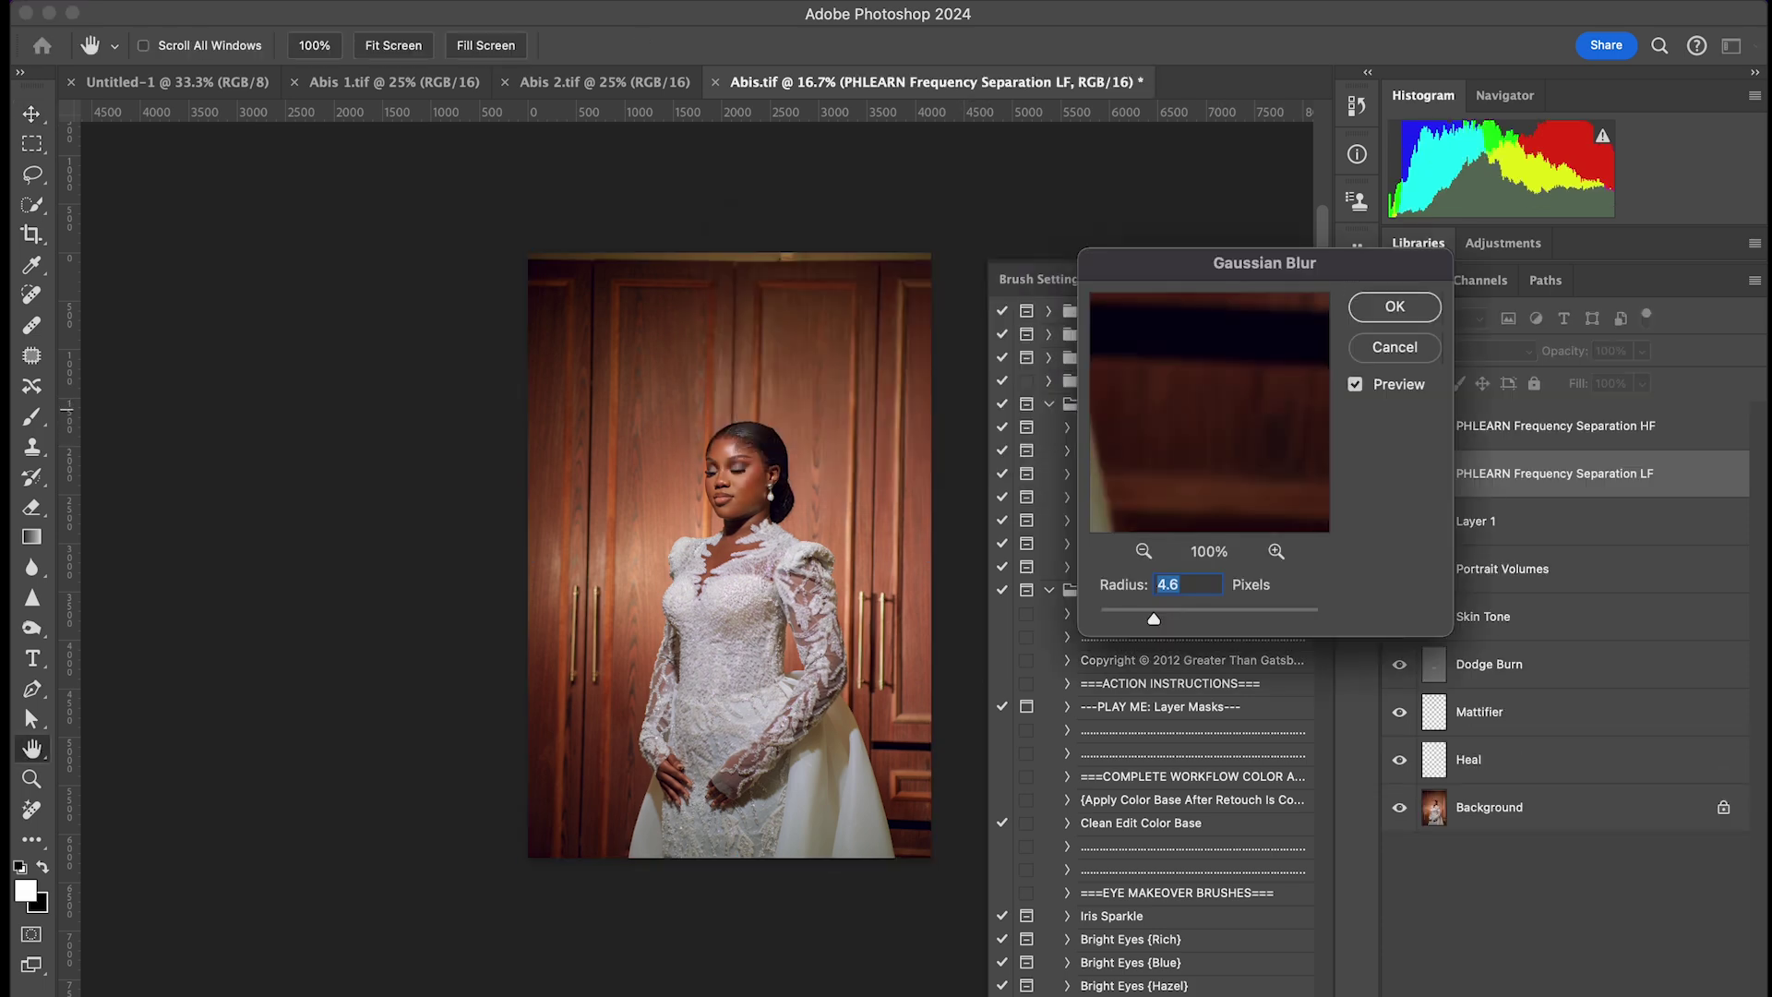
text(77)
key(Return)
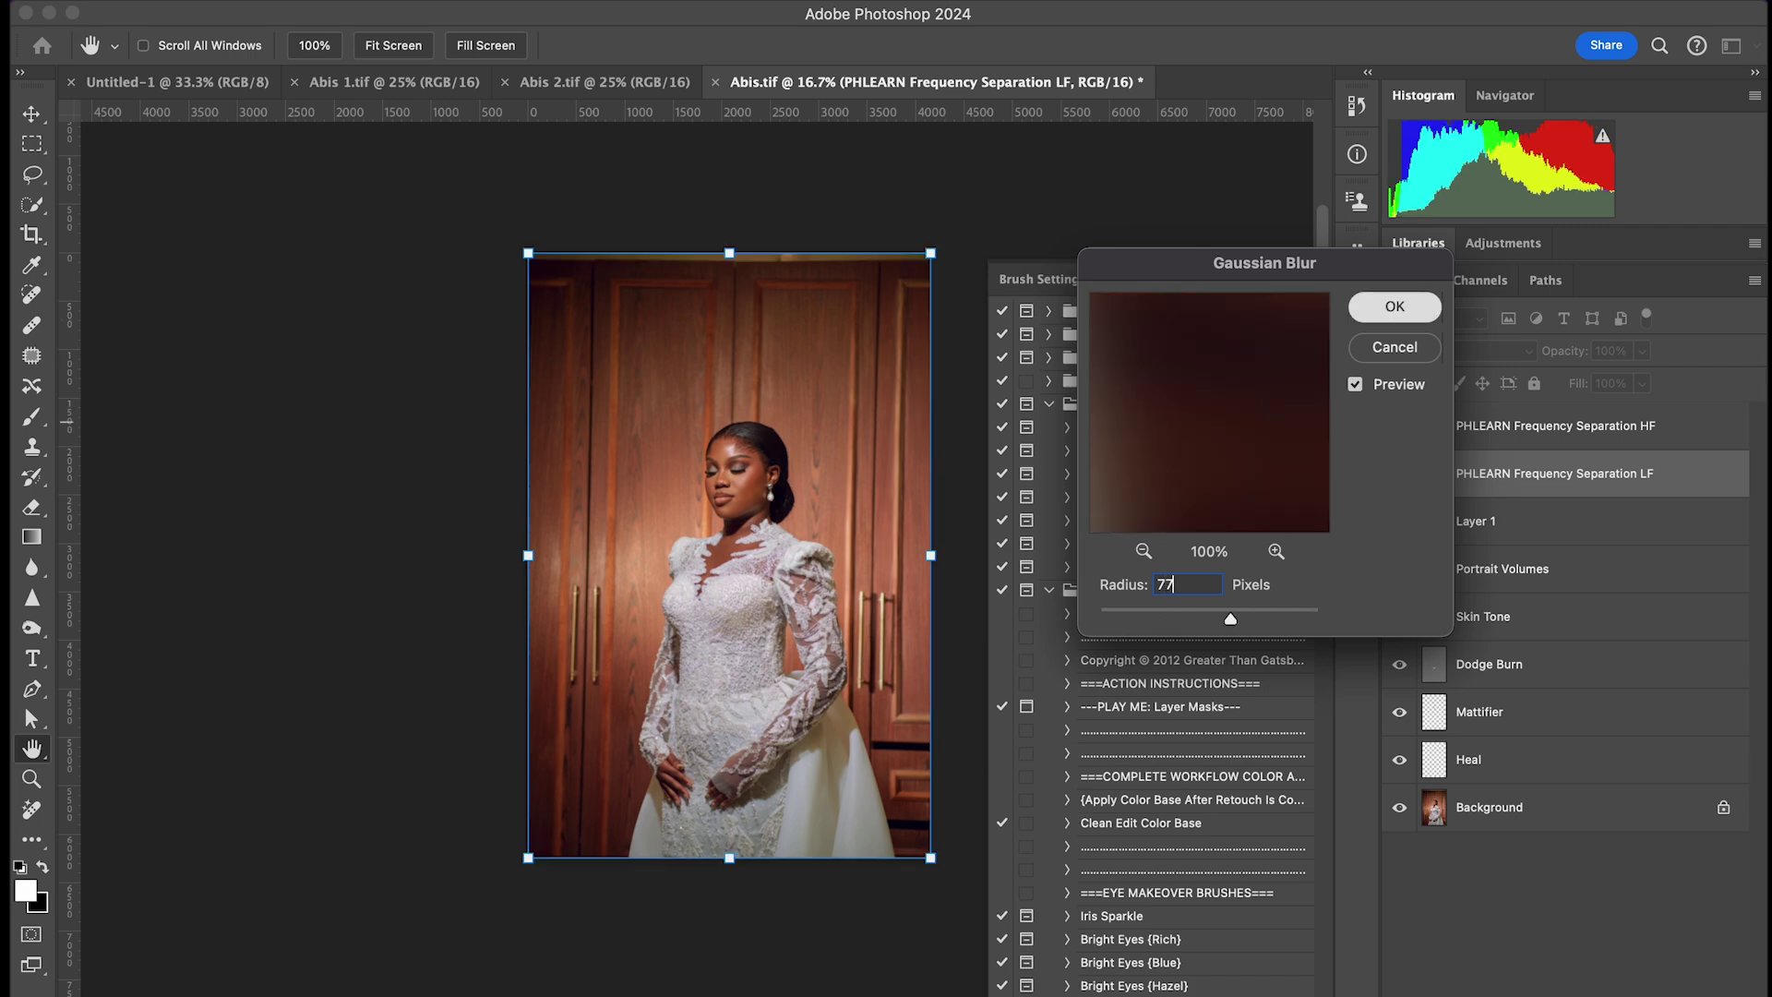
key(Return)
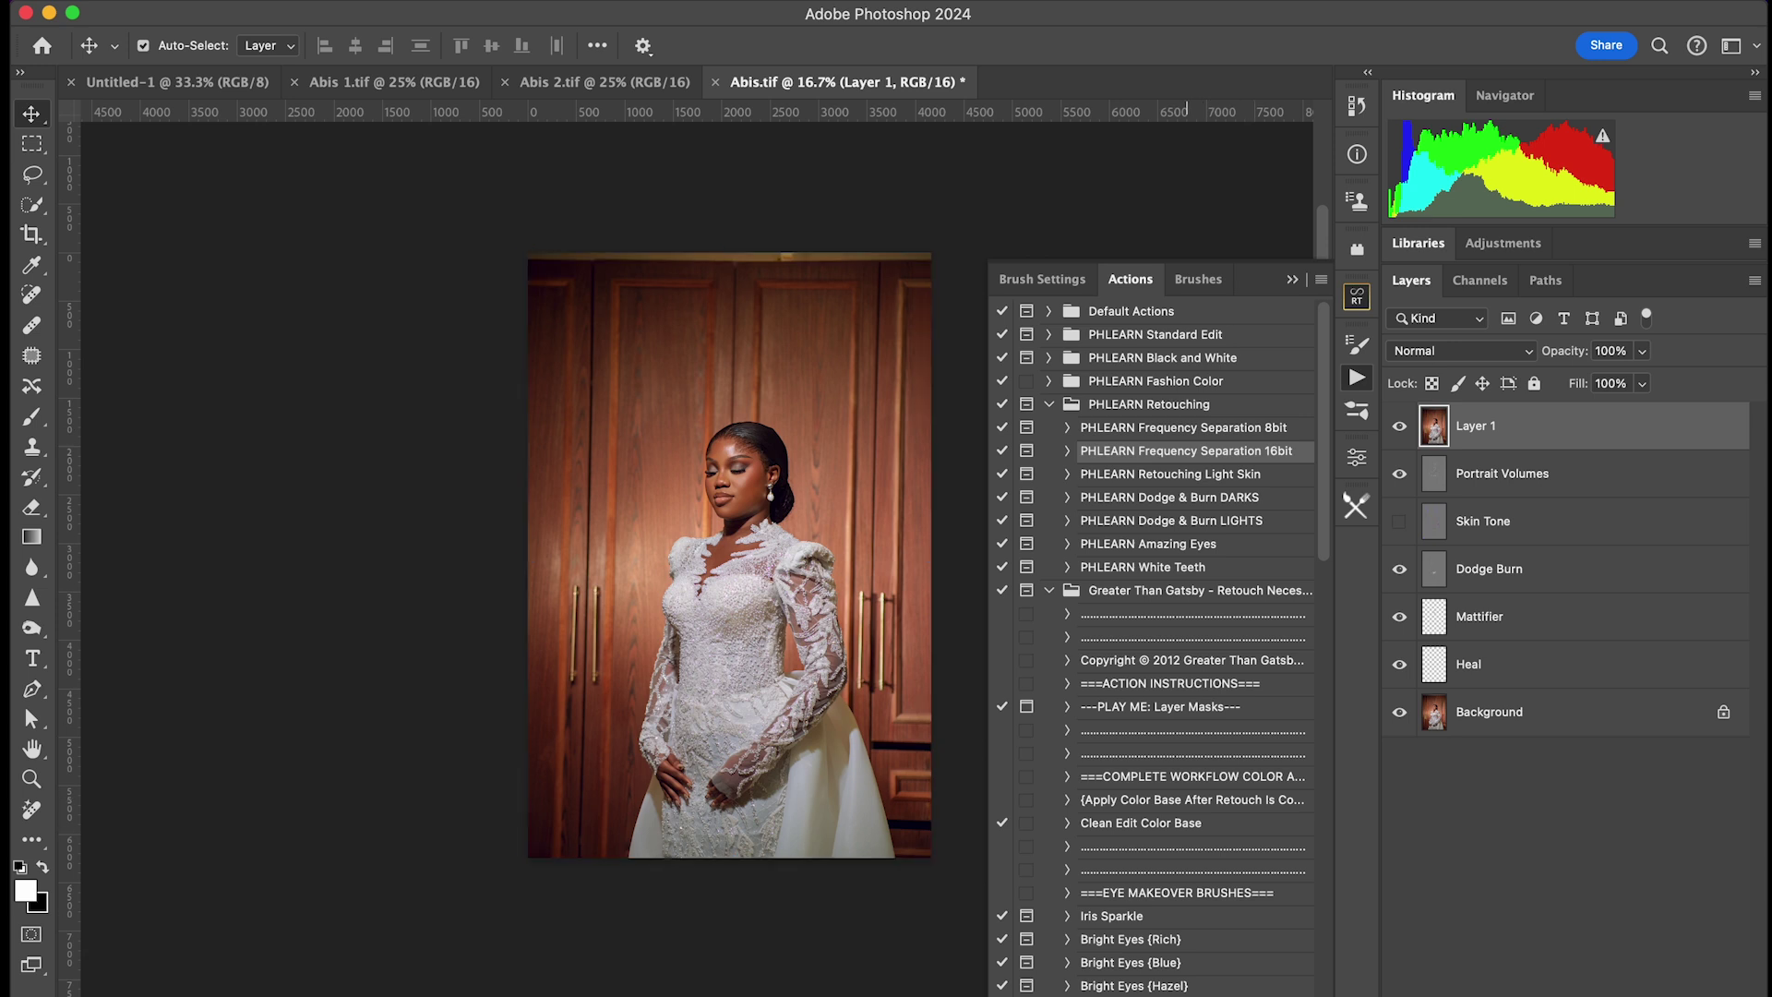
Run the PHLEARN Frequency Separation 16bit action on the merged layer with a Gaussian Blur radius of 7 pixels.
key(Return)
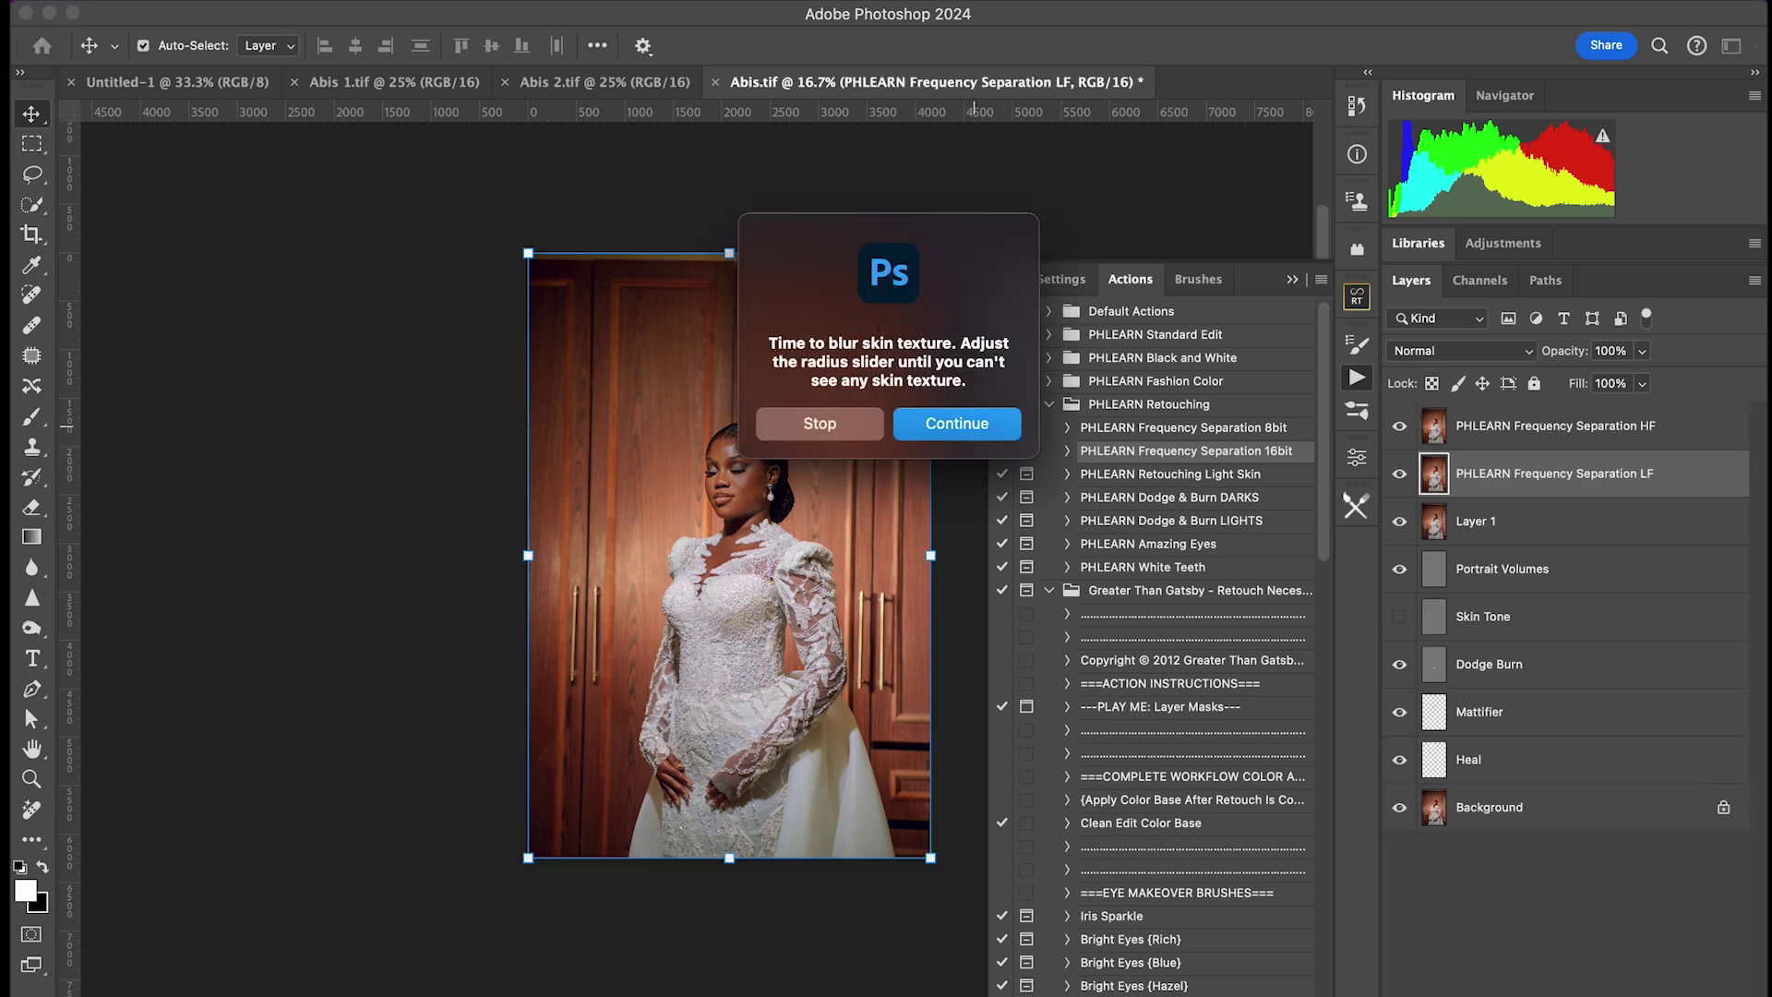
text(7)
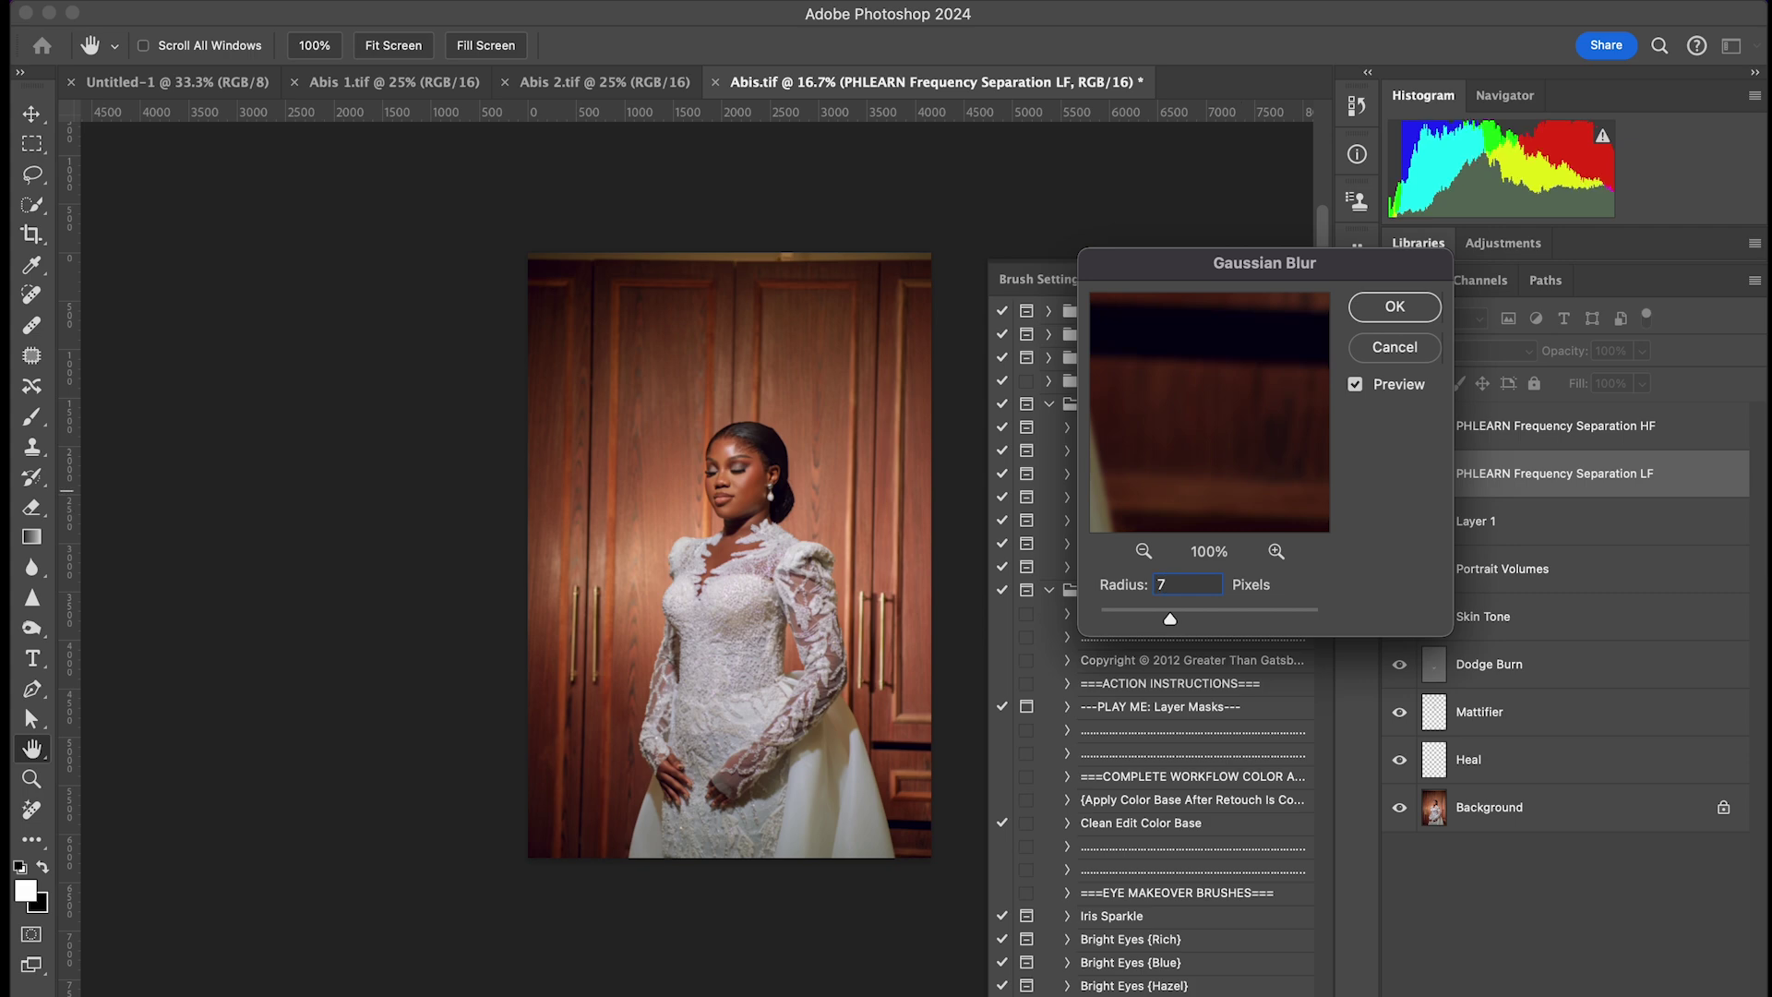
key(Return)
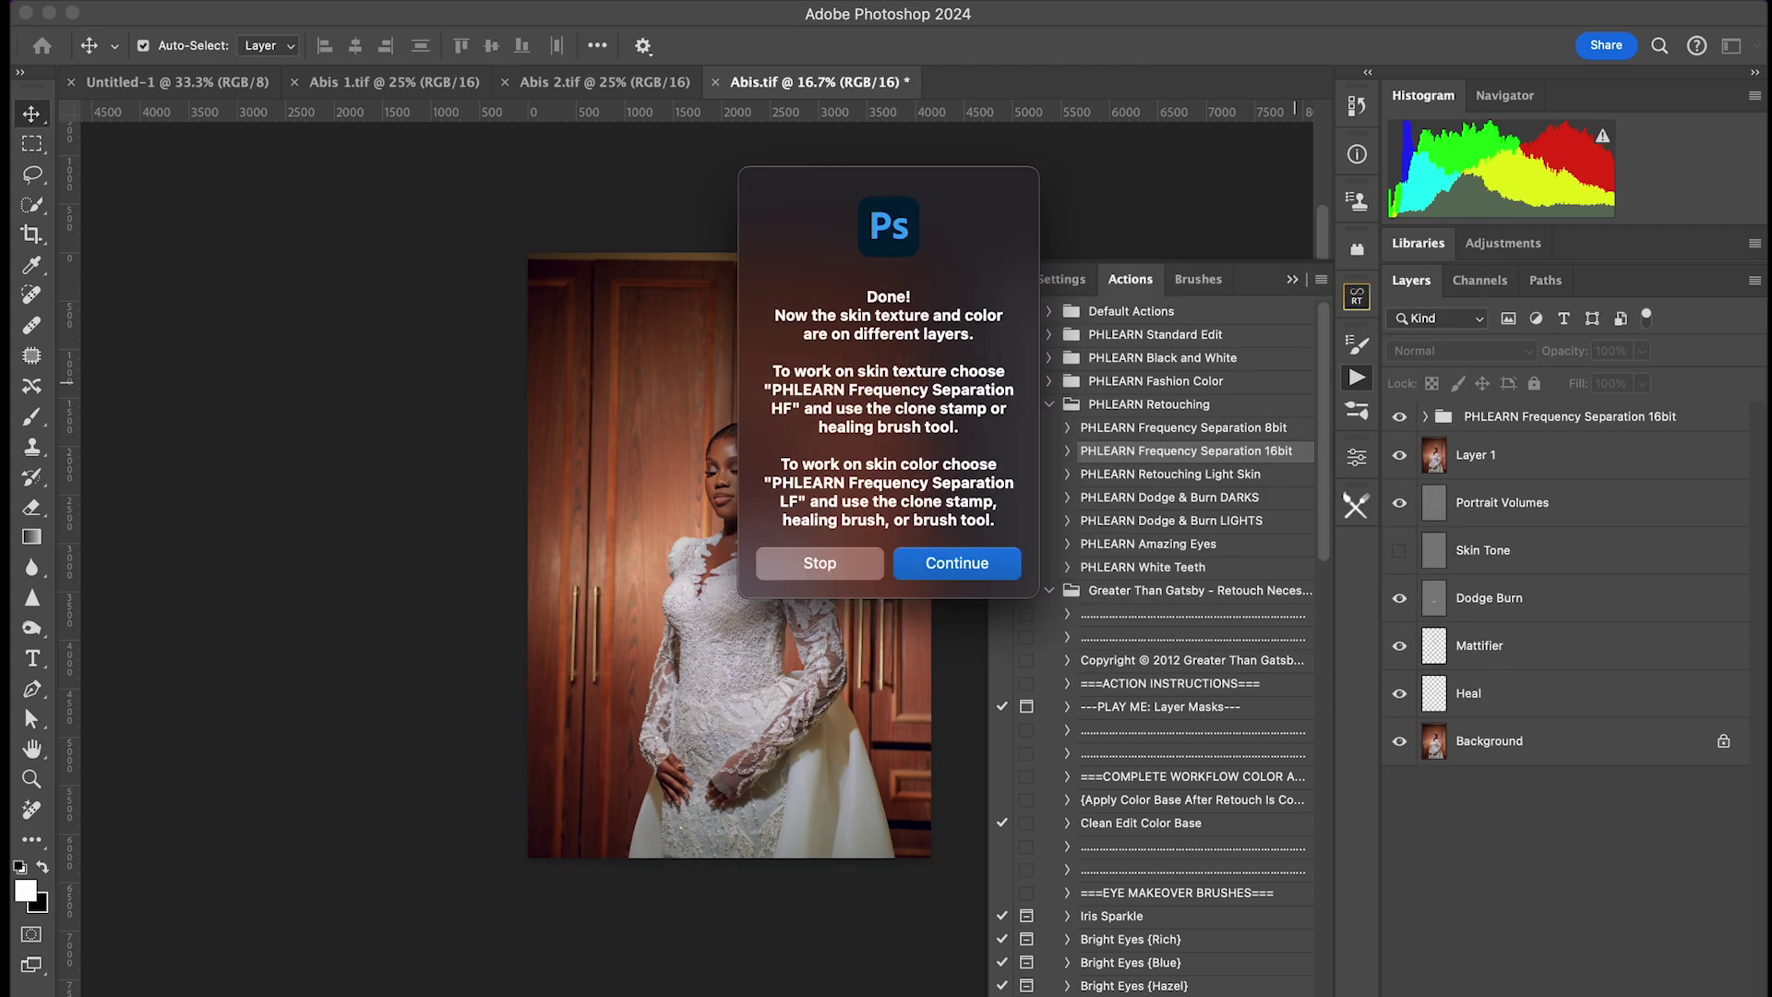
key(Return)
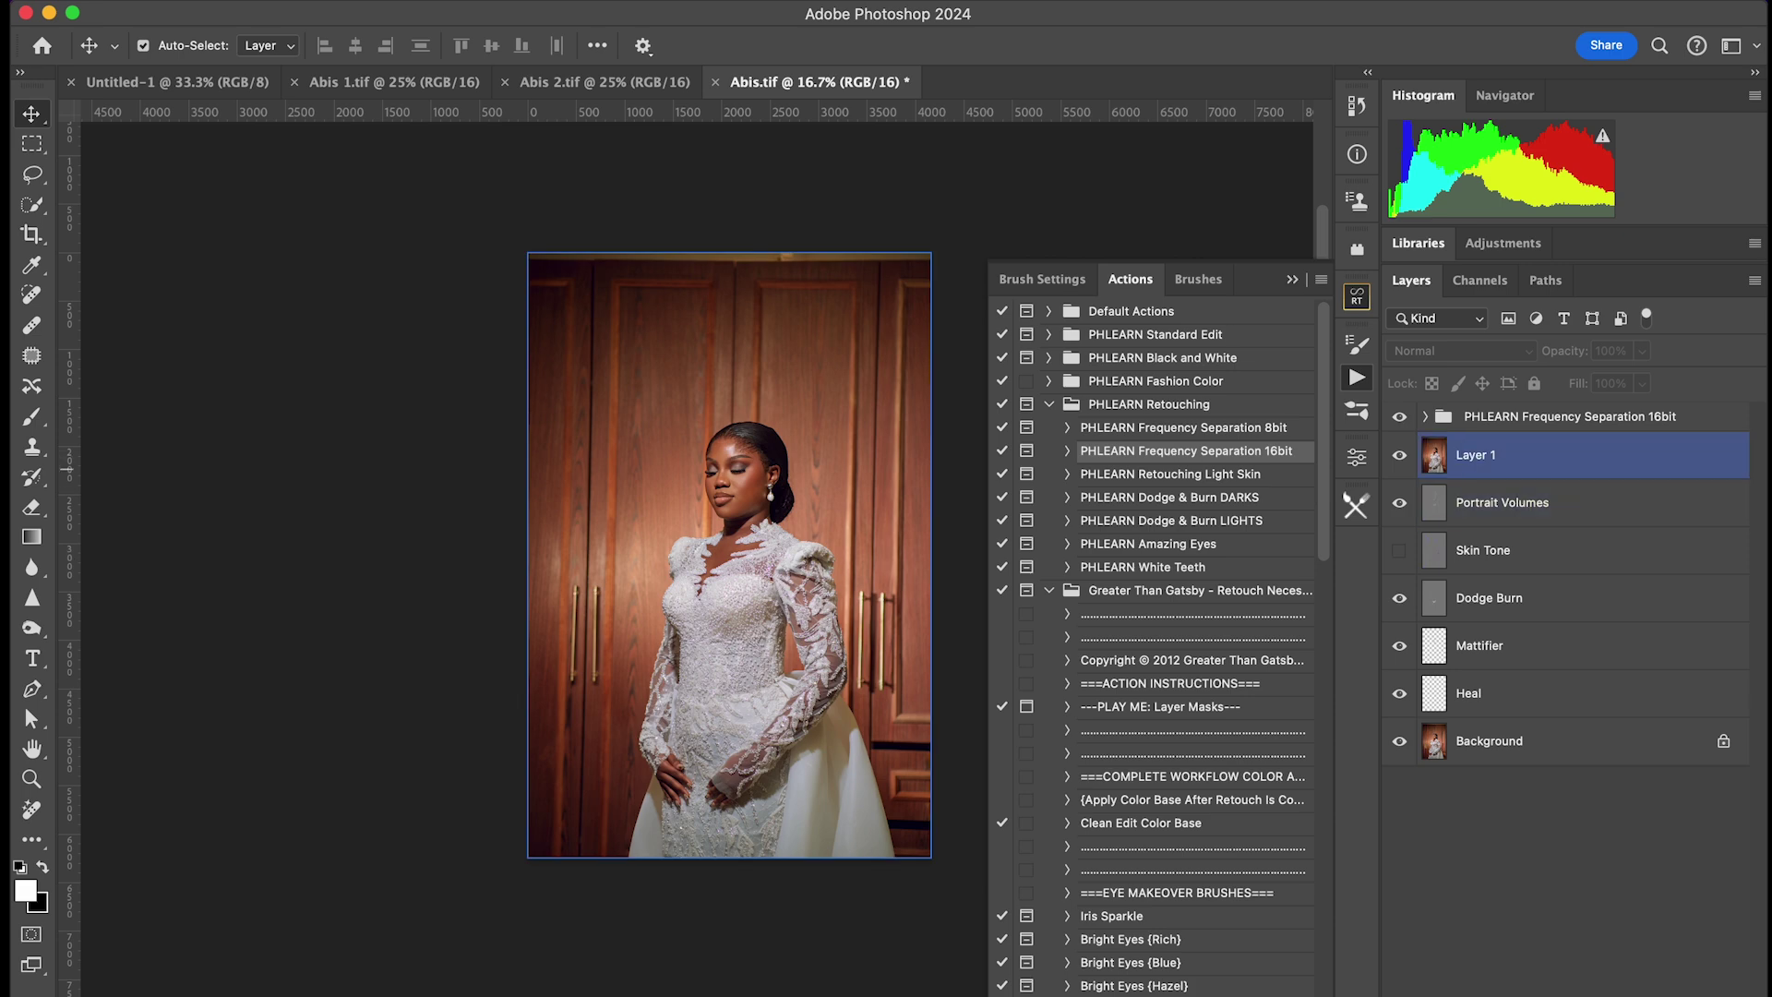
Select the PHLEARN Frequency Separation LF layer and prepare the Mixer Brush at size 150 over the bride's face.
key(super+equal)
key(super+equal)
key(super+equal)
key(super+equal)
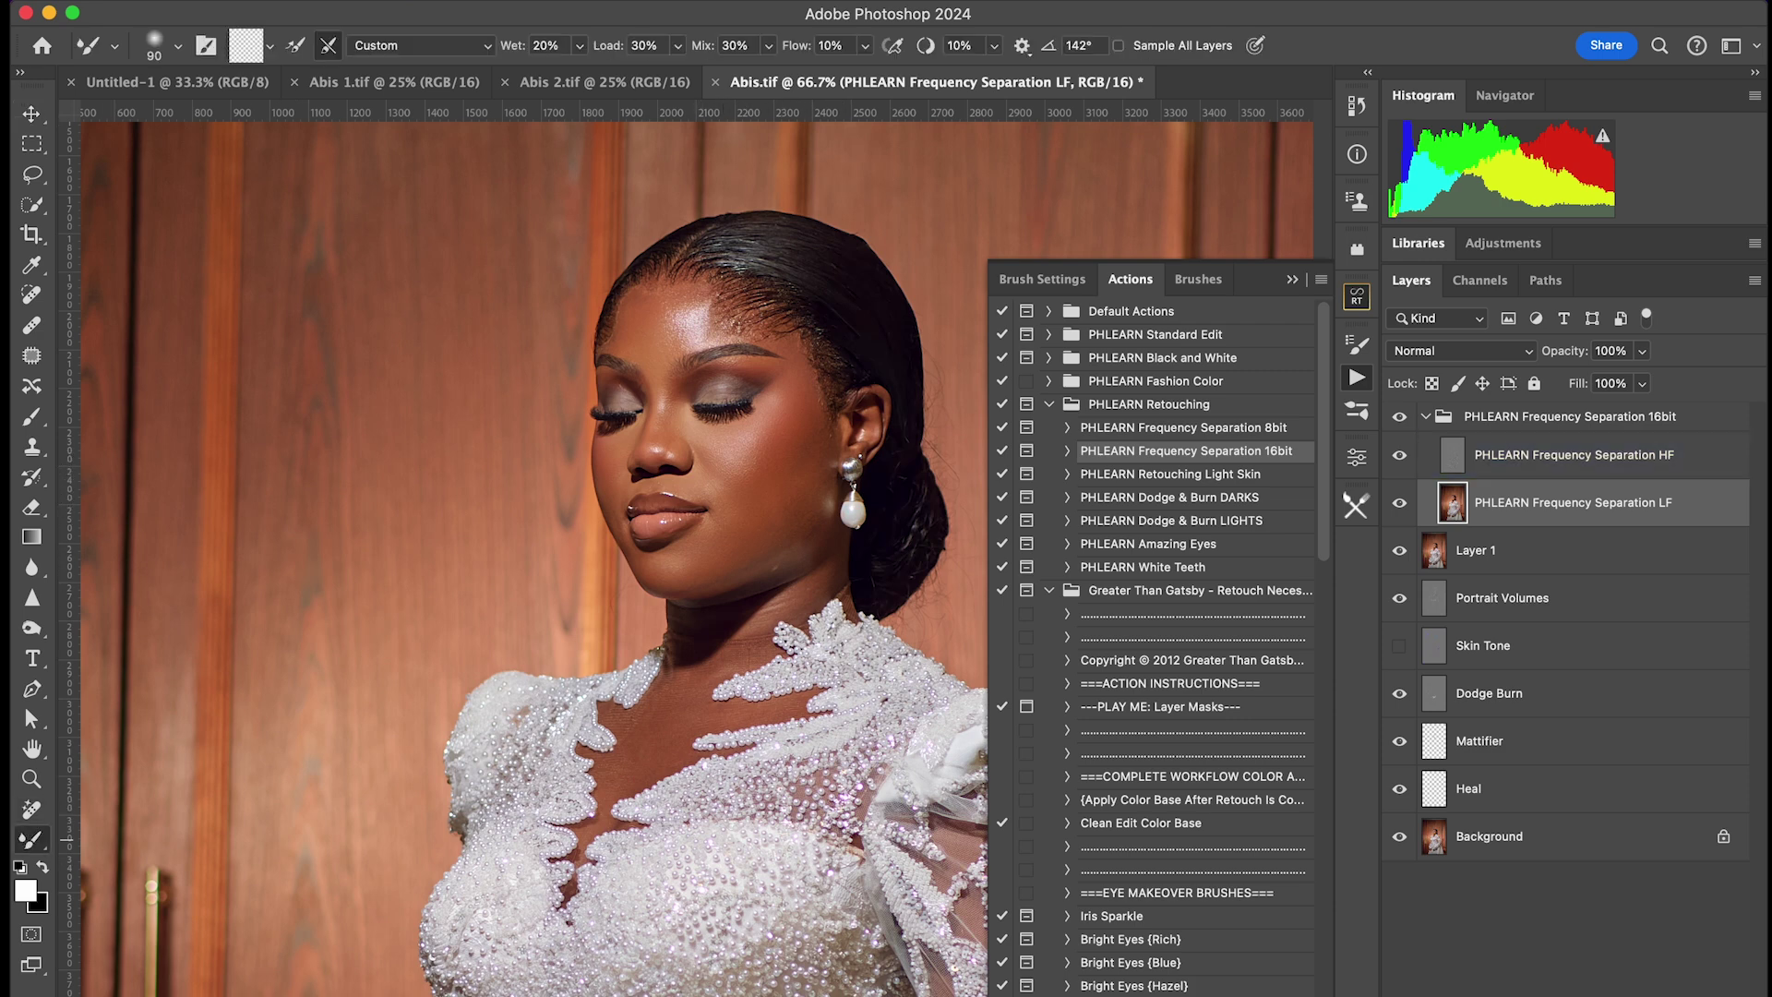
key(super+plus)
key(super+plus)
drag(850, 276, 741, 641)
key(super+minus)
key(super+plus)
key(super+minus)
key(bracketright)
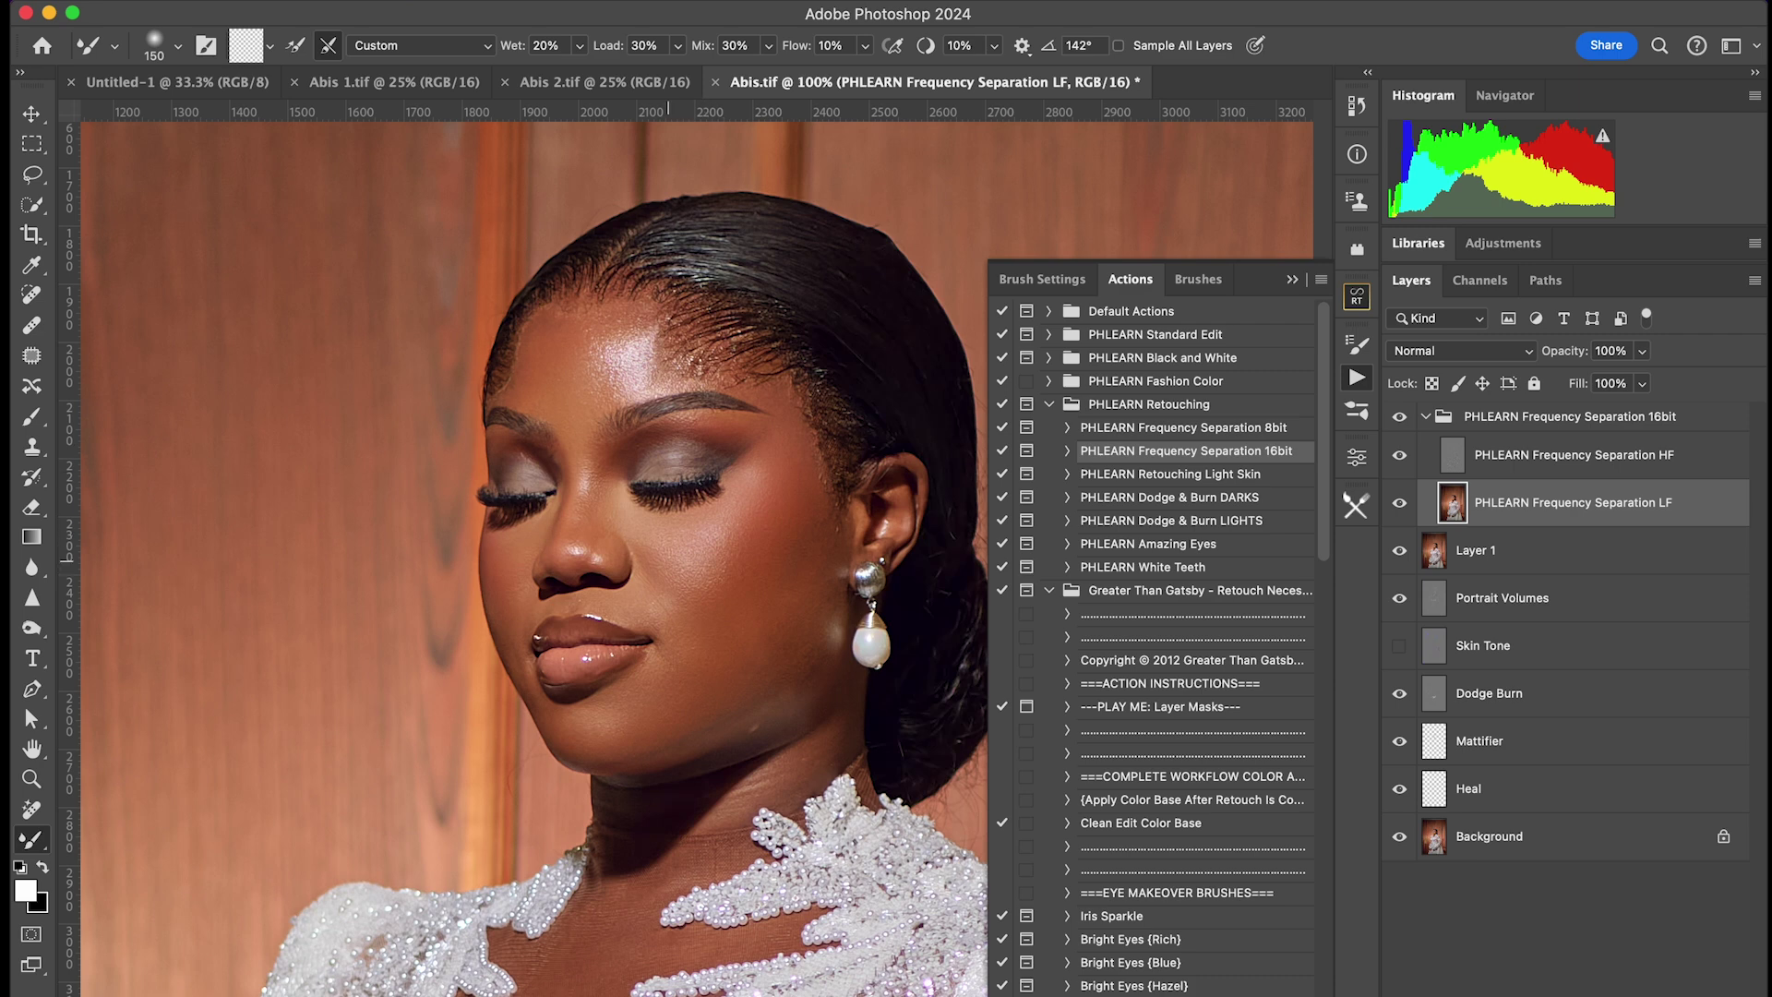
Reduce the Mixer Brush size to 125 and select the PHLEARN Frequency Separation HF layer.
key(bracketleft)
key(bracketleft)
key(bracketleft)
key(bracketleft)
key(bracketleft)
key(bracketleft)
key(bracketleft)
key(super+minus)
key(alt+bracketright)
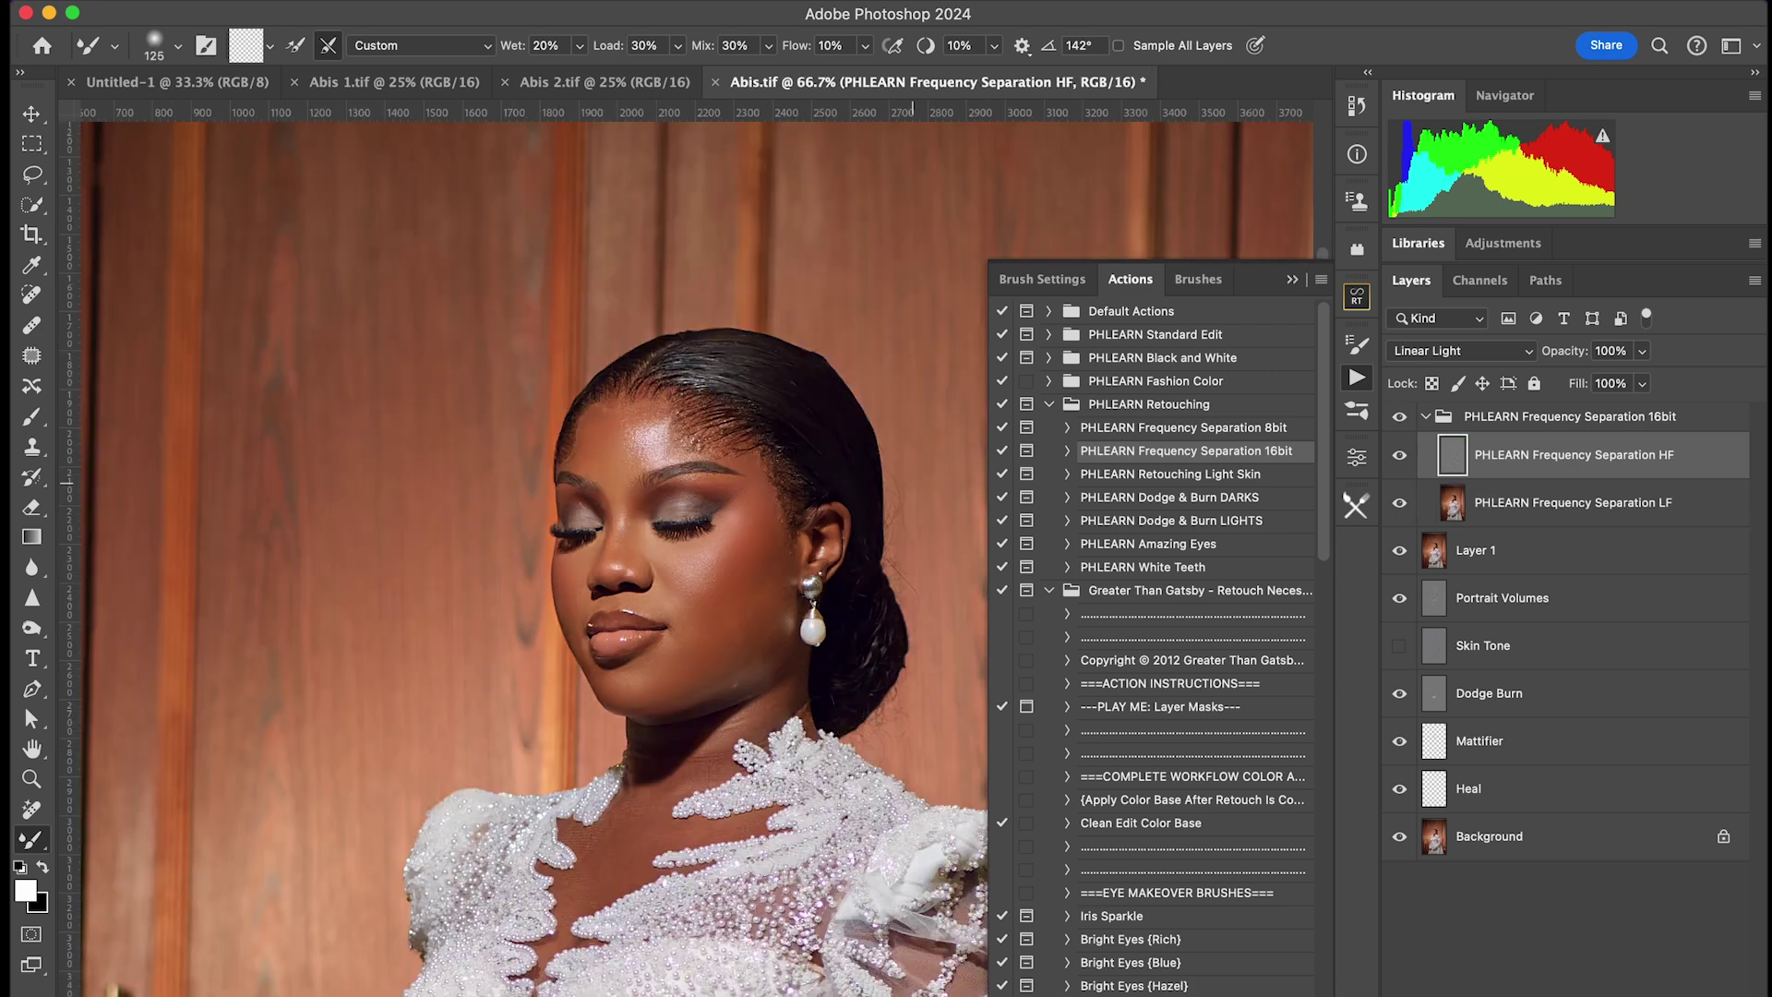
Prepare the Clone Stamp at brush size 60 over the bride's face on the PHLEARN Frequency Separation HF layer.
key(s)
key(super+equal)
key(super+equal)
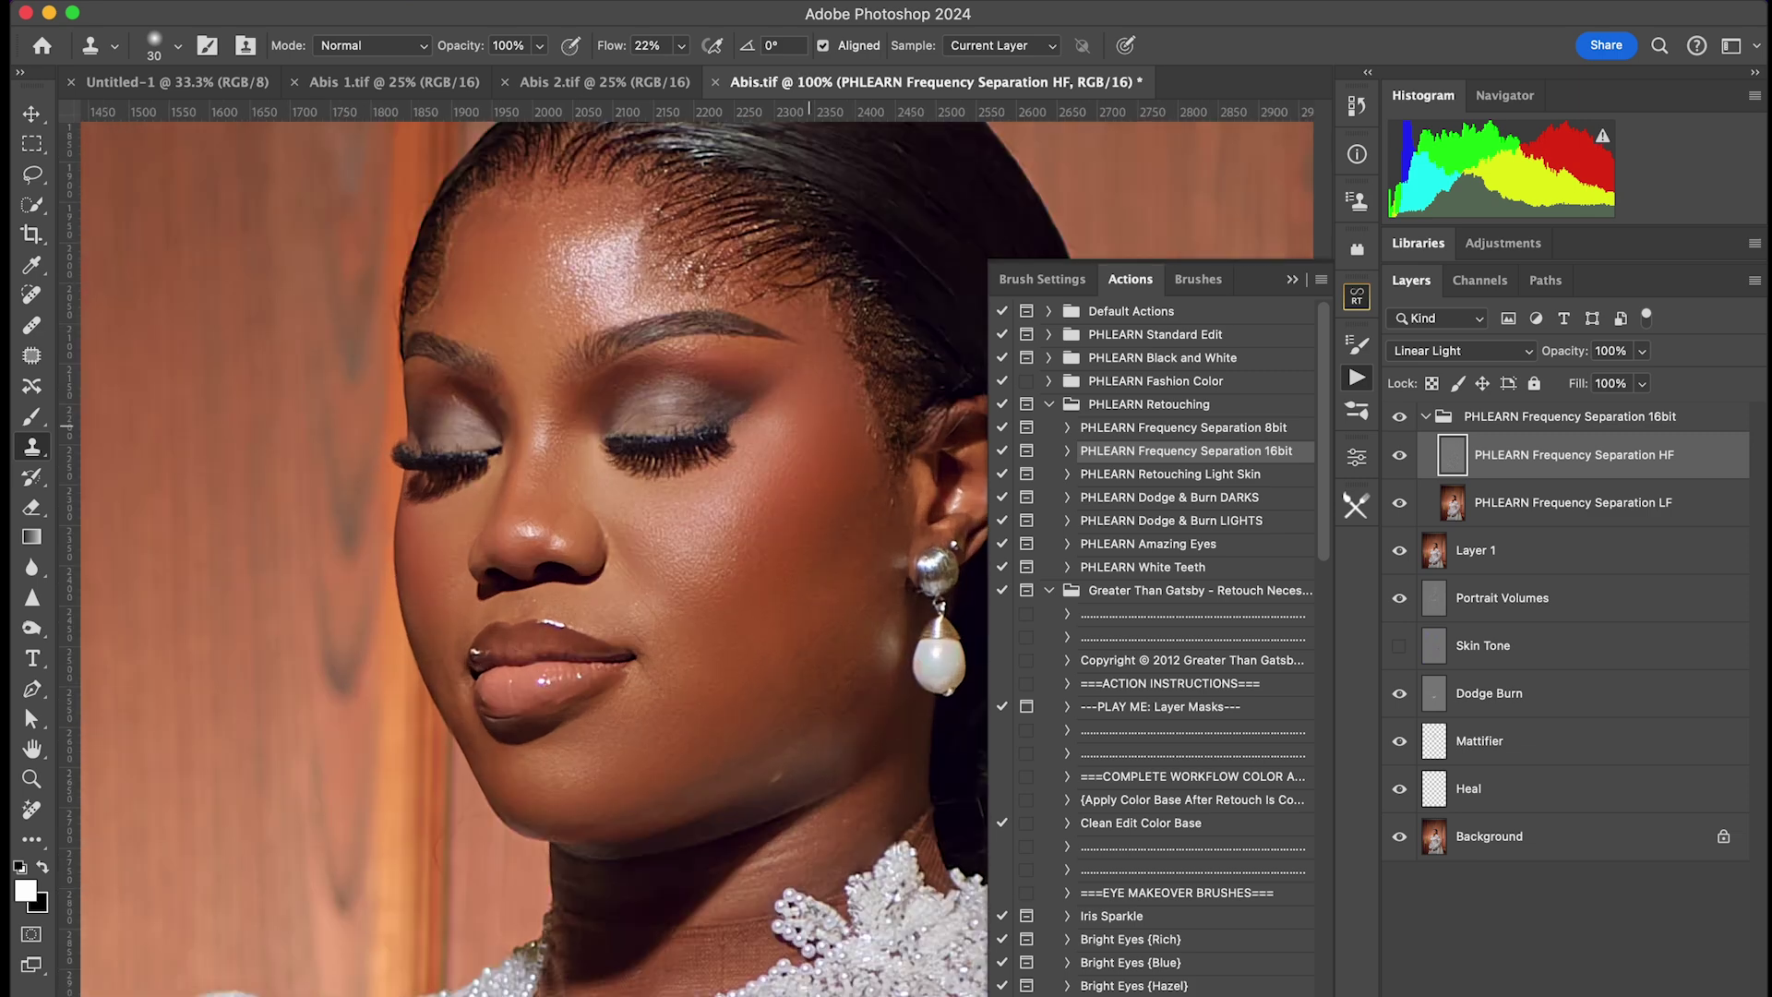
key(bracketright)
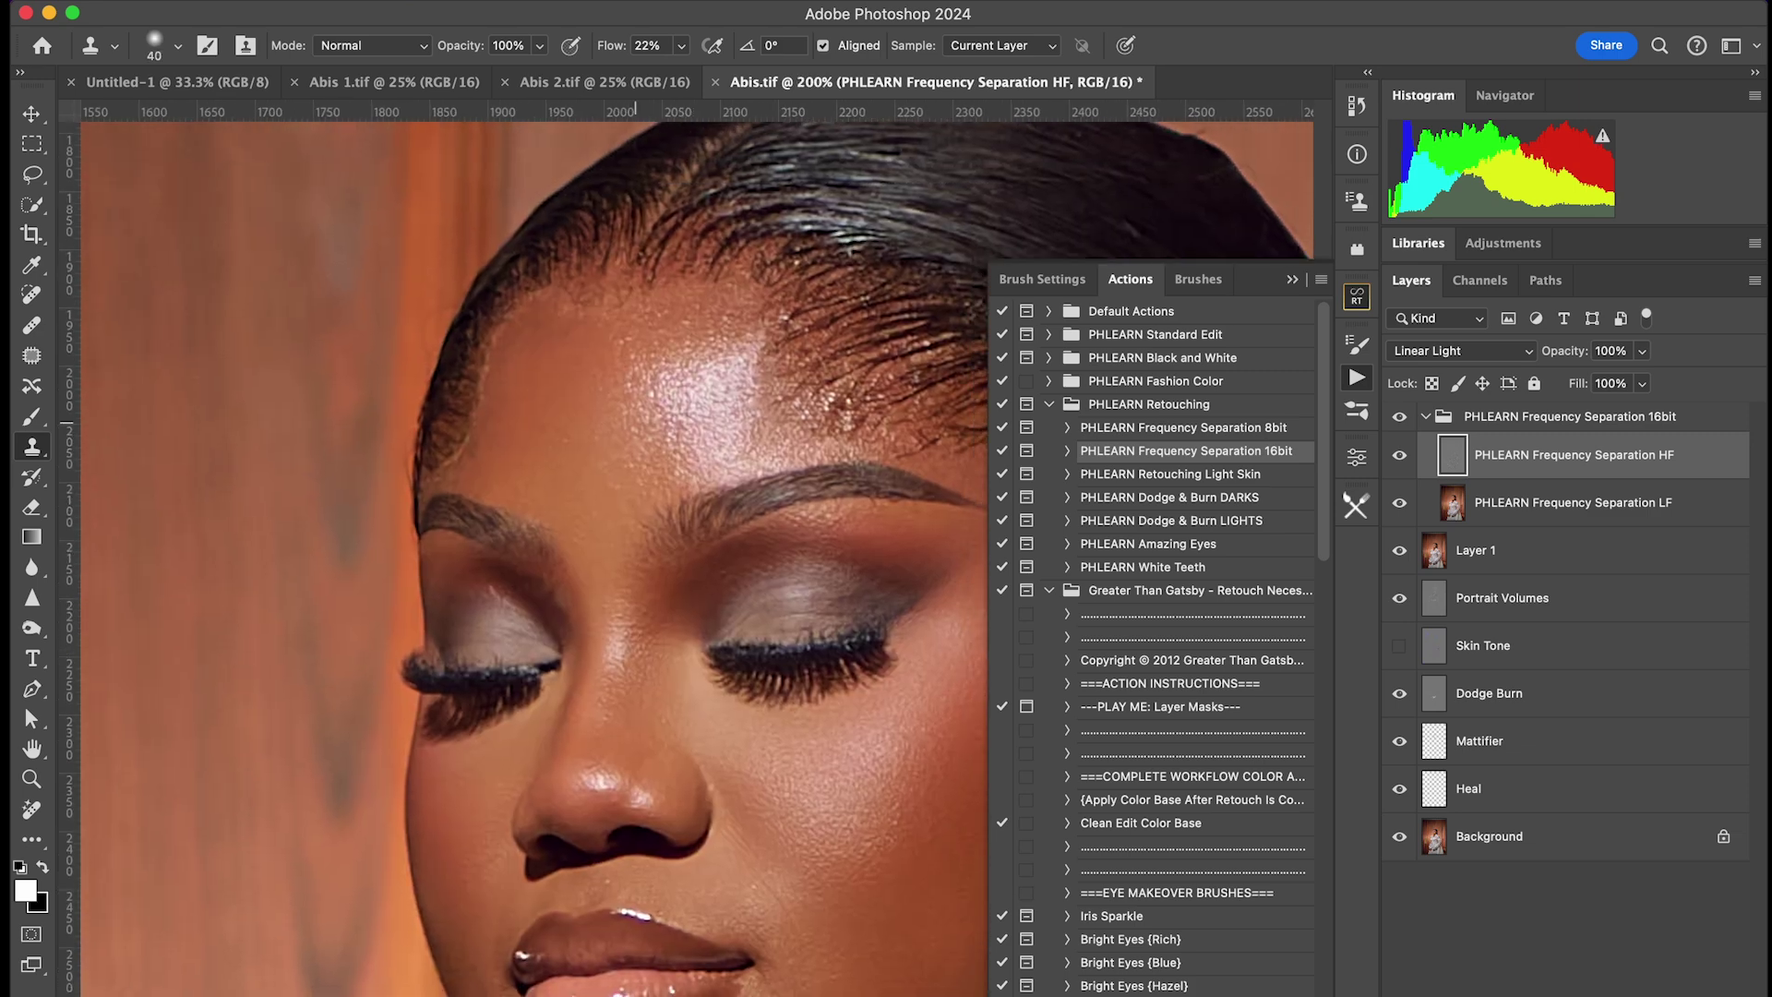
key(bracketleft)
scroll(784, 387, right, 3)
scroll(784, 387, down, 2)
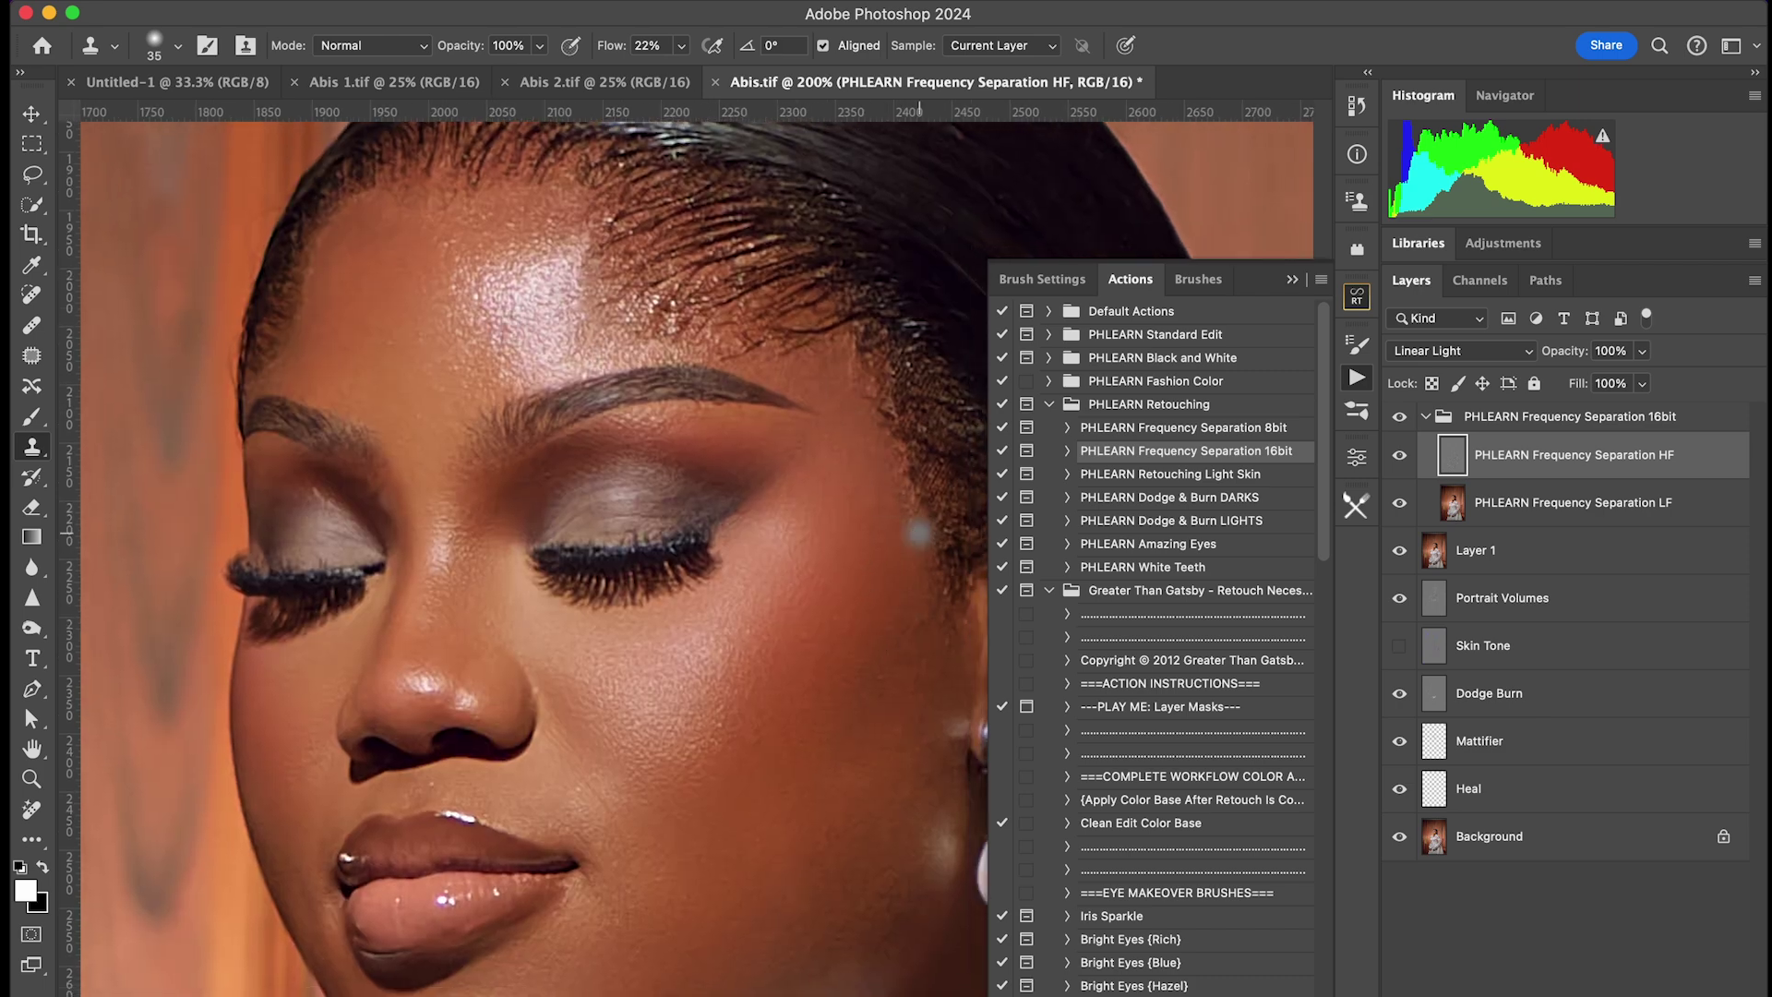
key(bracketright)
key(bracketright)
key(bracketright)
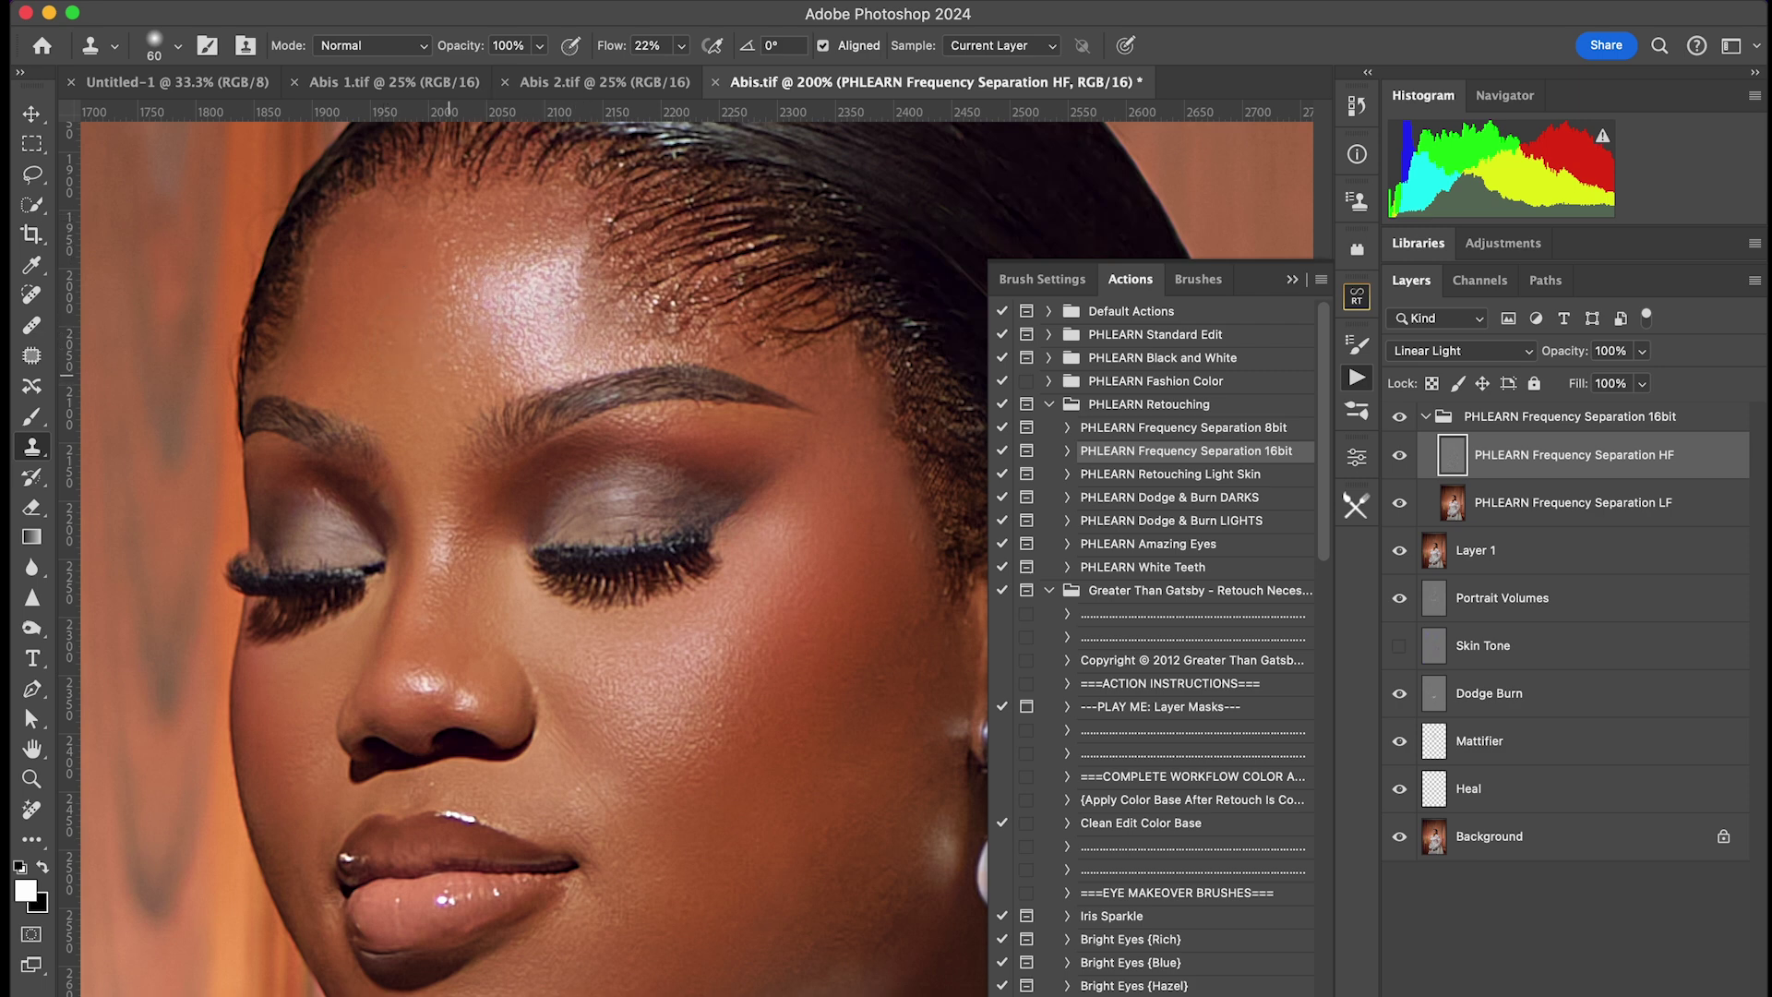
Select the PHLEARN Frequency Separation LF layer and set the Mixer Brush size to 90 for the bride's skin.
key(alt+bracketleft)
key(b)
key(shift+b)
key(super+minus)
key(super+minus)
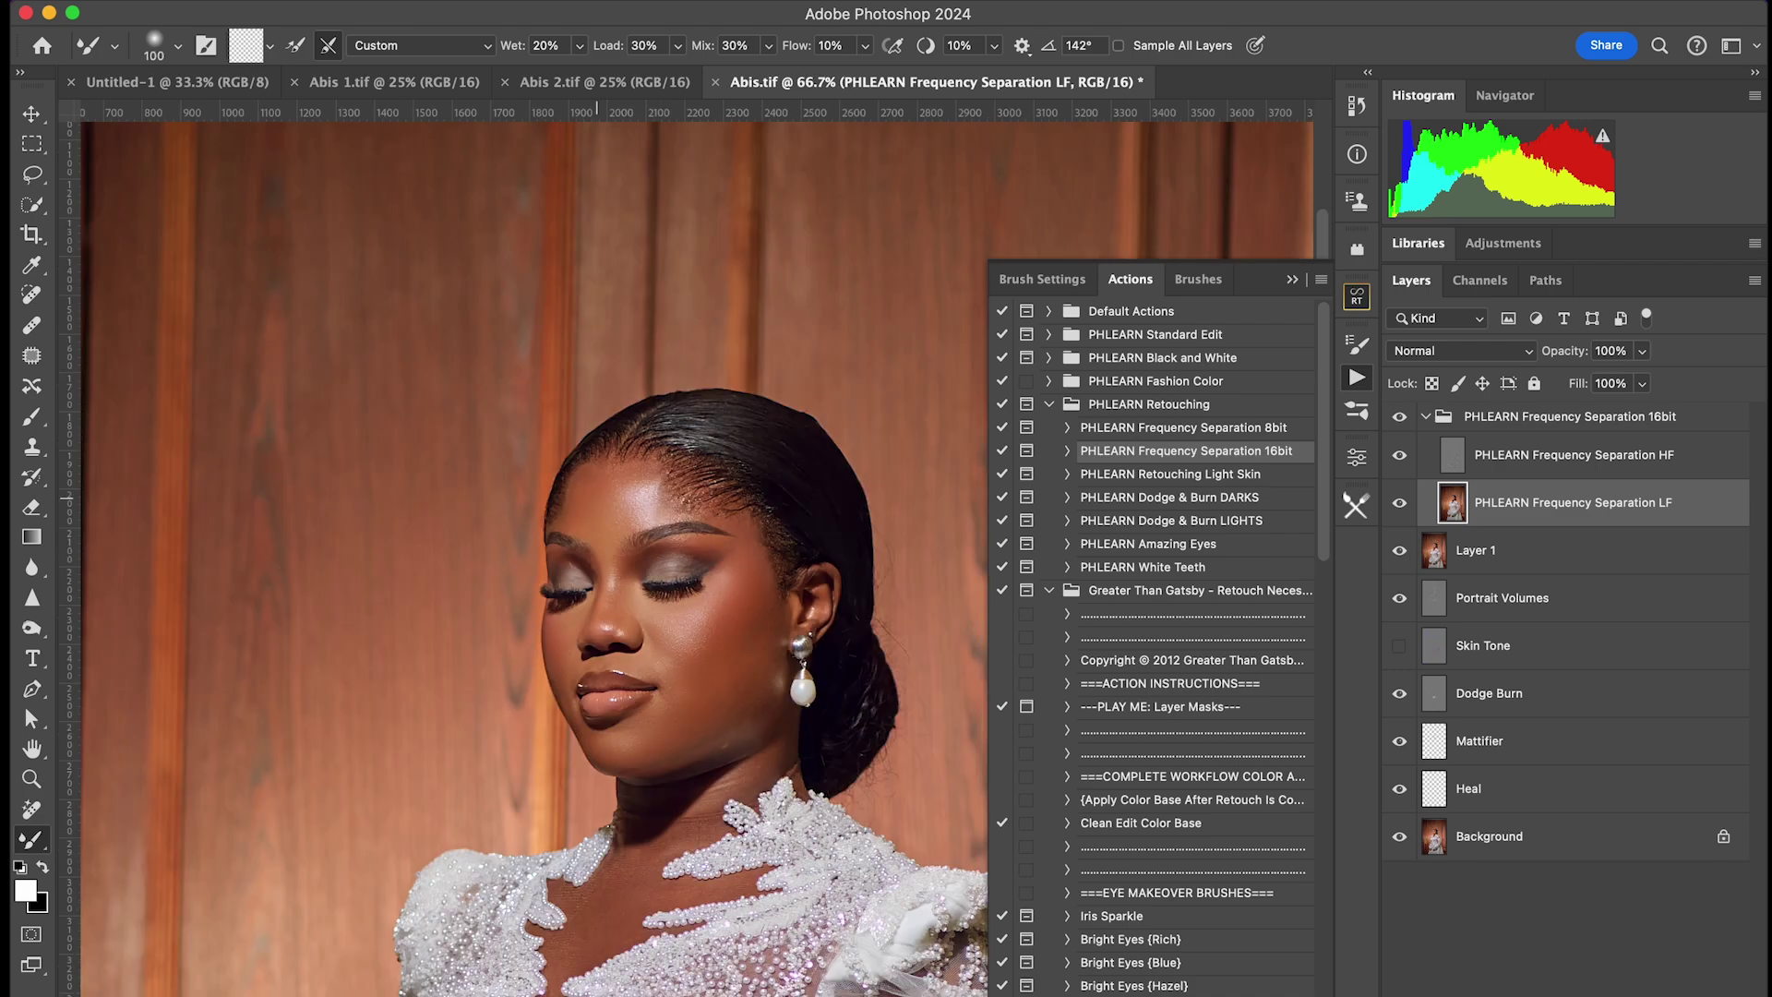
key(bracketleft)
key(bracketleft)
key(bracketleft)
Examine the skin retouching up close and in full view, comparing it with the frequency separation group's visibility.
key(super+minus)
key(super+minus)
key(super+minus)
key(super+equal)
key(super+equal)
key(super+equal)
key(super+equal)
click(1399, 416)
key(super+minus)
key(super+minus)
key(super+minus)
key(super+minus)
key(super+minus)
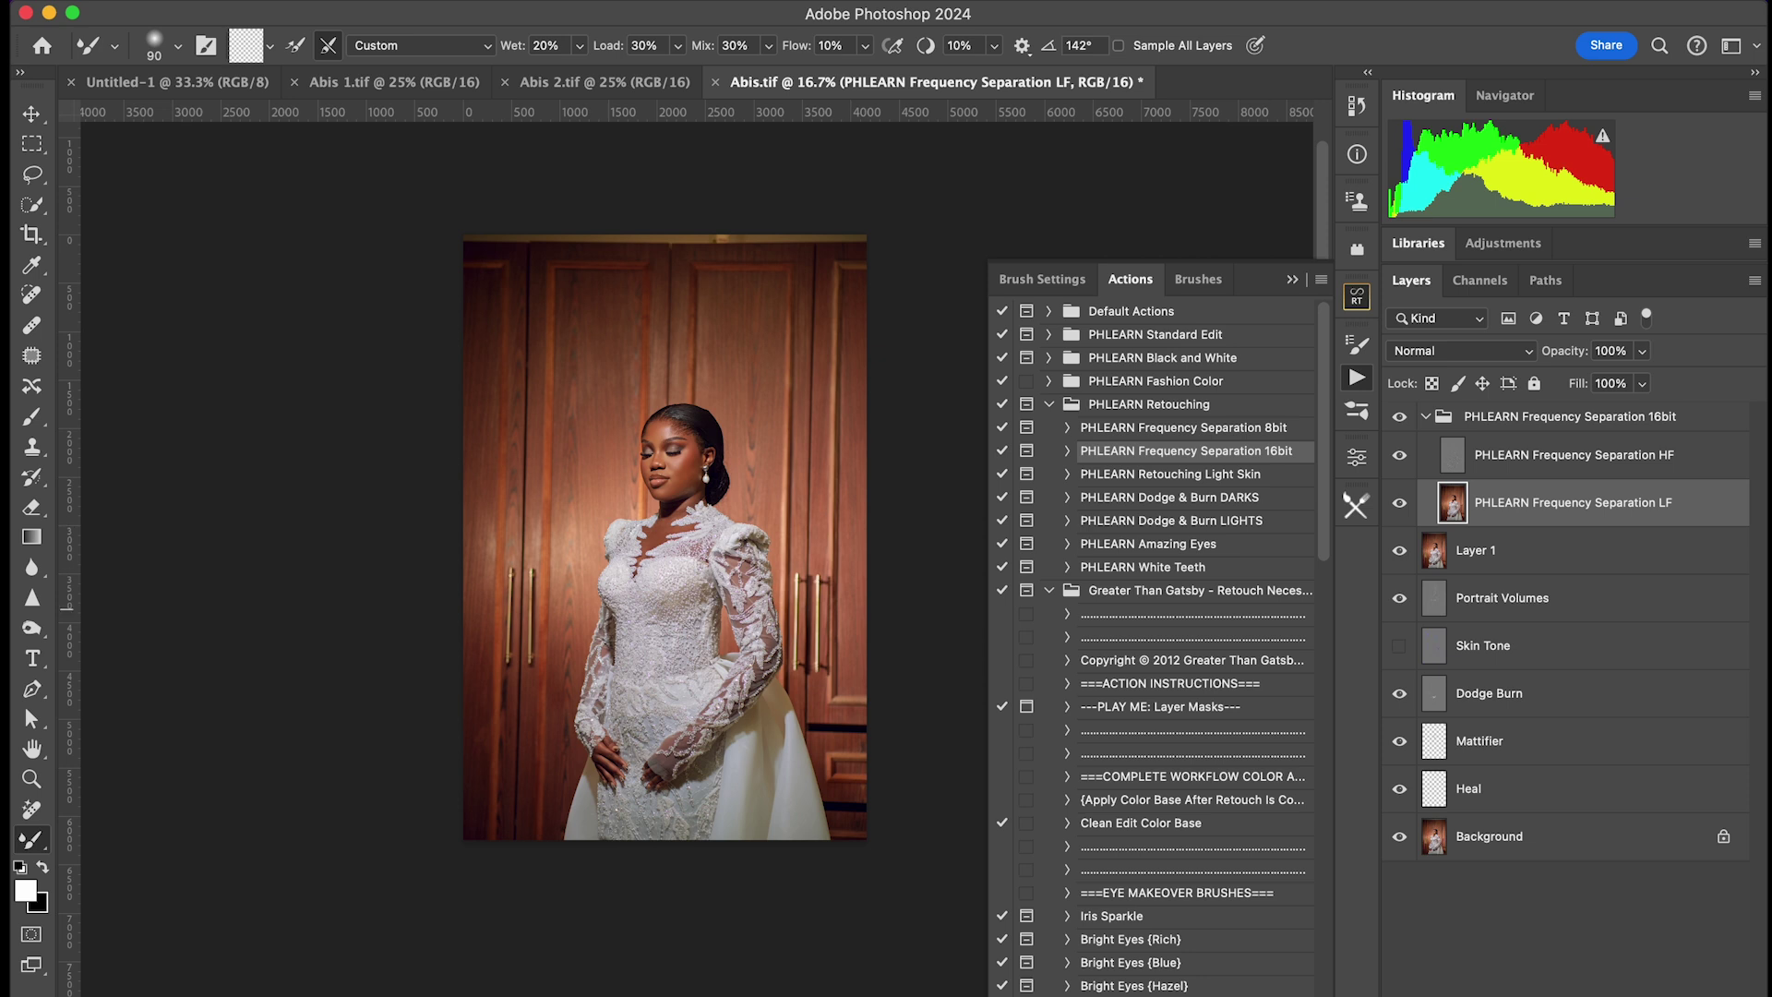
Collapse the PHLEARN Frequency Separation 16bit group and add a Color Balance adjustment layer above it.
click(1425, 416)
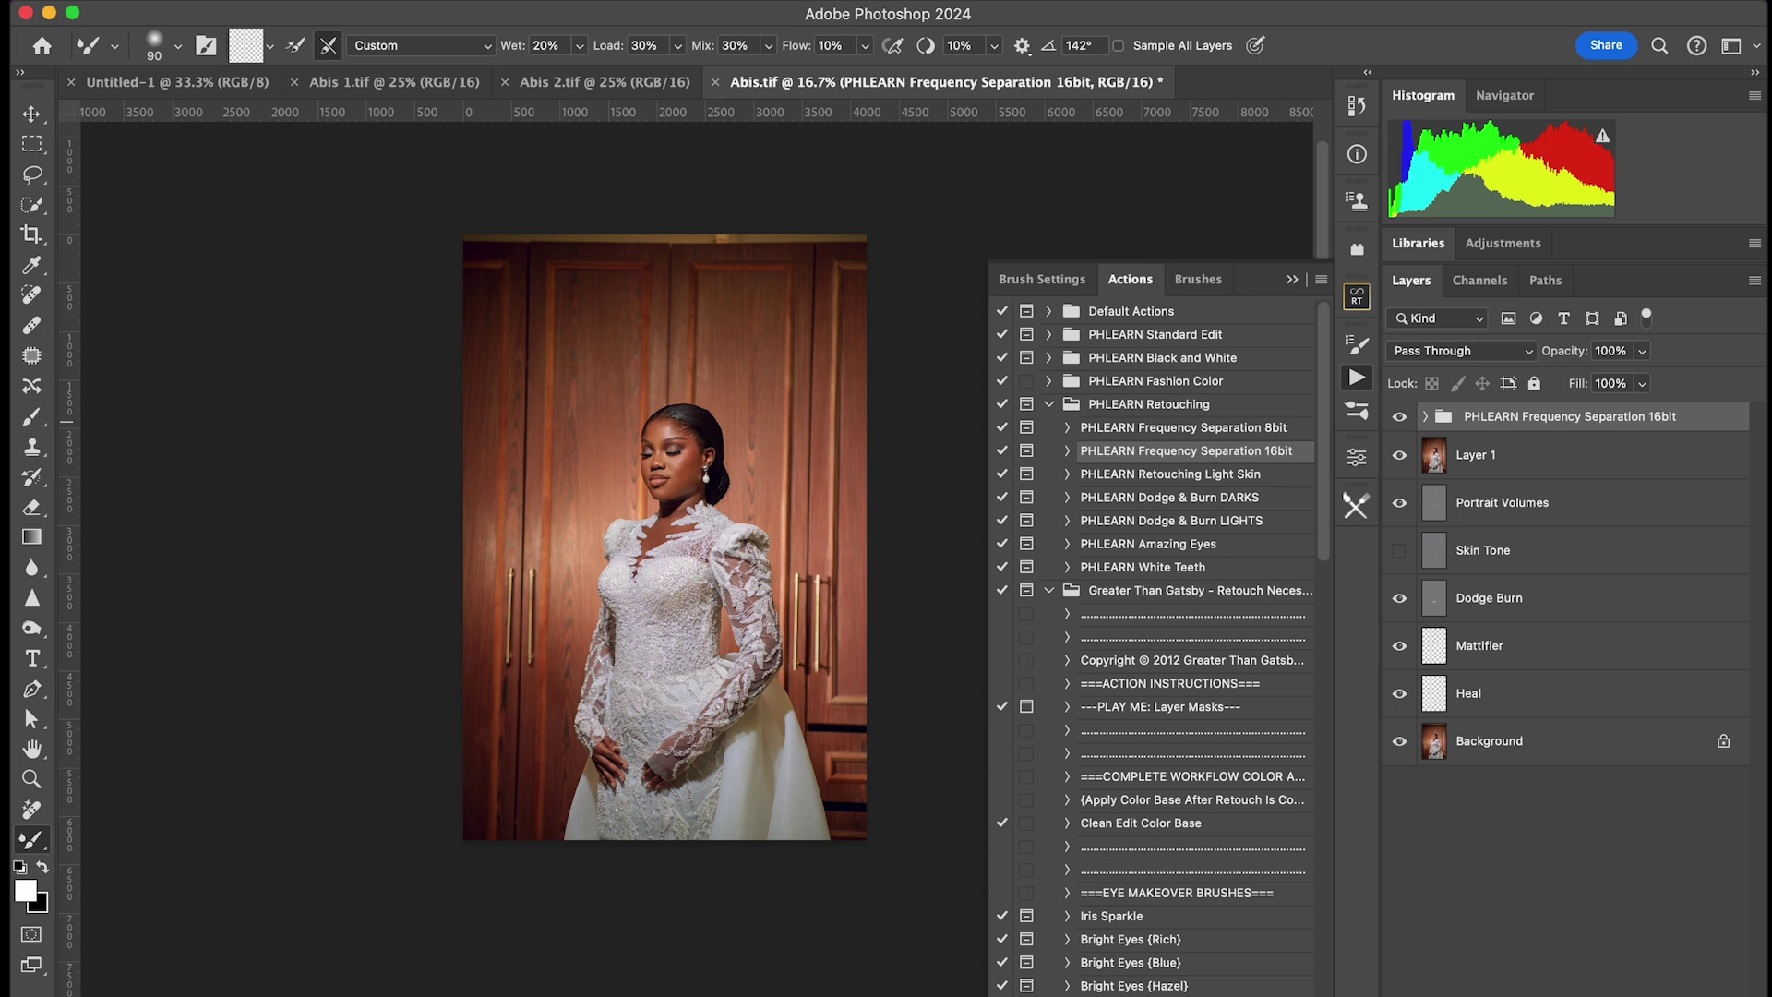
click(1604, 993)
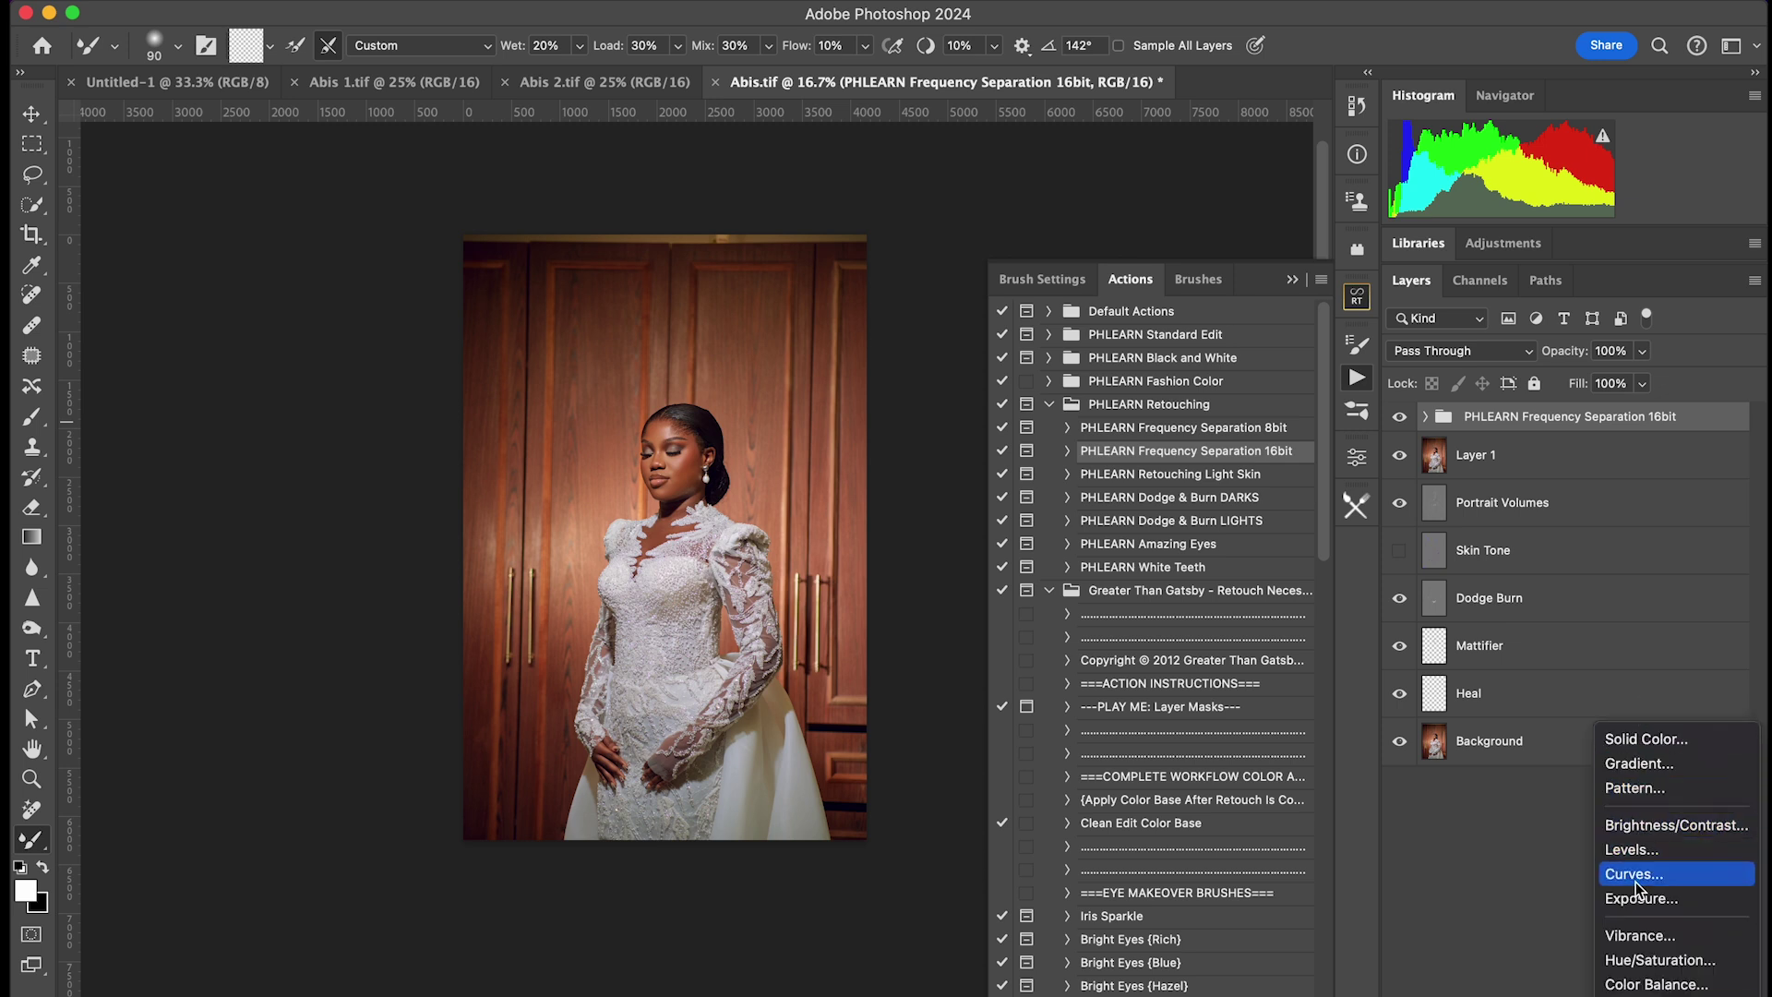
click(1642, 986)
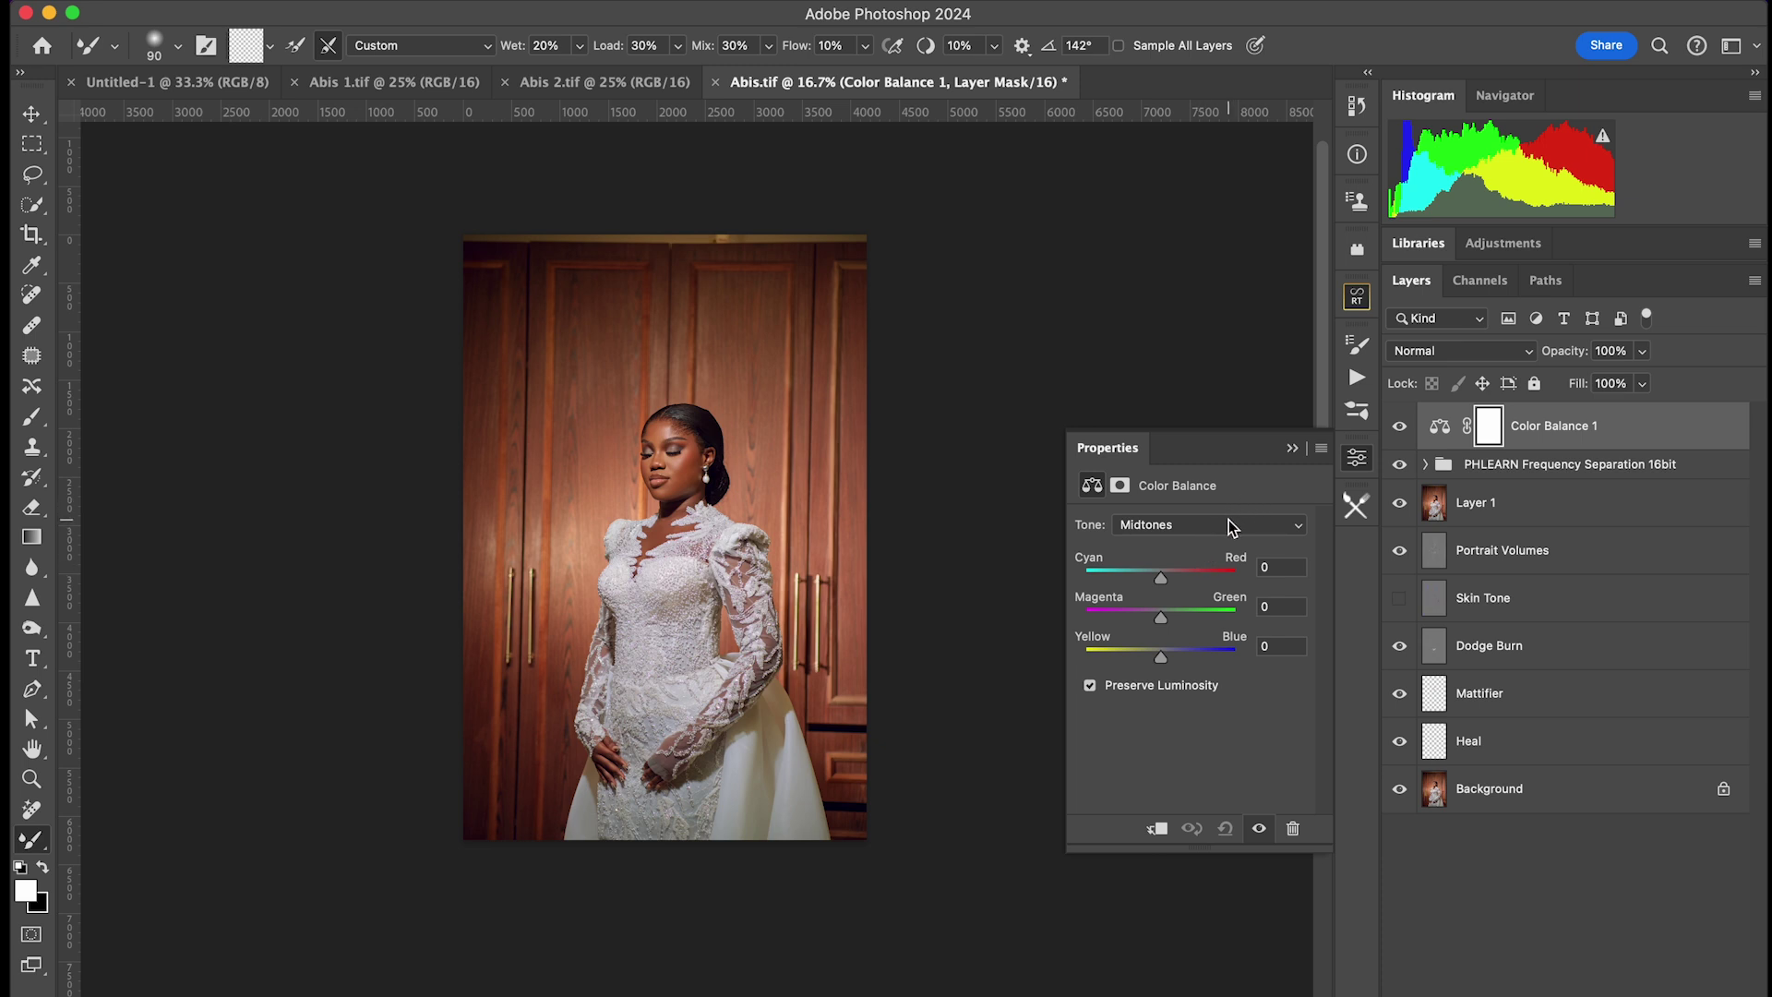
Set the Yellow–Blue balance of the highlights to -5 in the Color Balance adjustment.
click(1227, 523)
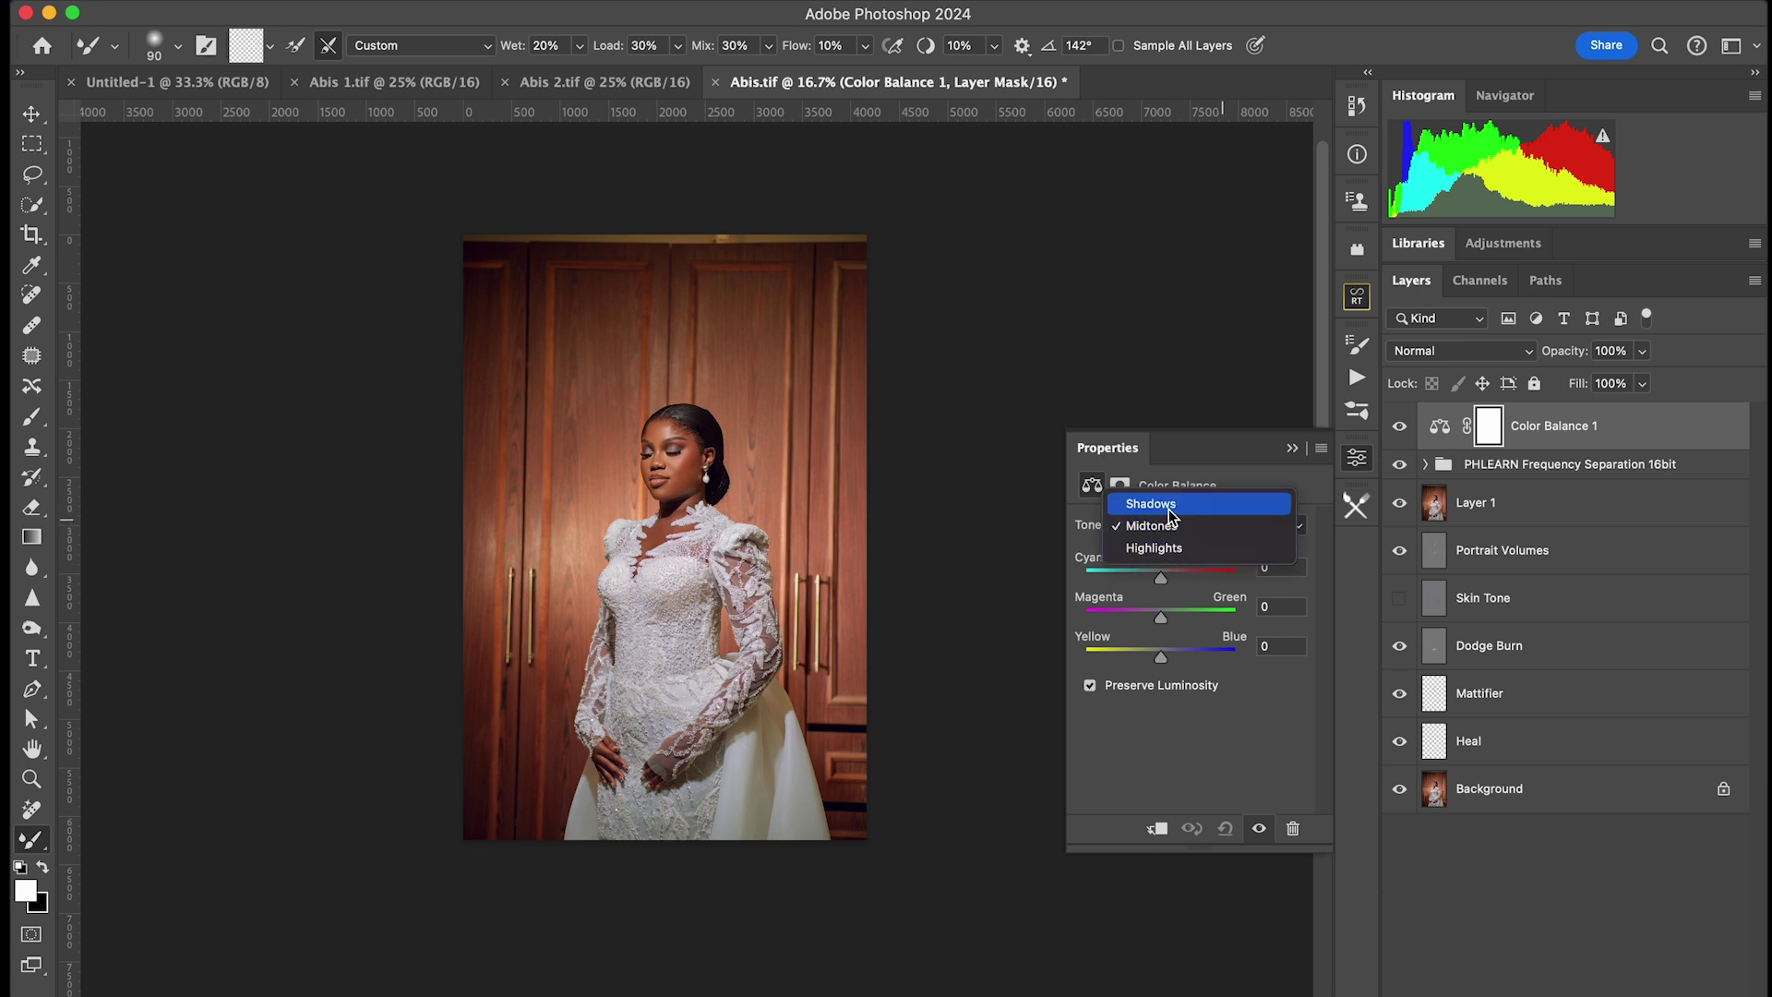
click(1171, 549)
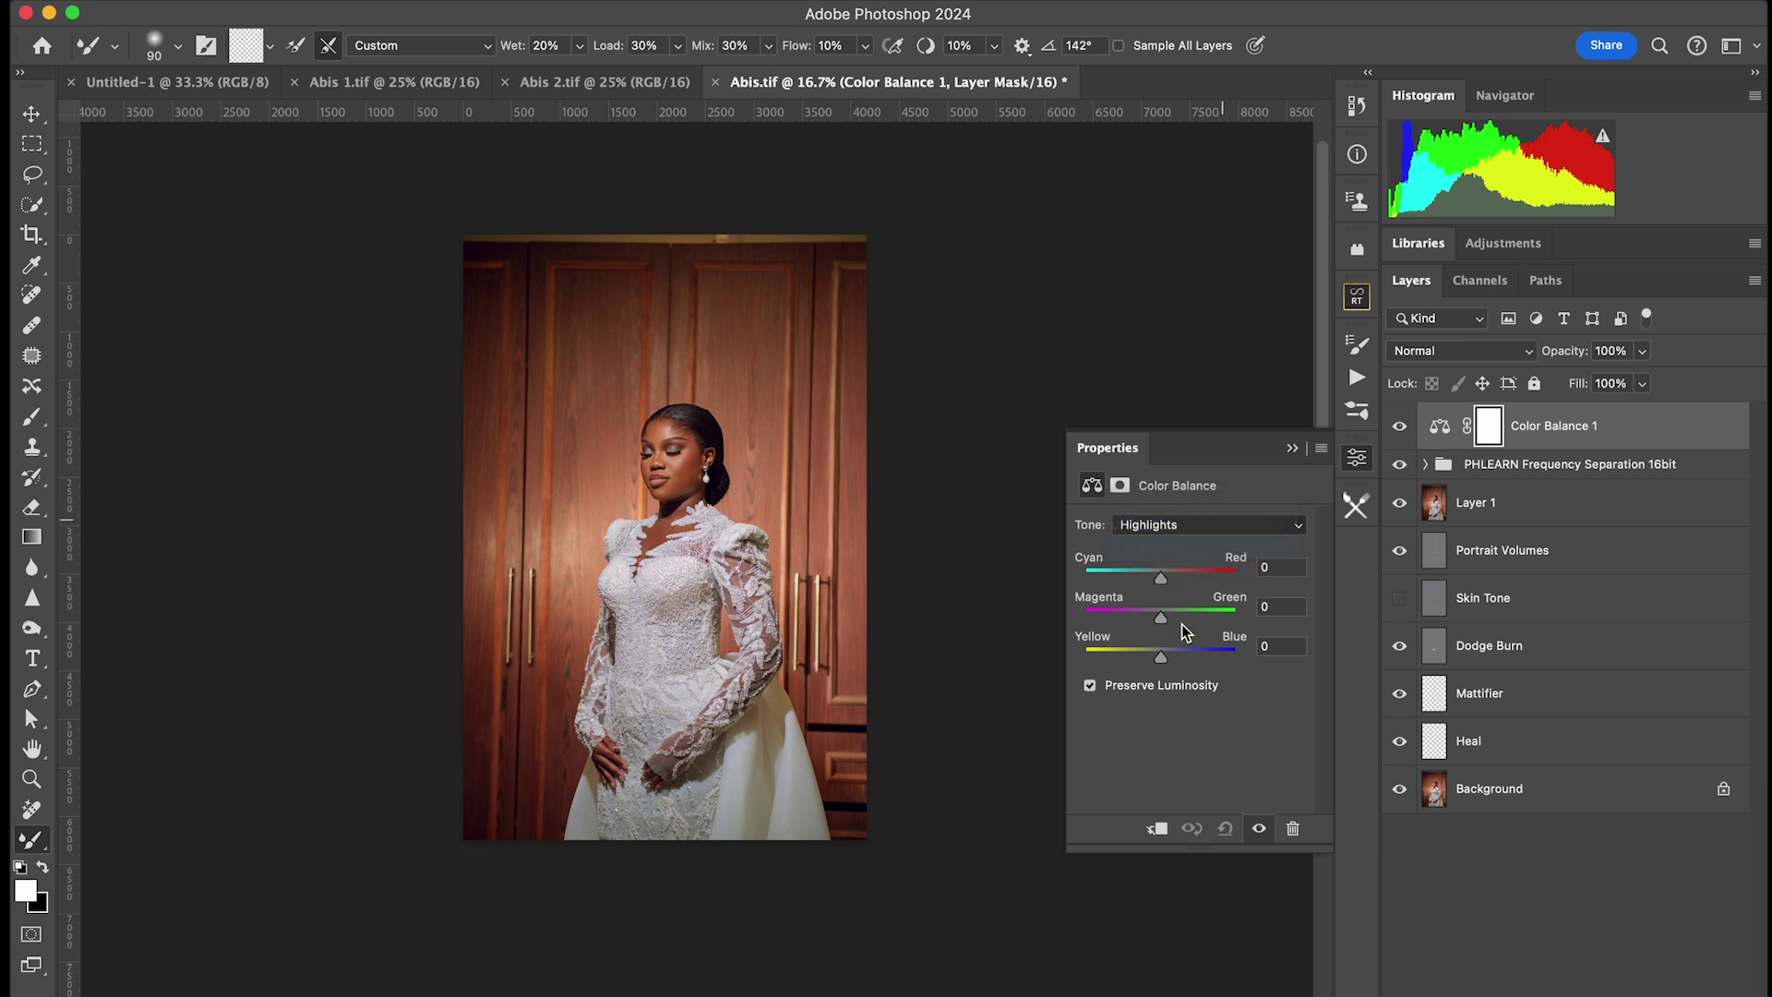
mouse_move(1164, 663)
mouse_down()
mouse_move(1177, 655)
mouse_move(1159, 666)
mouse_up()
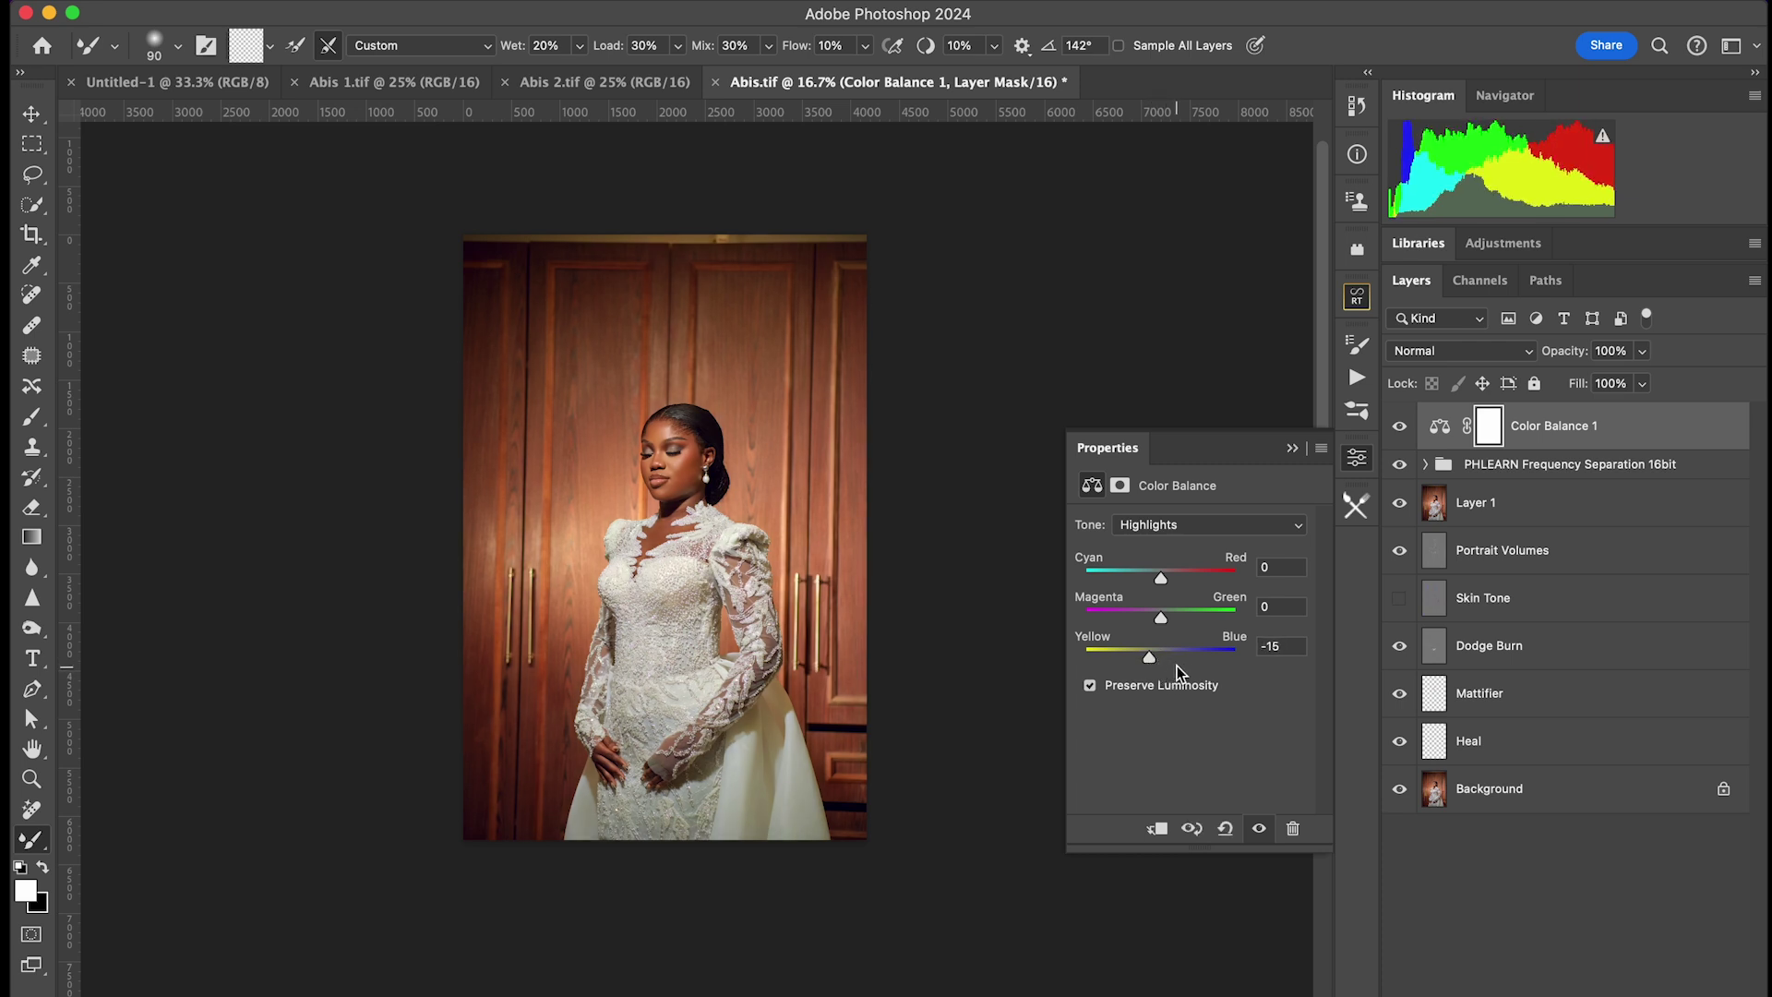
key(super+z)
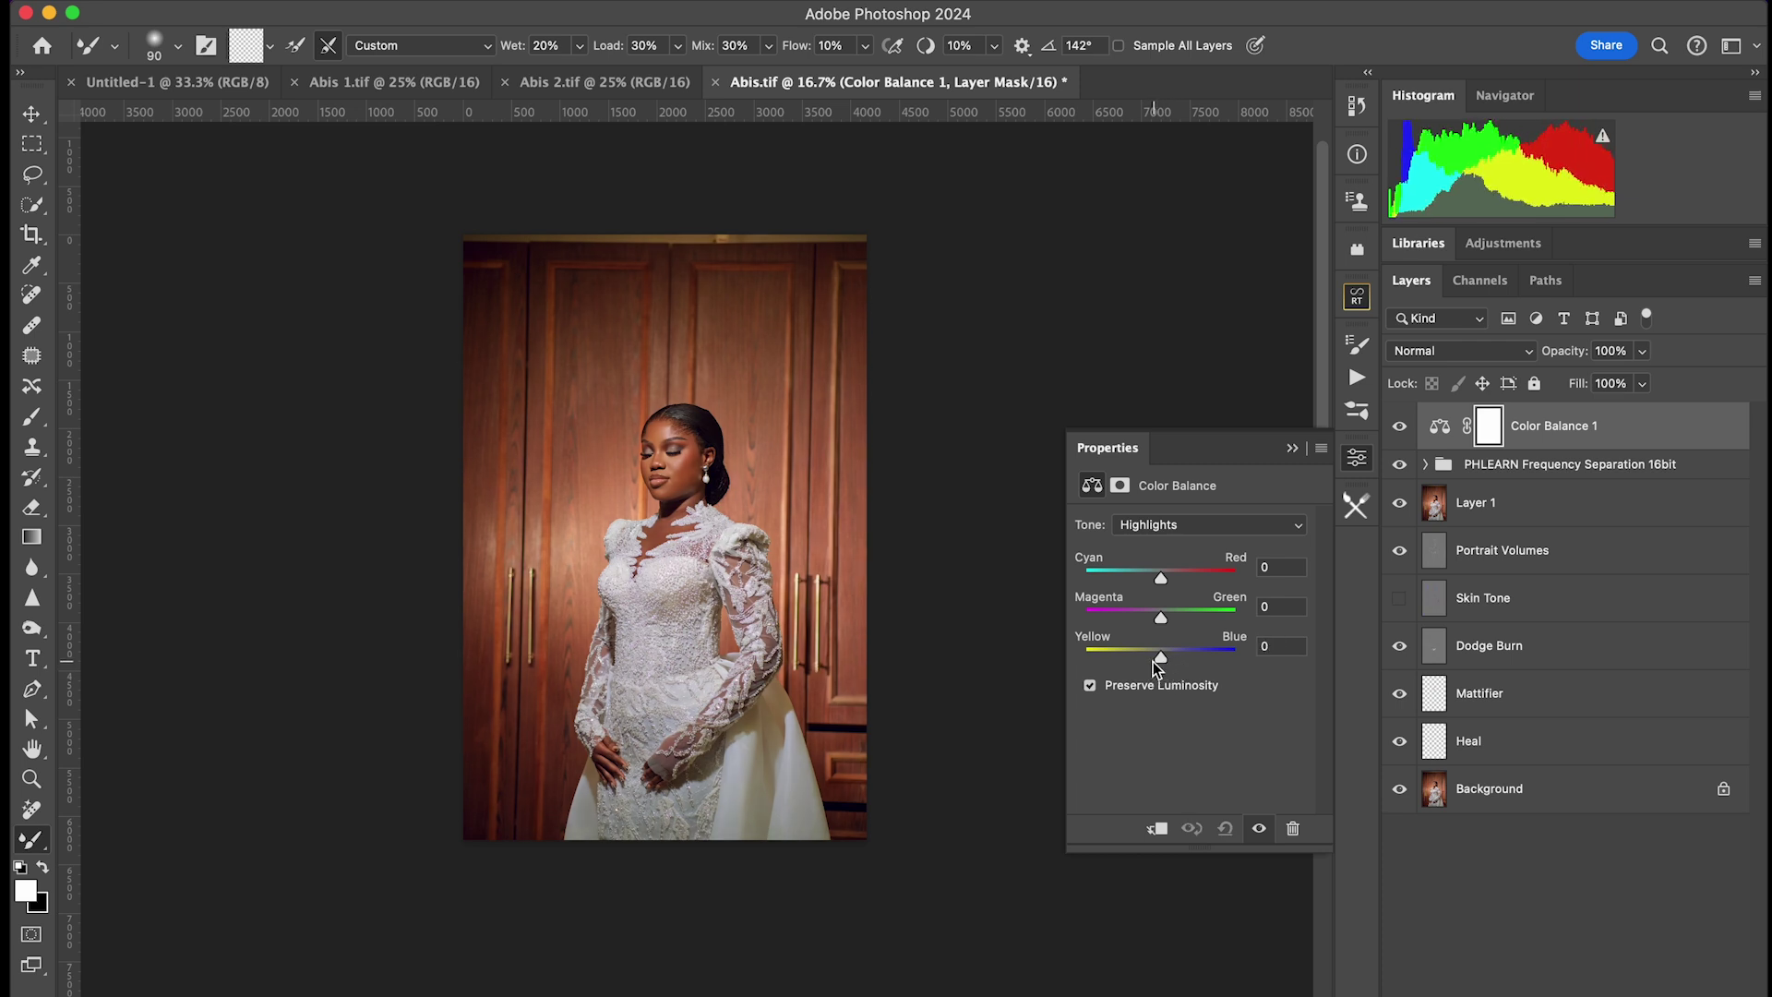
drag(1154, 661, 1155, 657)
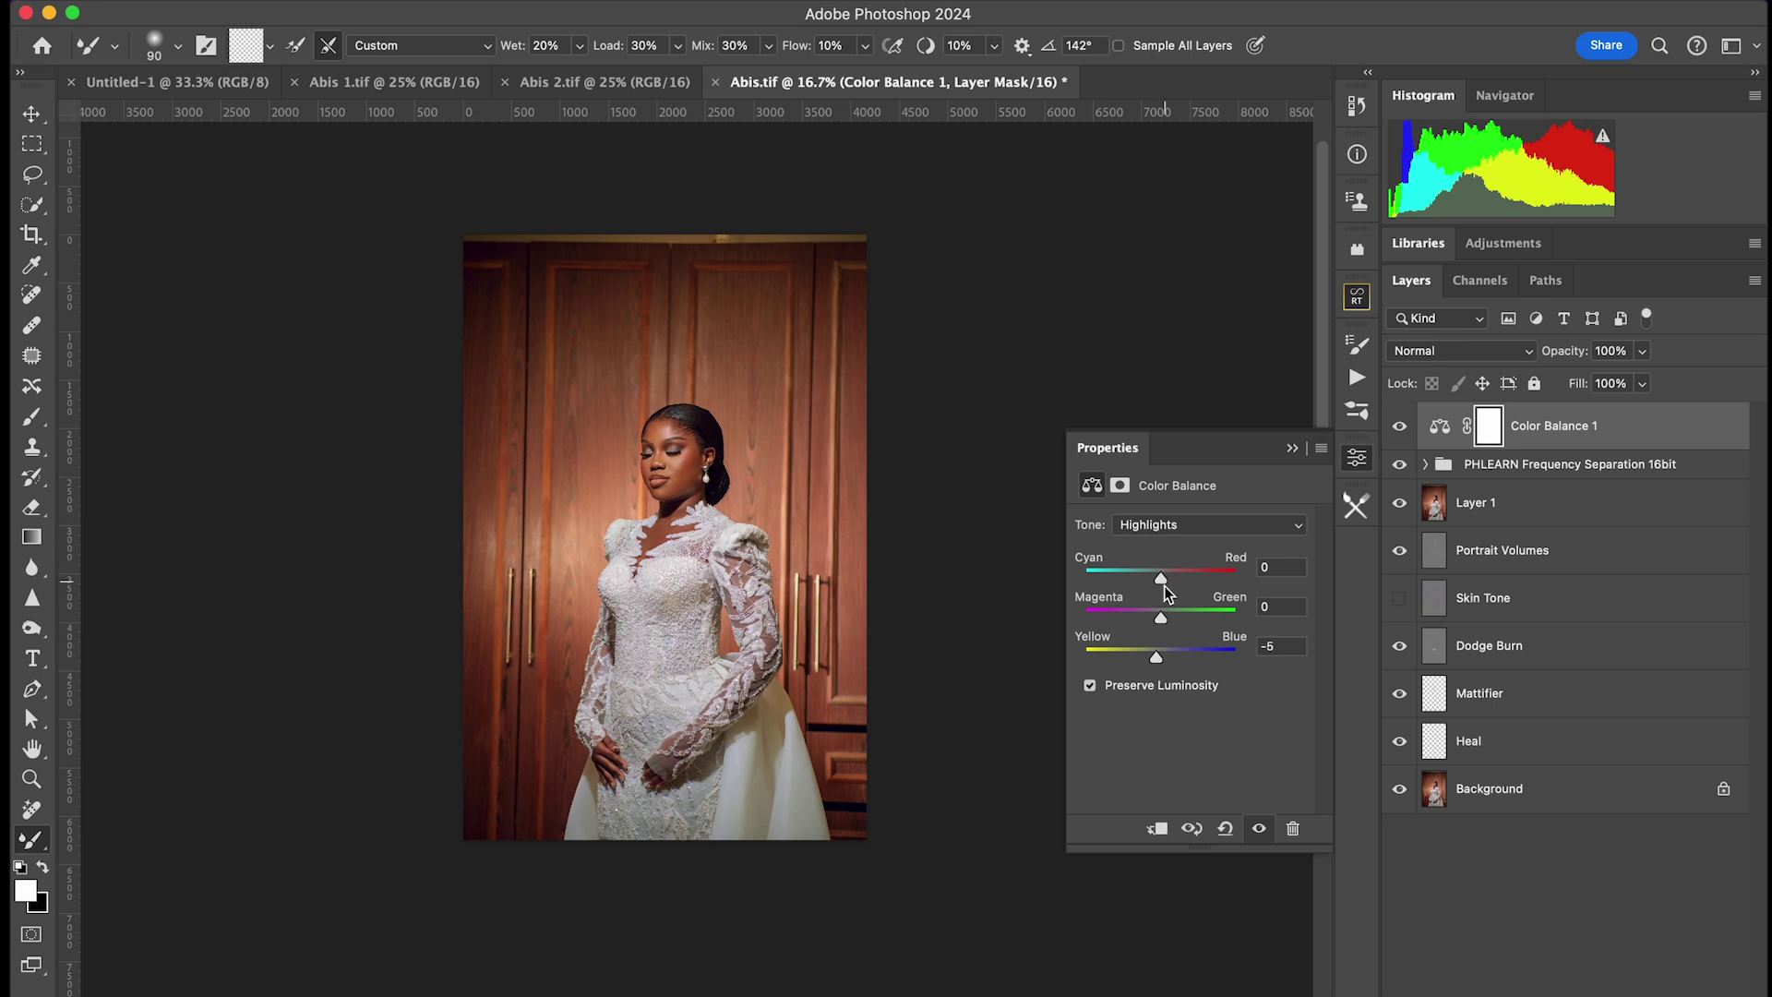
Set the Color Balance shadows to -1 for Magenta–Green and +10 for Yellow–Blue.
click(1172, 529)
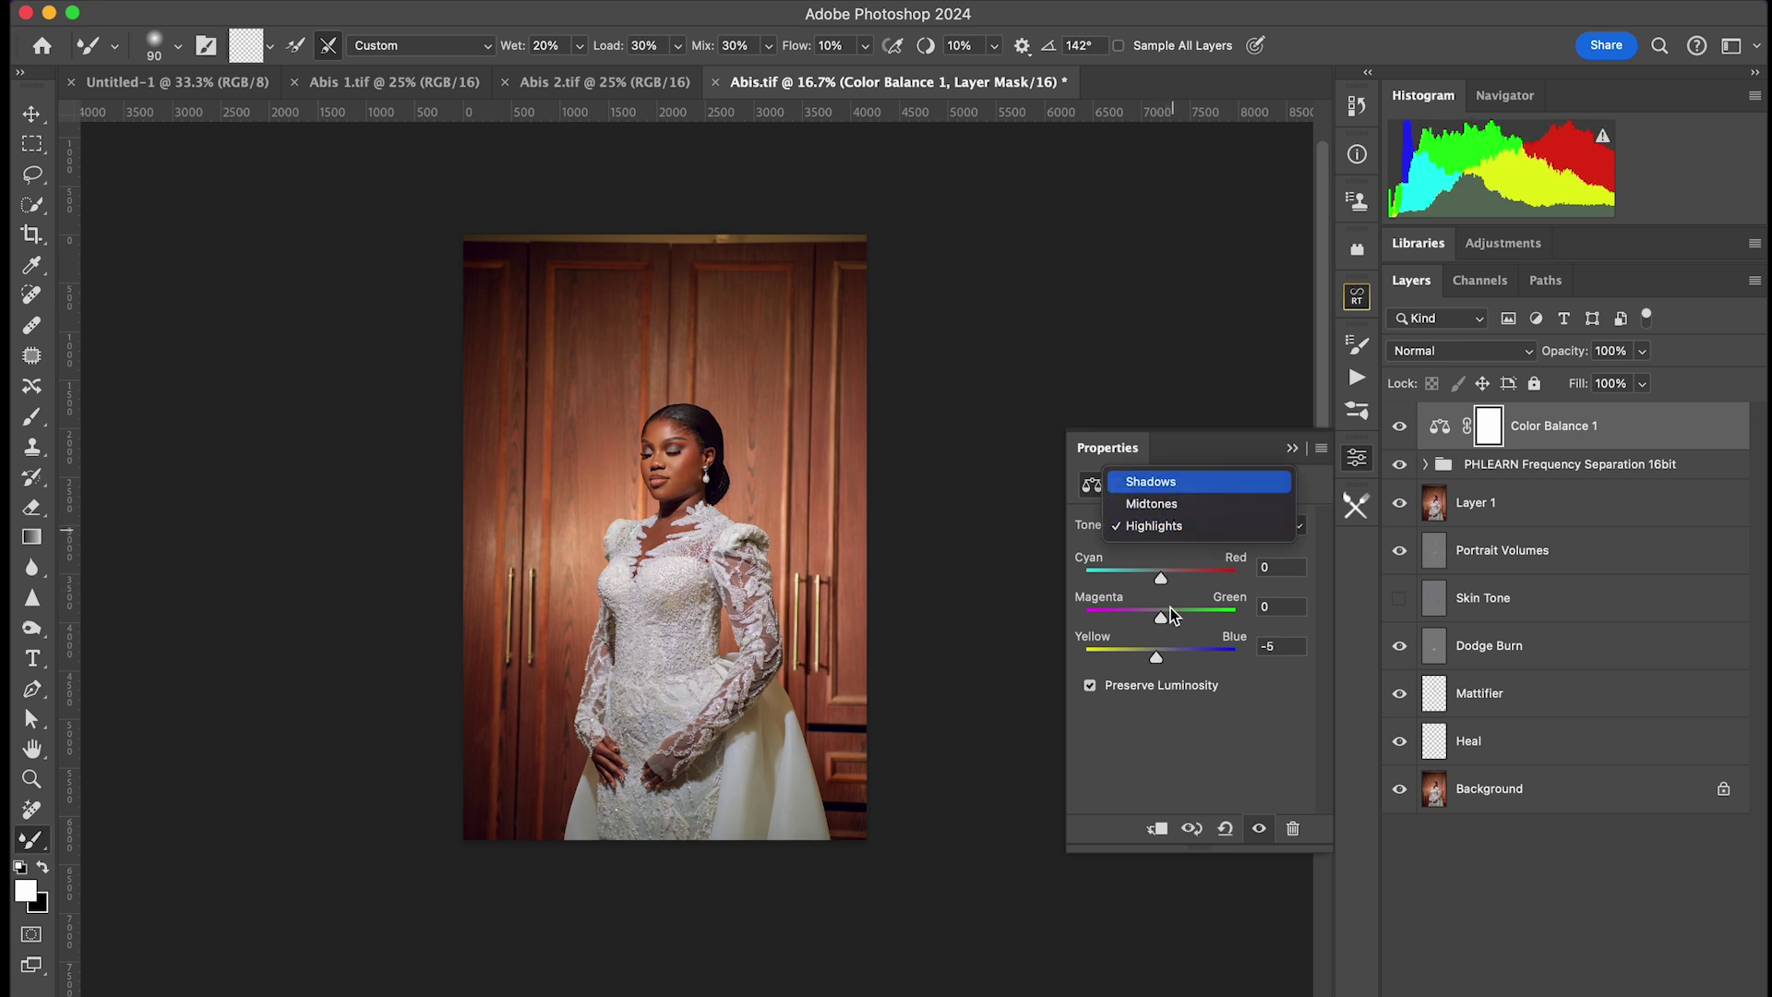
click(1168, 483)
click(1161, 617)
drag(1161, 657, 1169, 657)
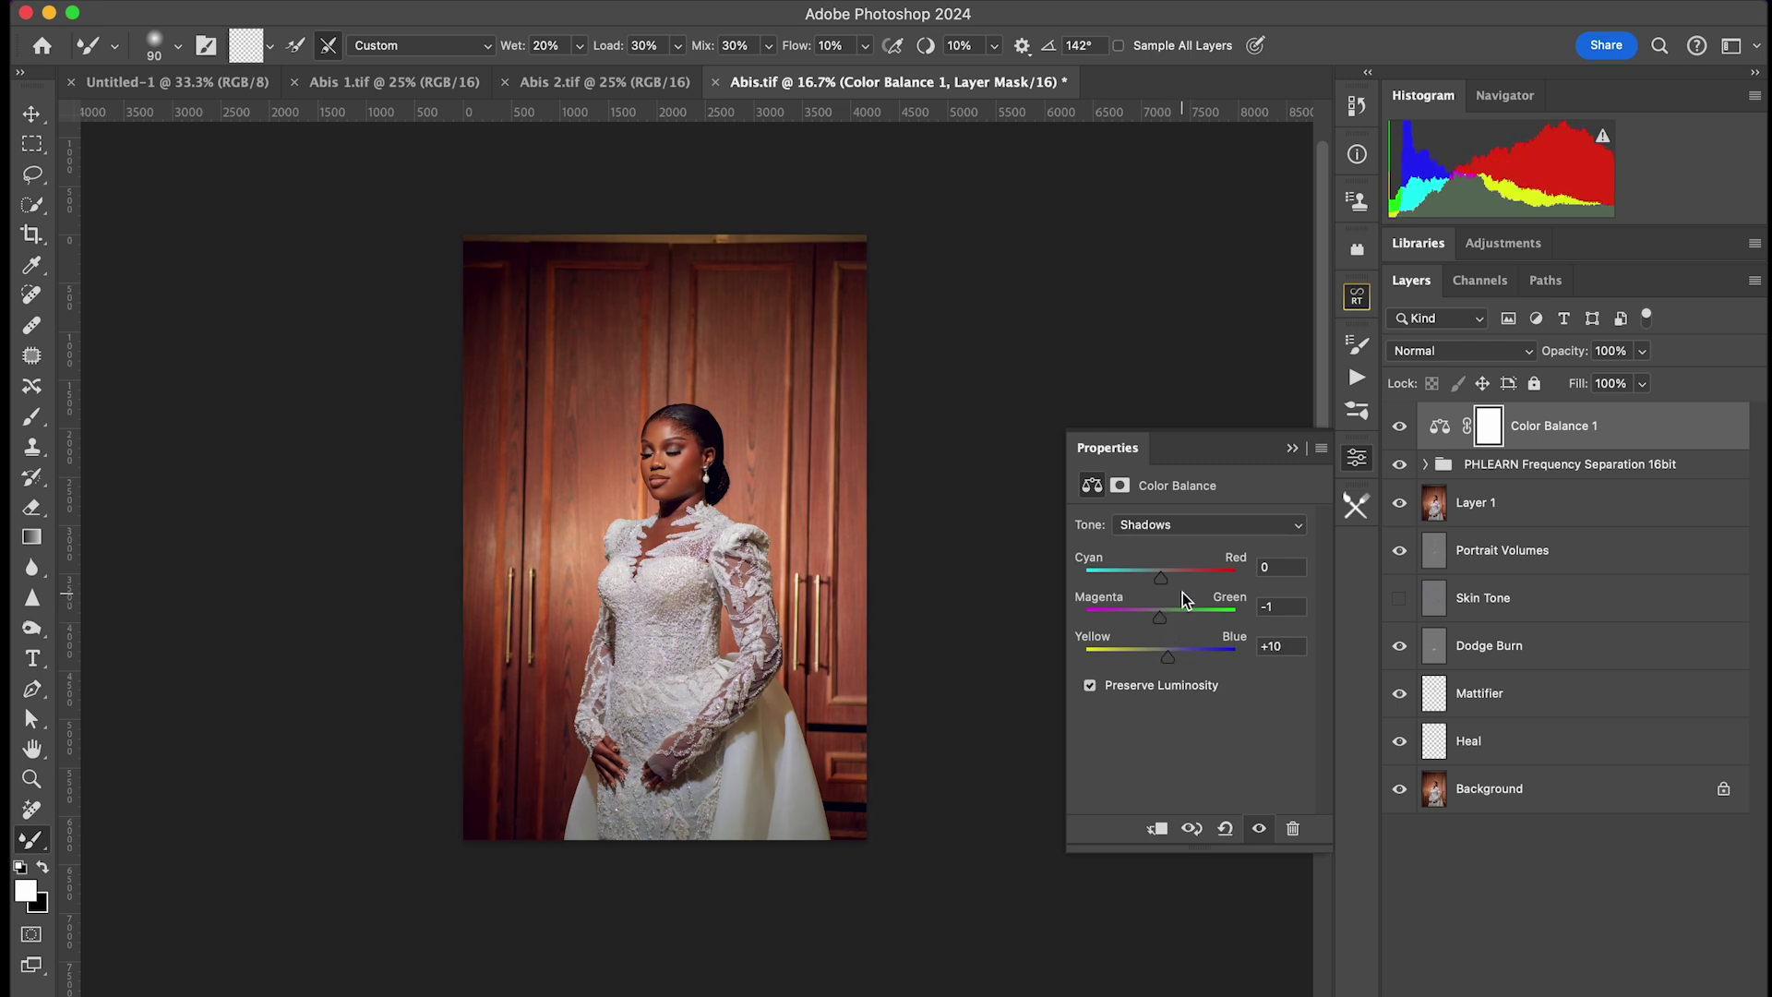
Hide the Color Balance layer and stamp the visible layers into a merged layer above the frequency separation group.
click(1400, 429)
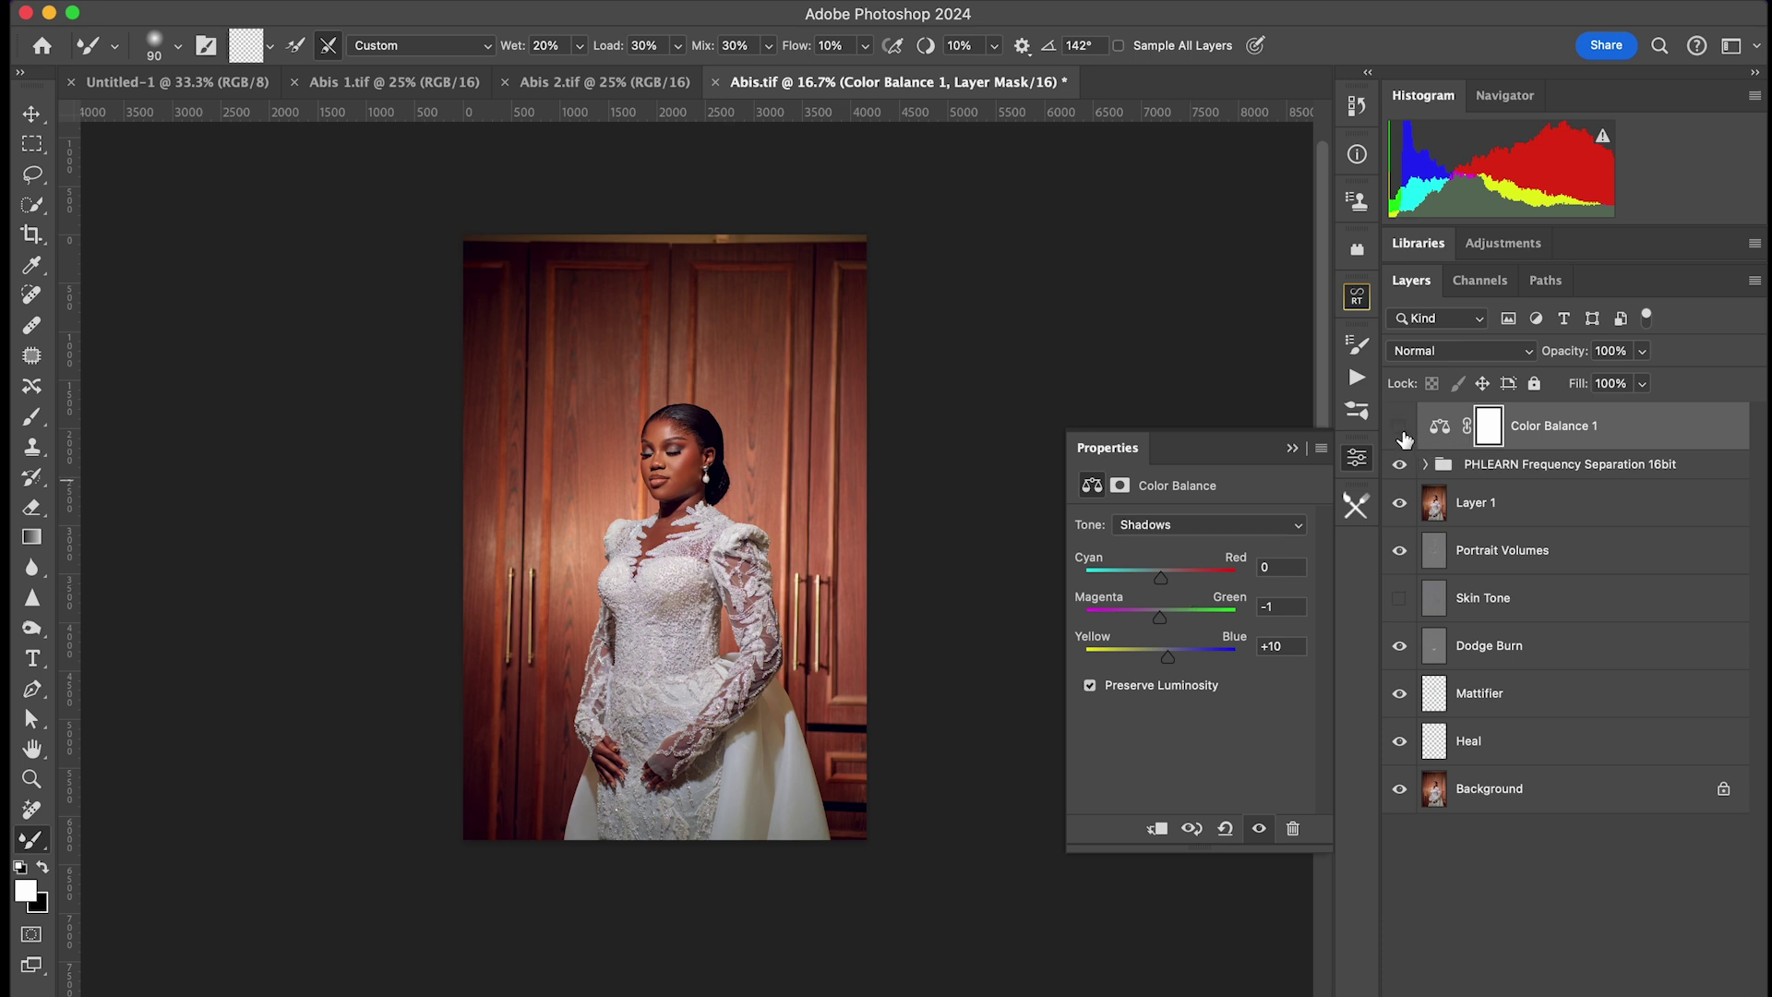
click(1487, 468)
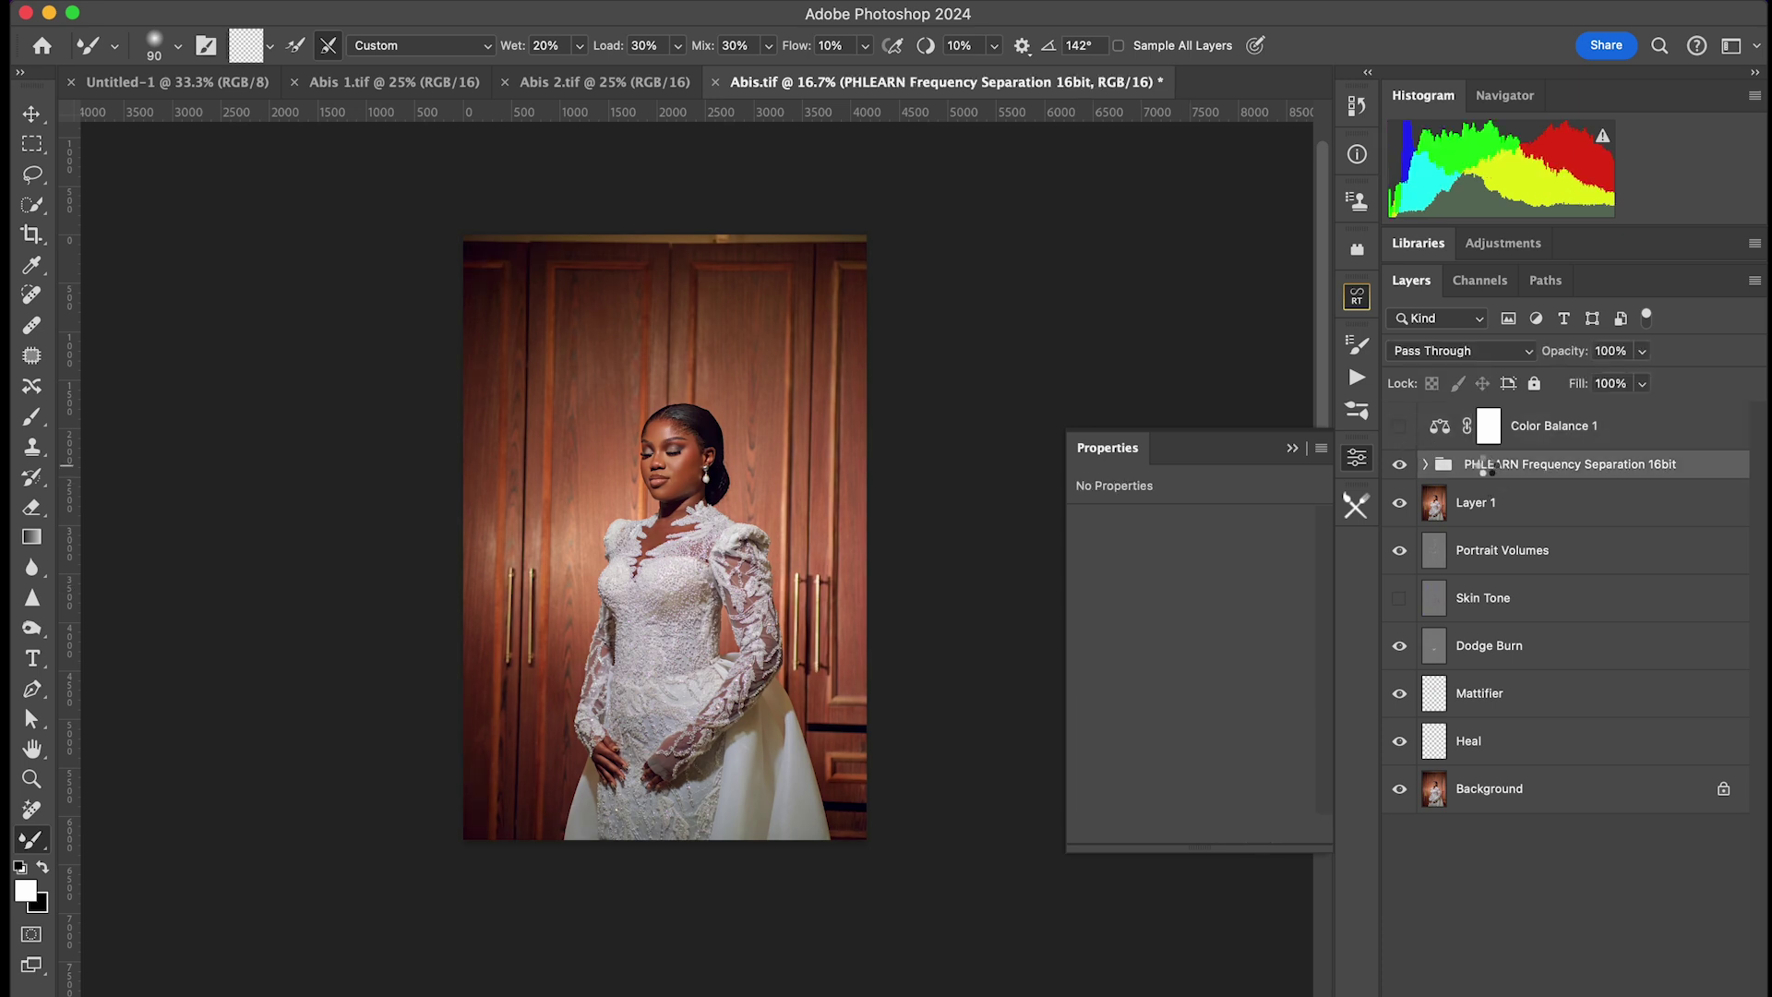
key(super+alt+shift+e)
Copy the selected bride onto her own layer and place the Color Balance adjustment, made visible again, directly beneath it.
key(super+shift+a)
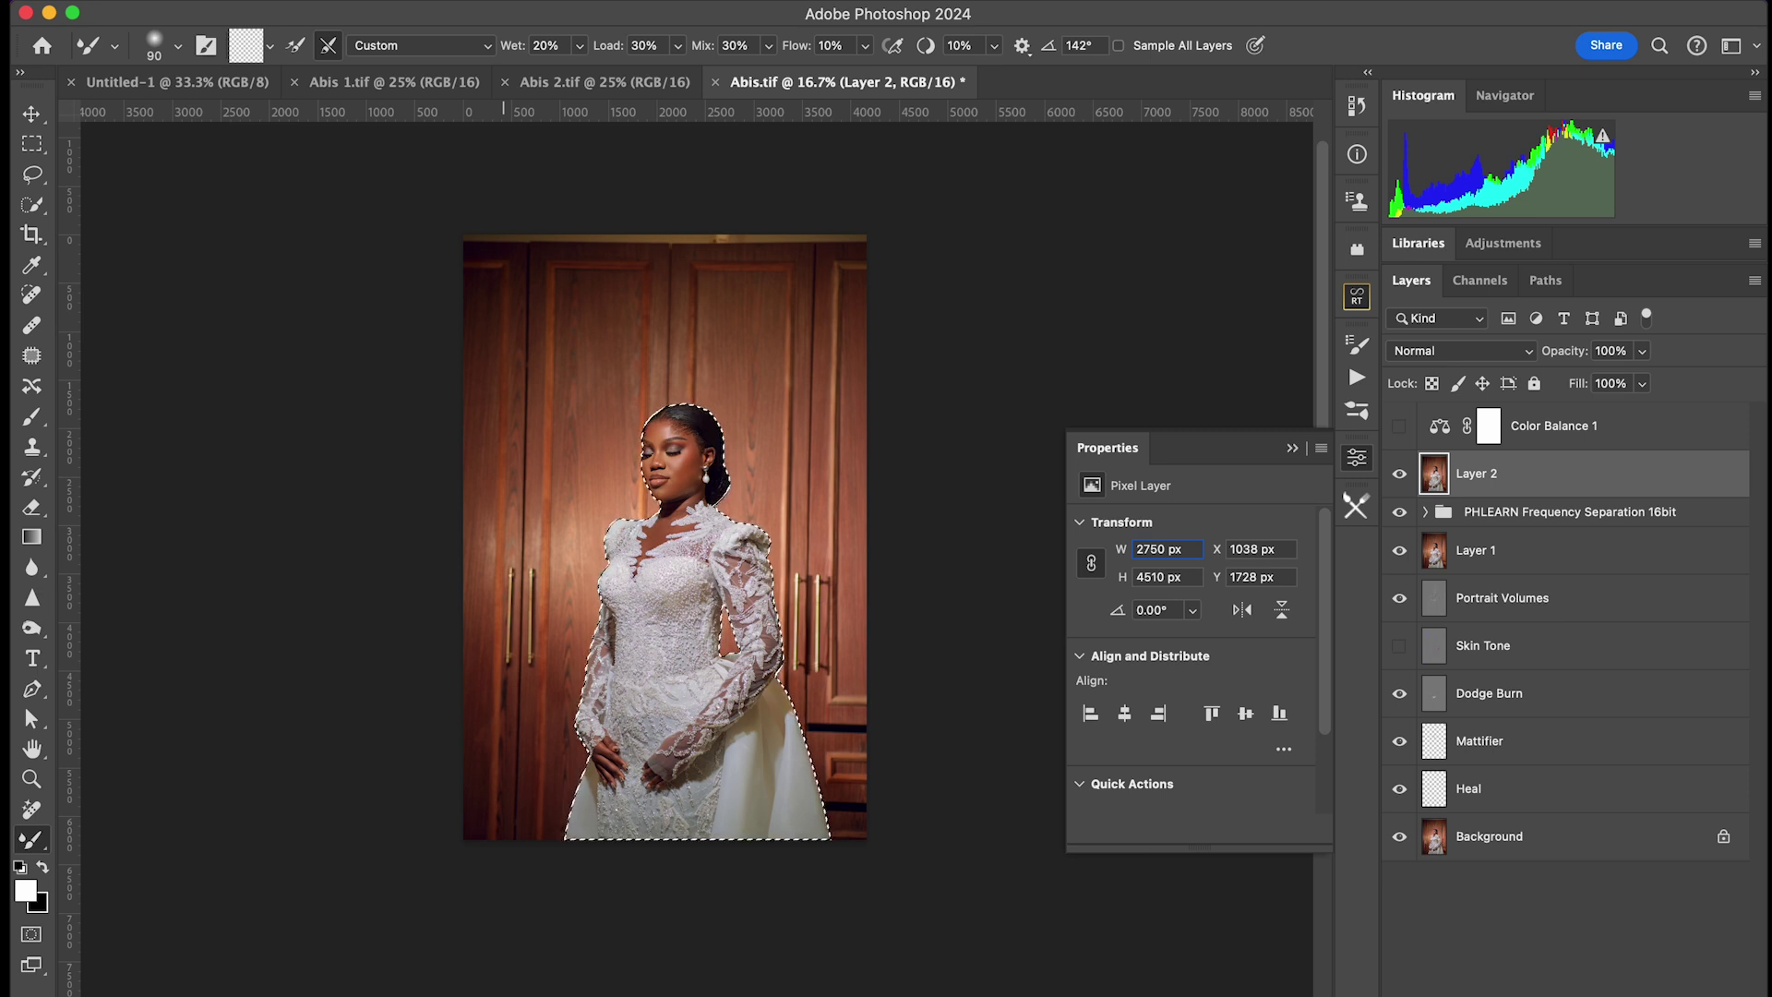
key(super+j)
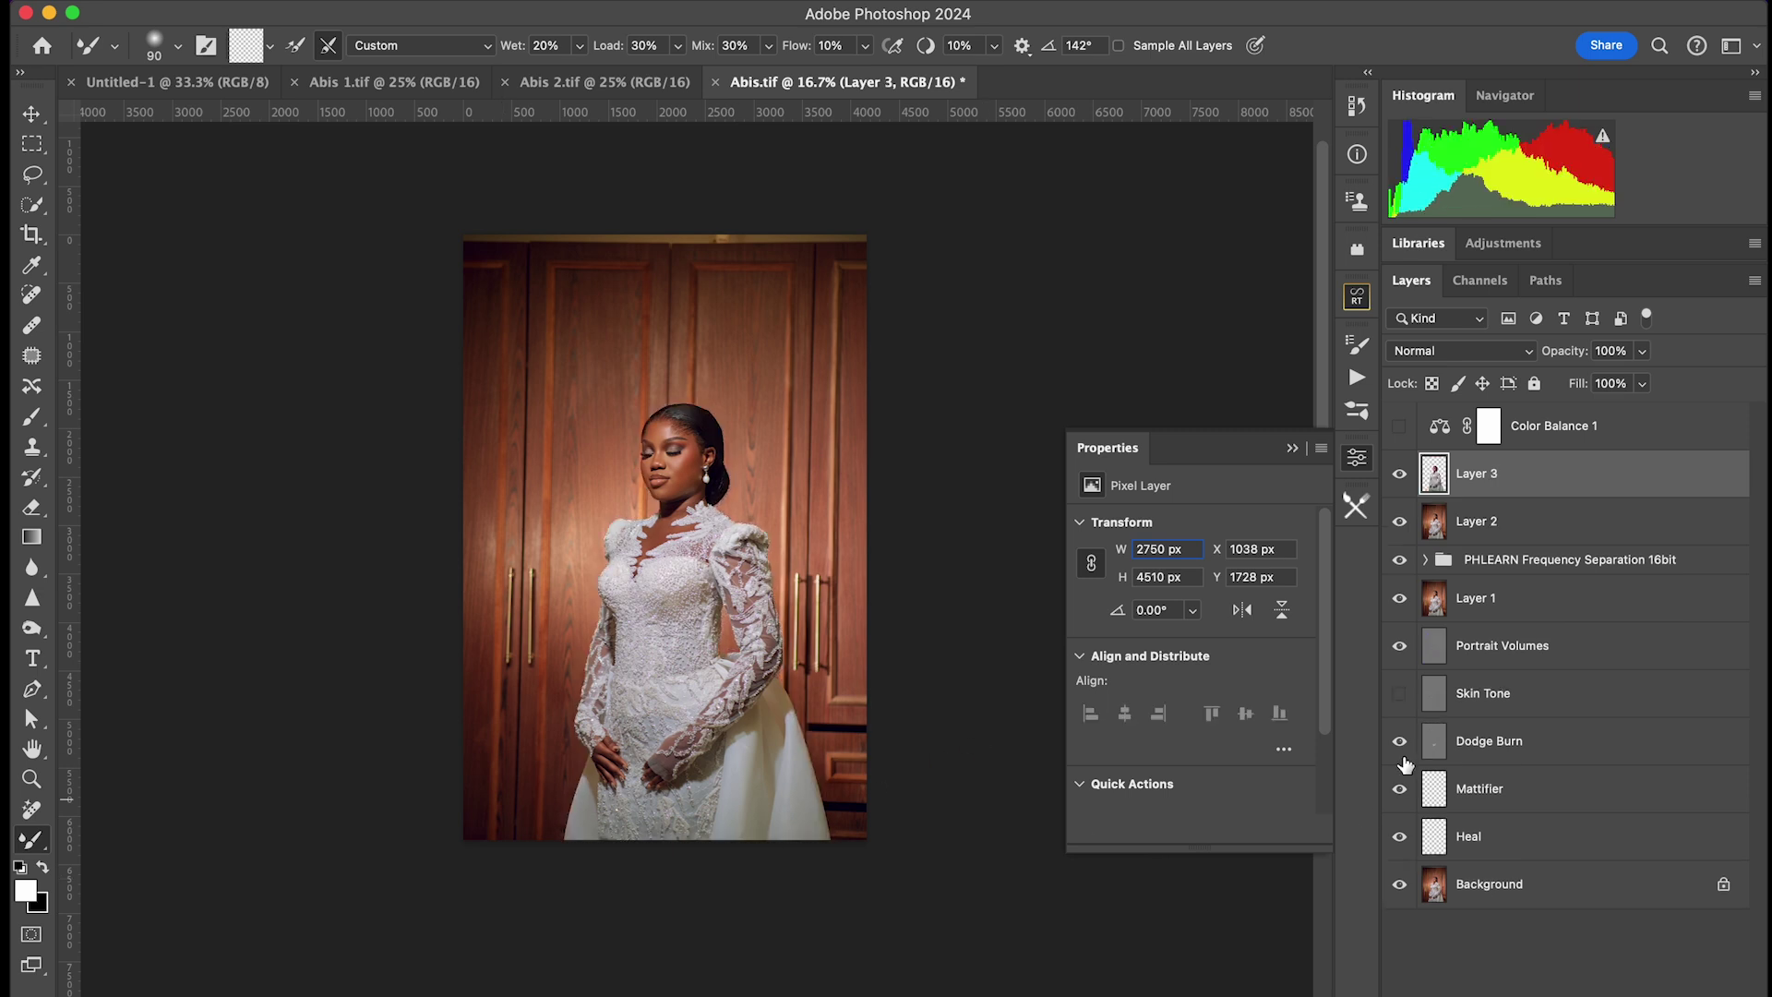
drag(1576, 436, 1573, 486)
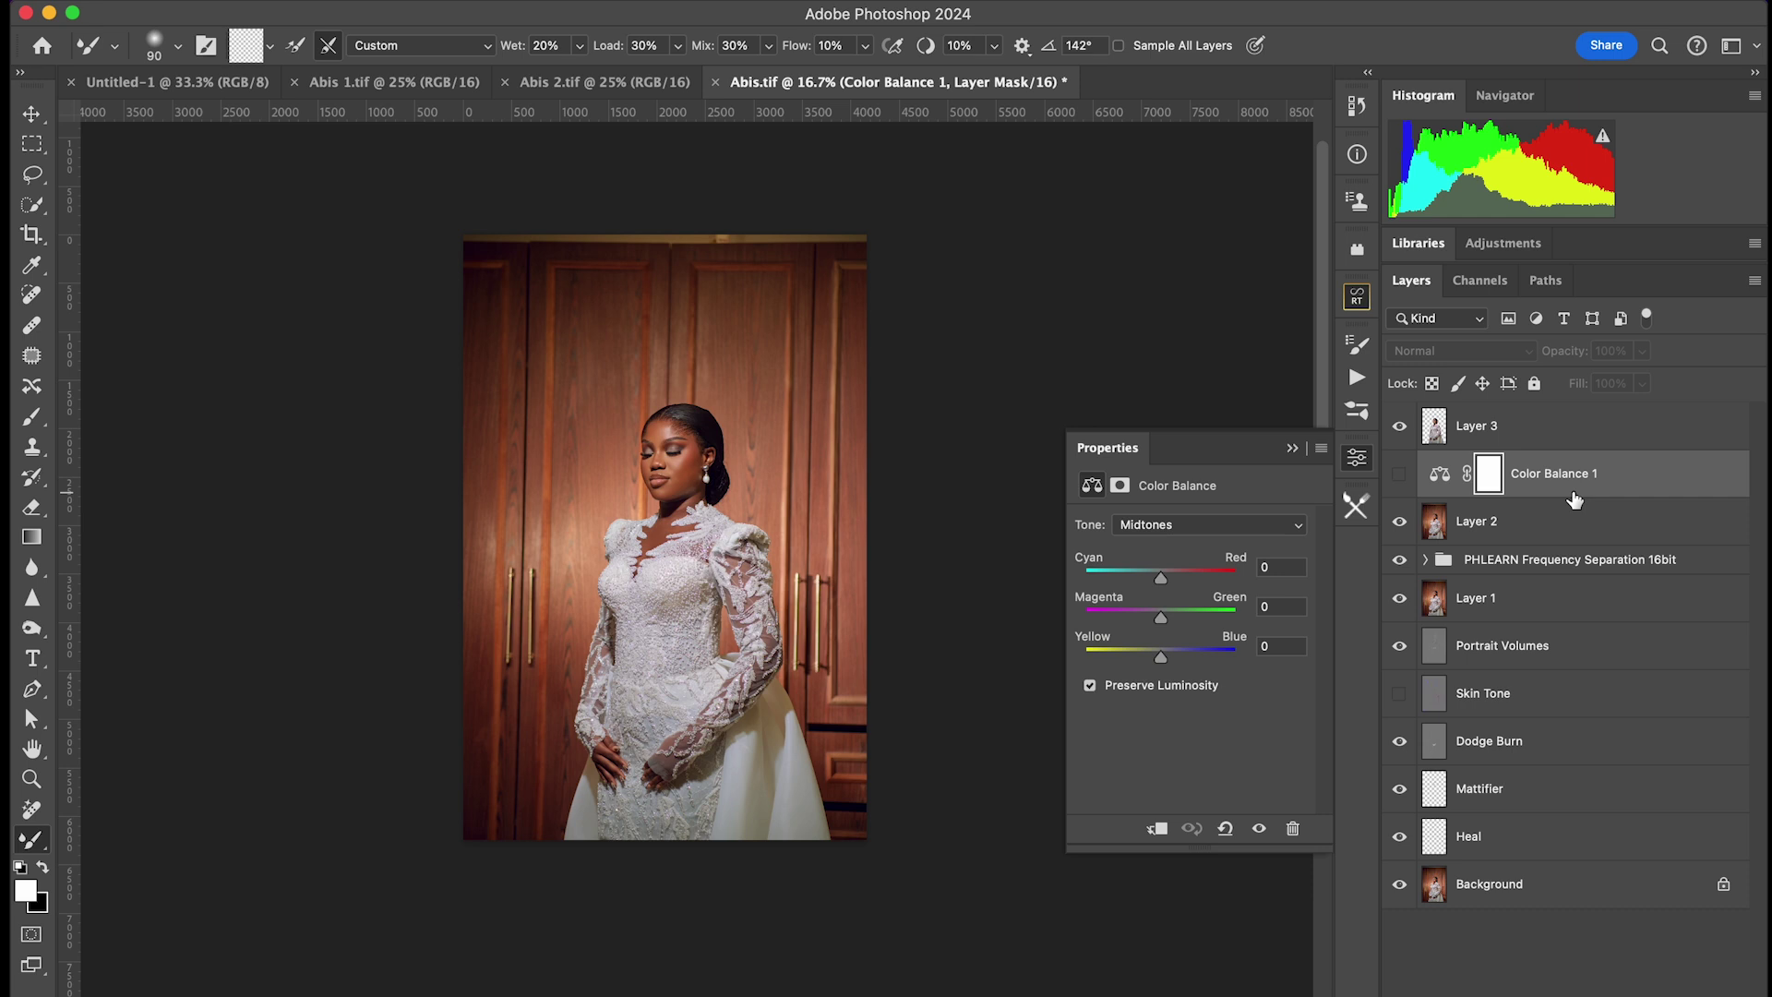
click(1399, 477)
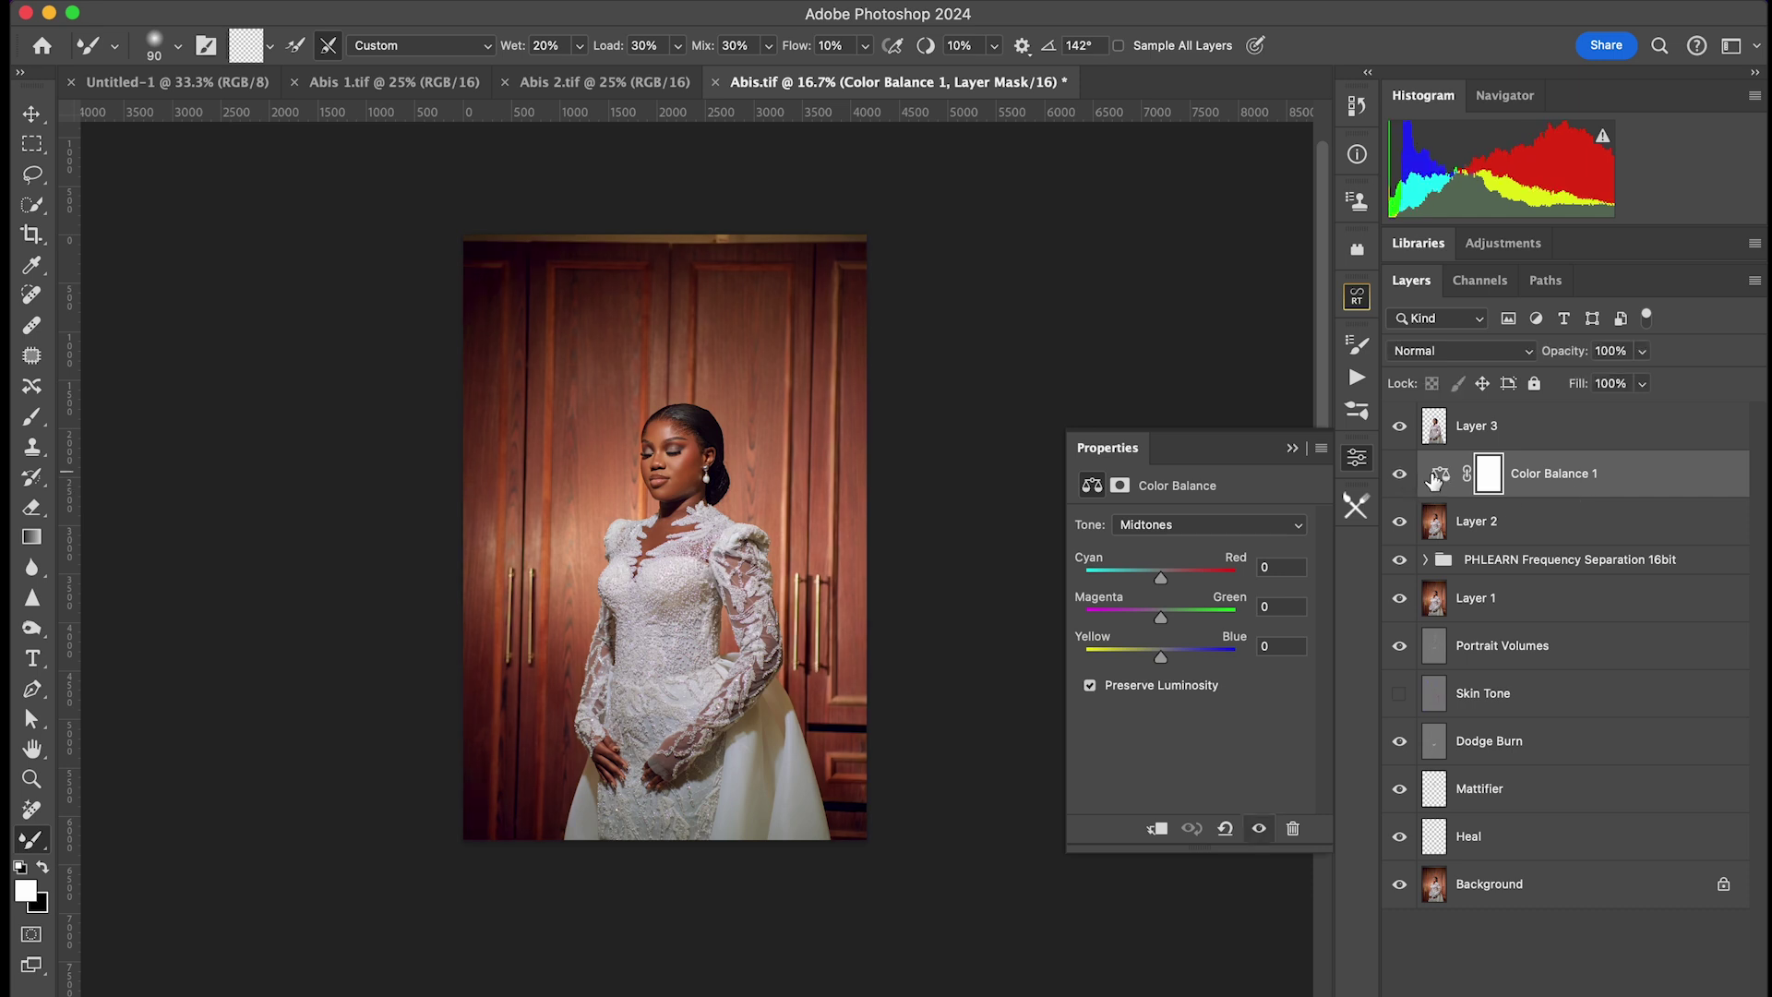
click(1399, 427)
click(1399, 427)
Set the Color Balance shadows to -36 for Cyan–Red, +5 for Magenta–Green and +15 for Yellow–Blue.
click(1440, 475)
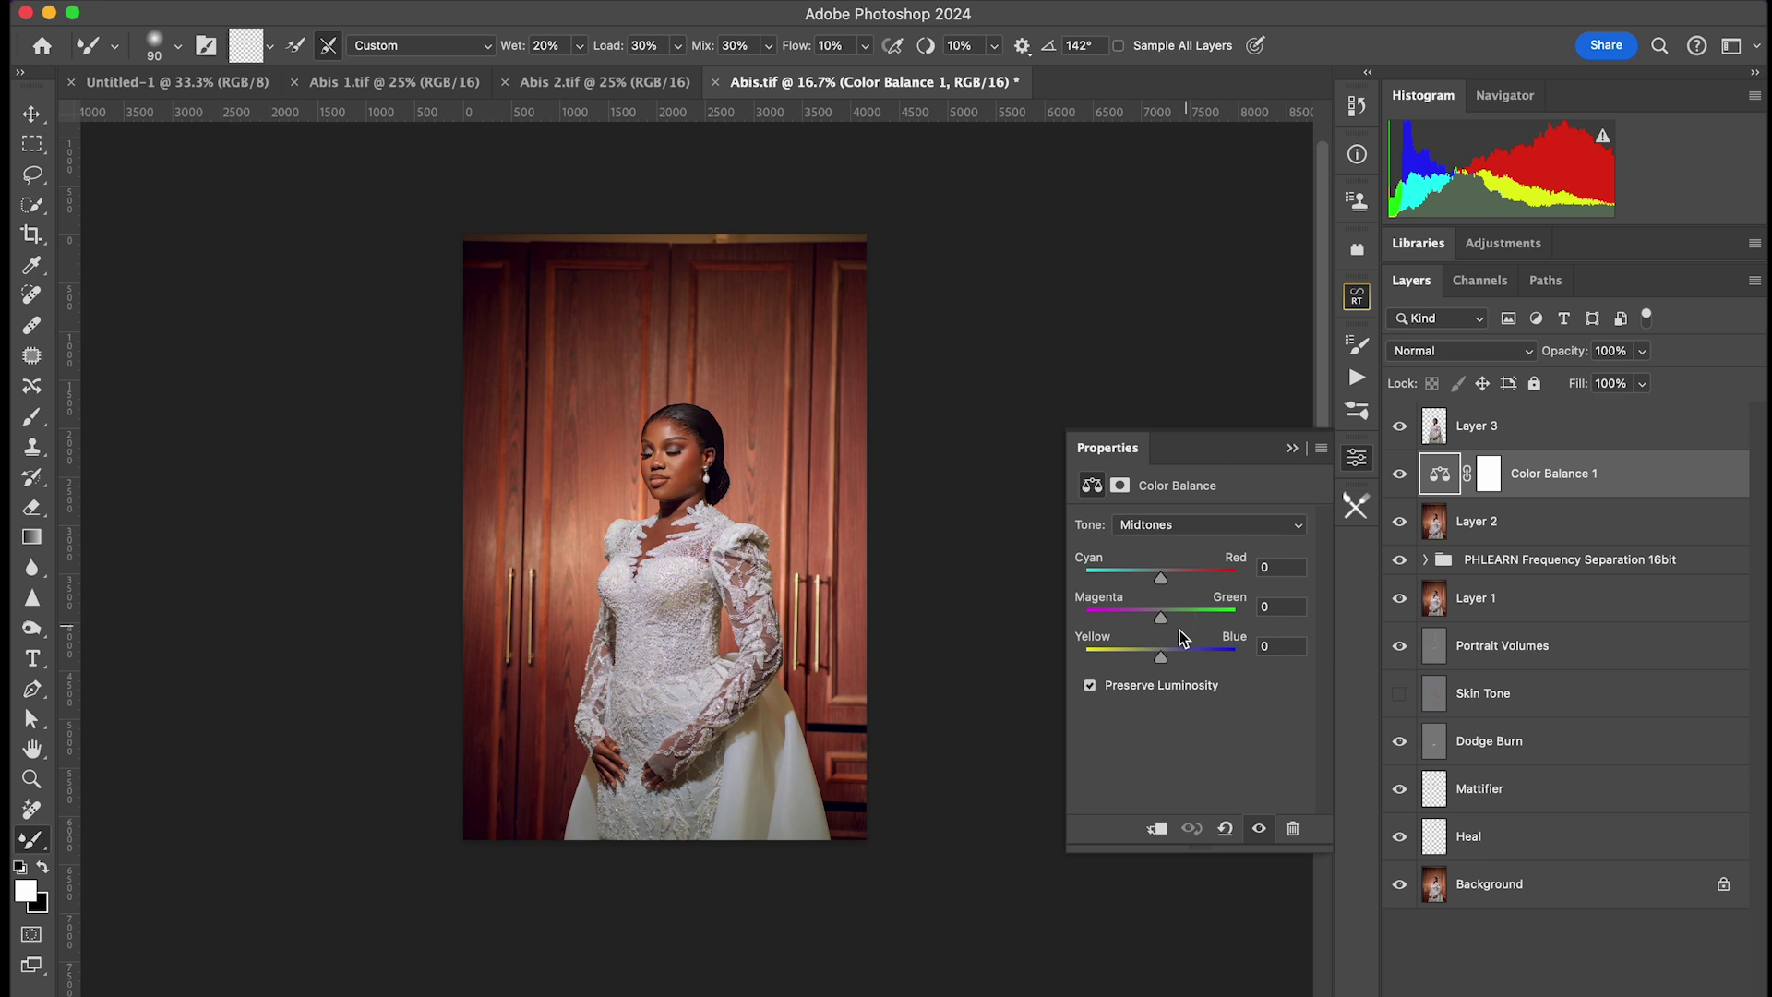
mouse_move(1159, 663)
mouse_down()
mouse_move(1187, 651)
mouse_move(1148, 645)
mouse_up()
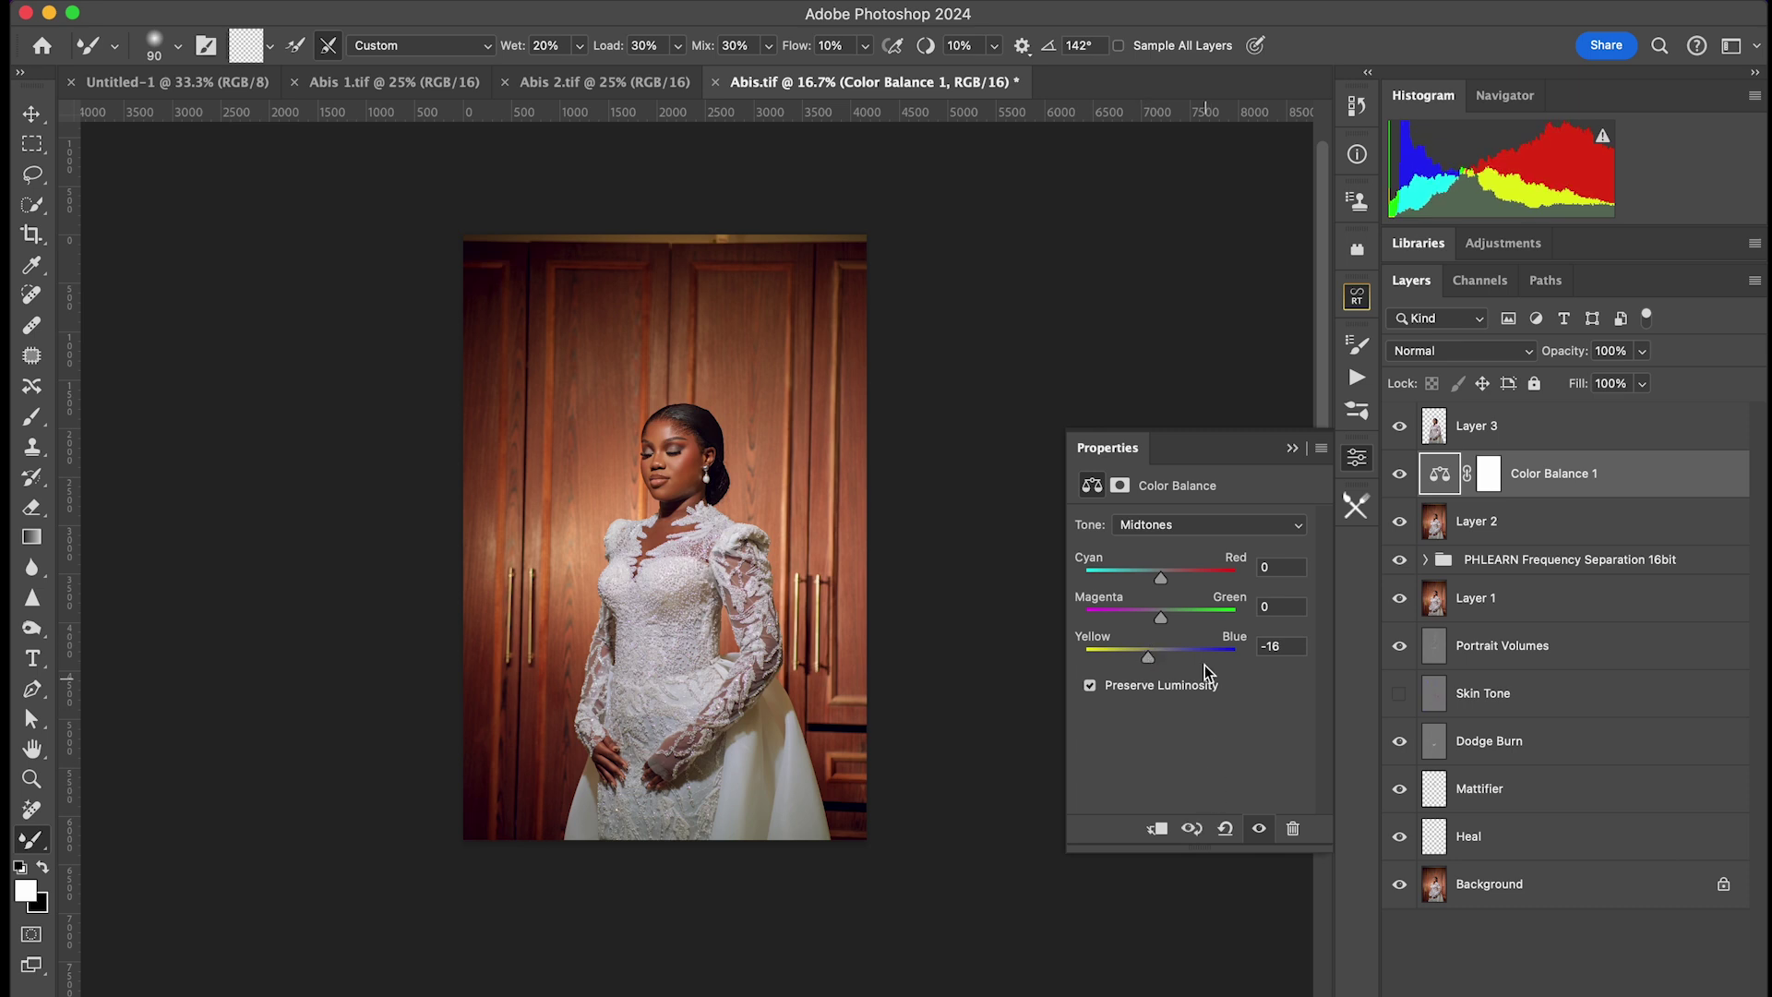
click(1192, 522)
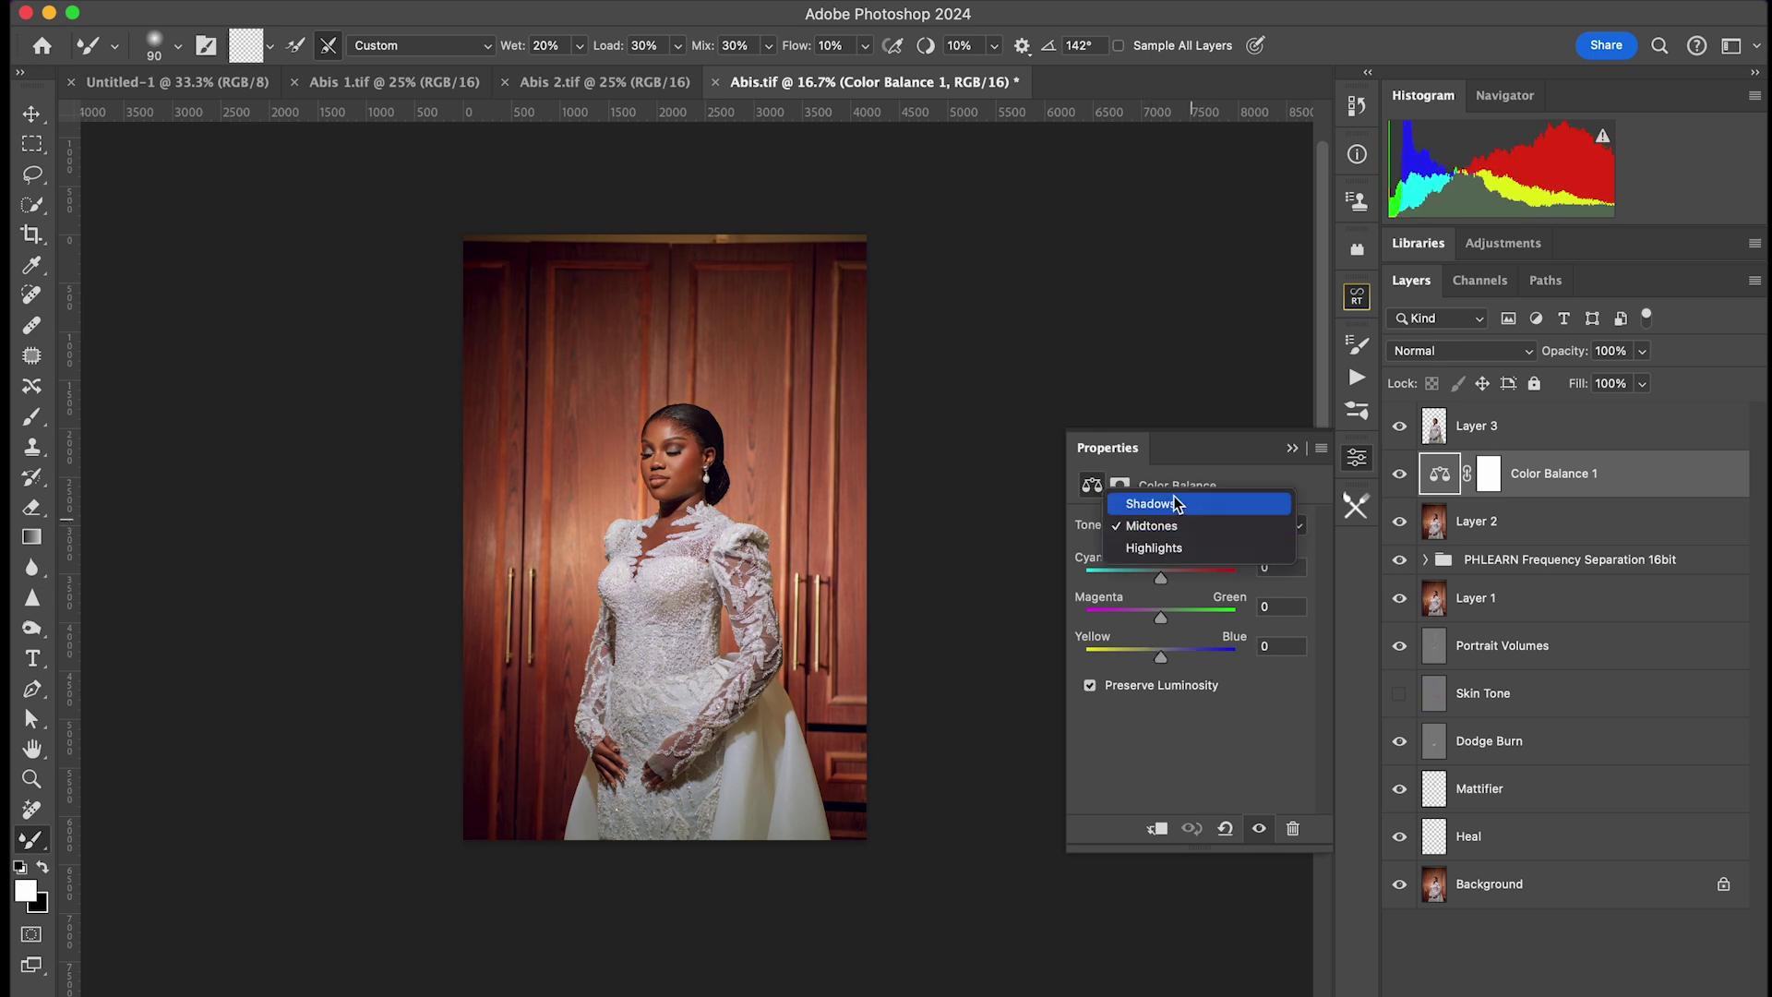
click(1175, 502)
click(1160, 615)
drag(1161, 654, 1136, 580)
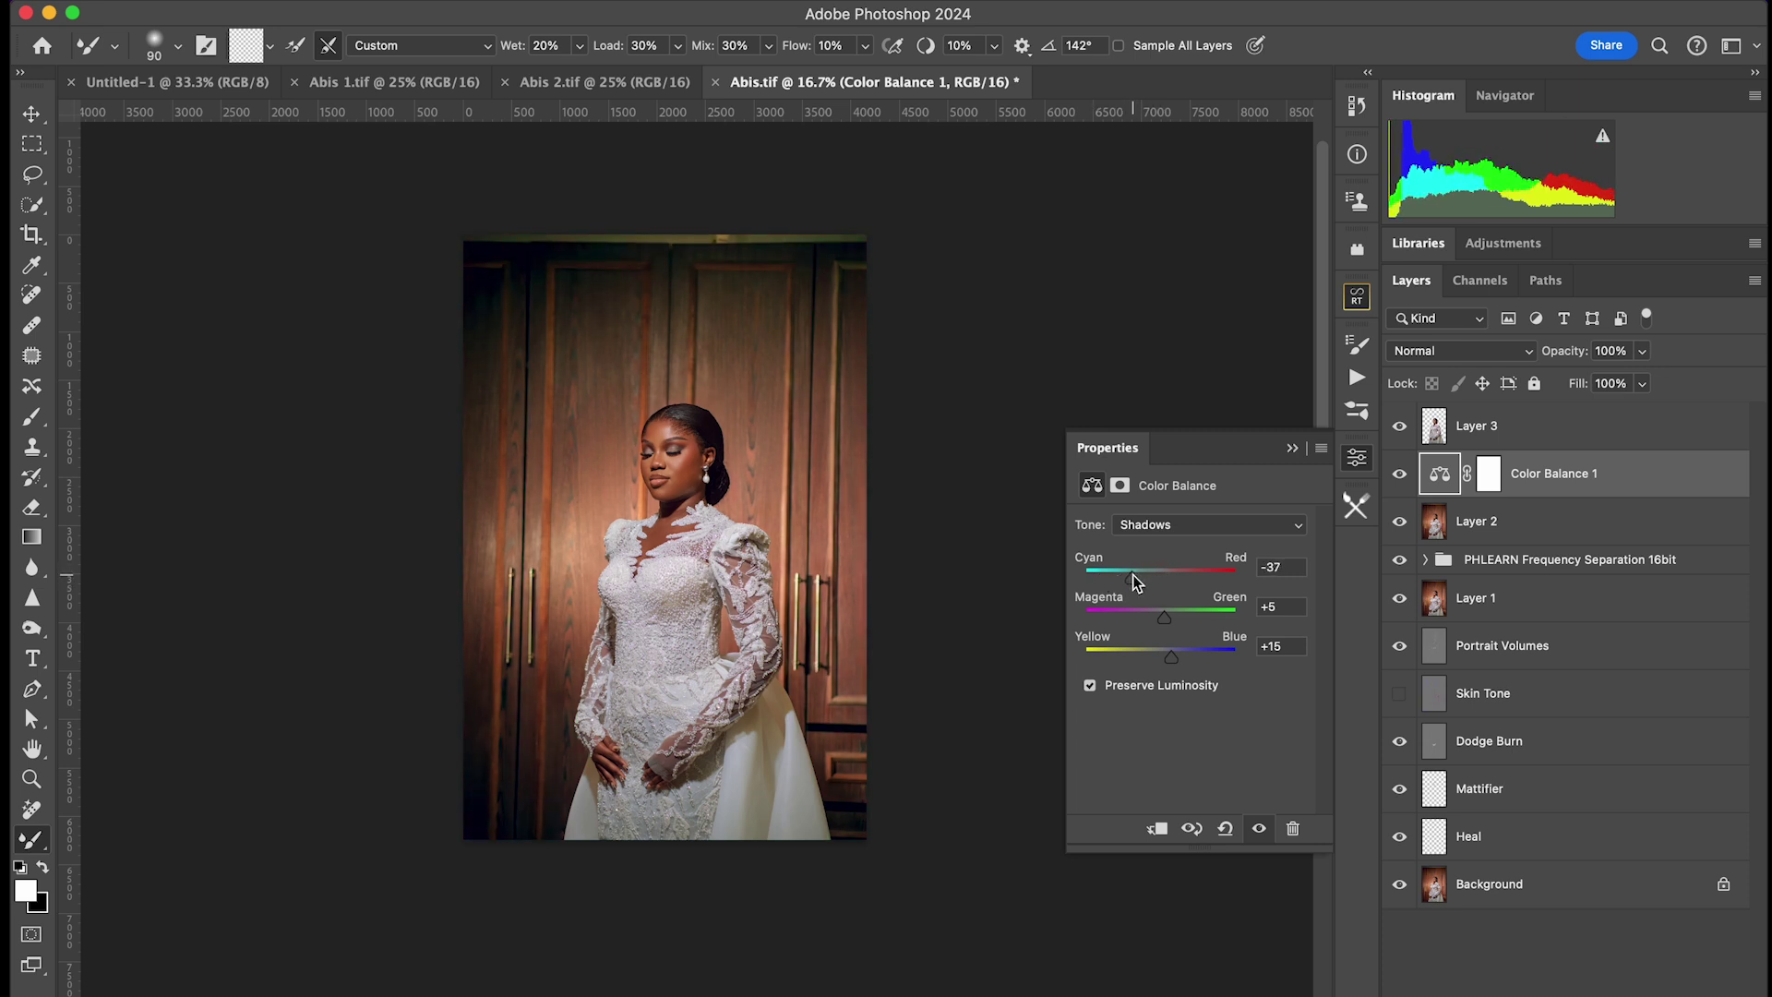
Compare the grade with the bride's copied layer hidden and with the Background alone, and select the frequency separation group.
click(1399, 427)
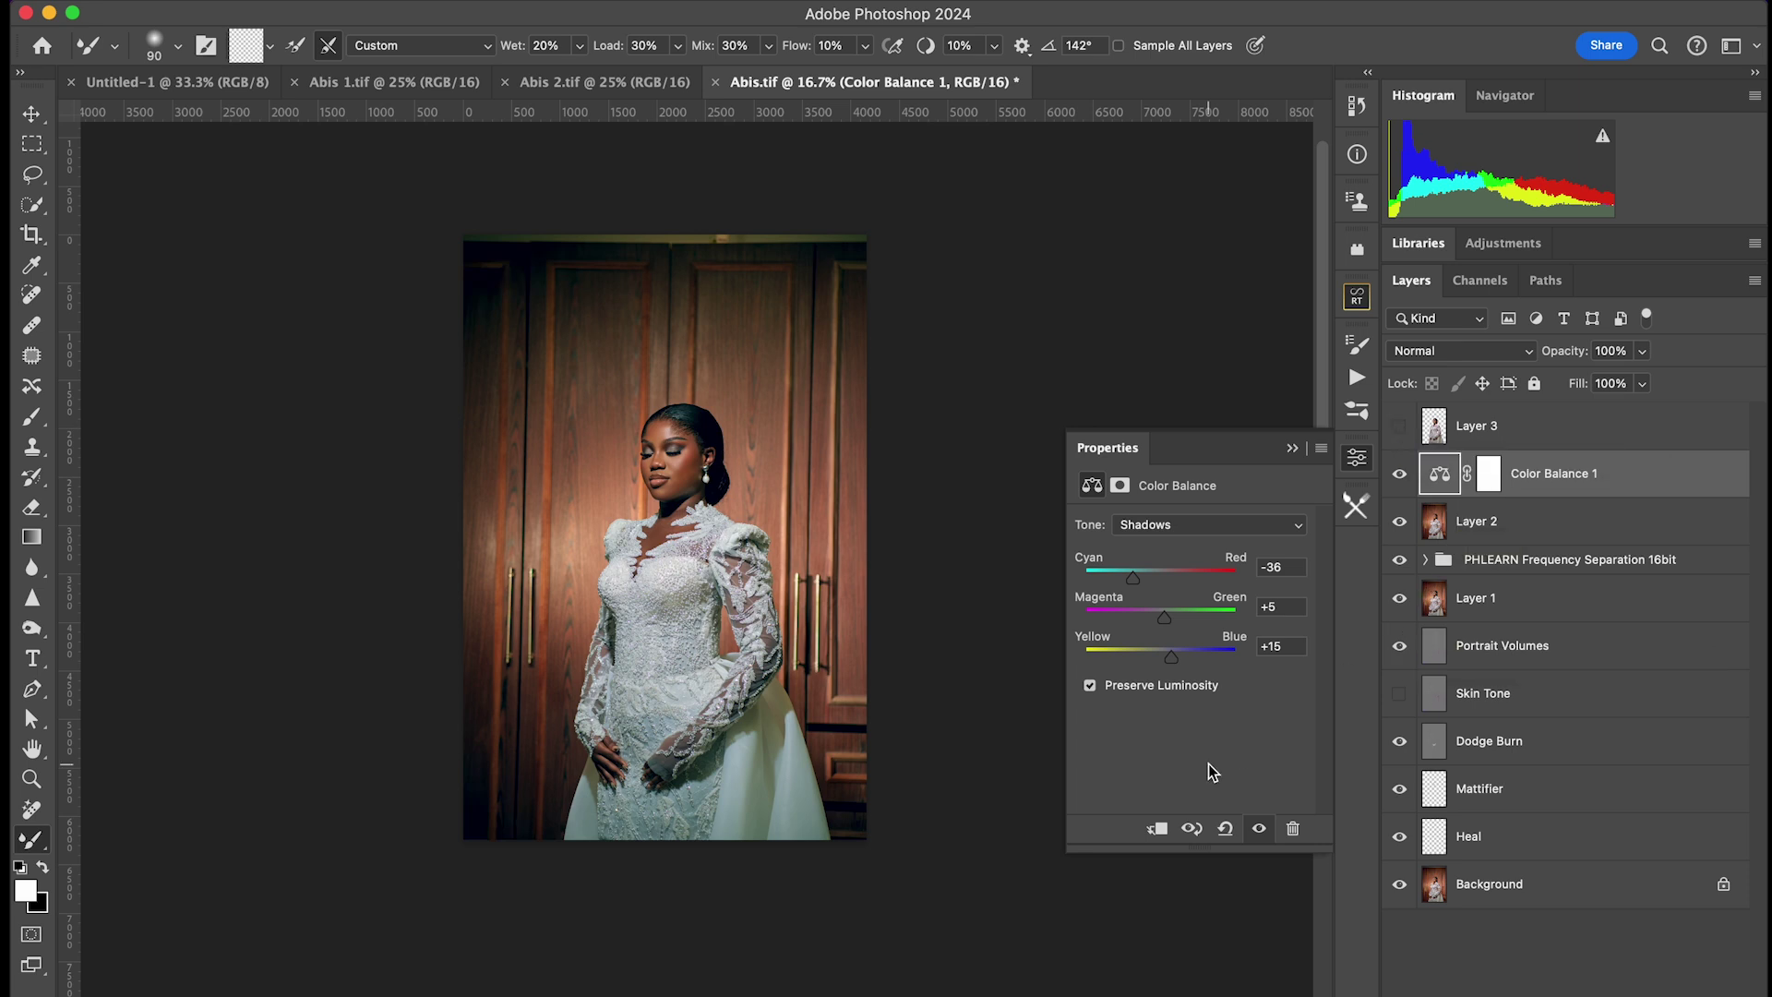
click(1399, 426)
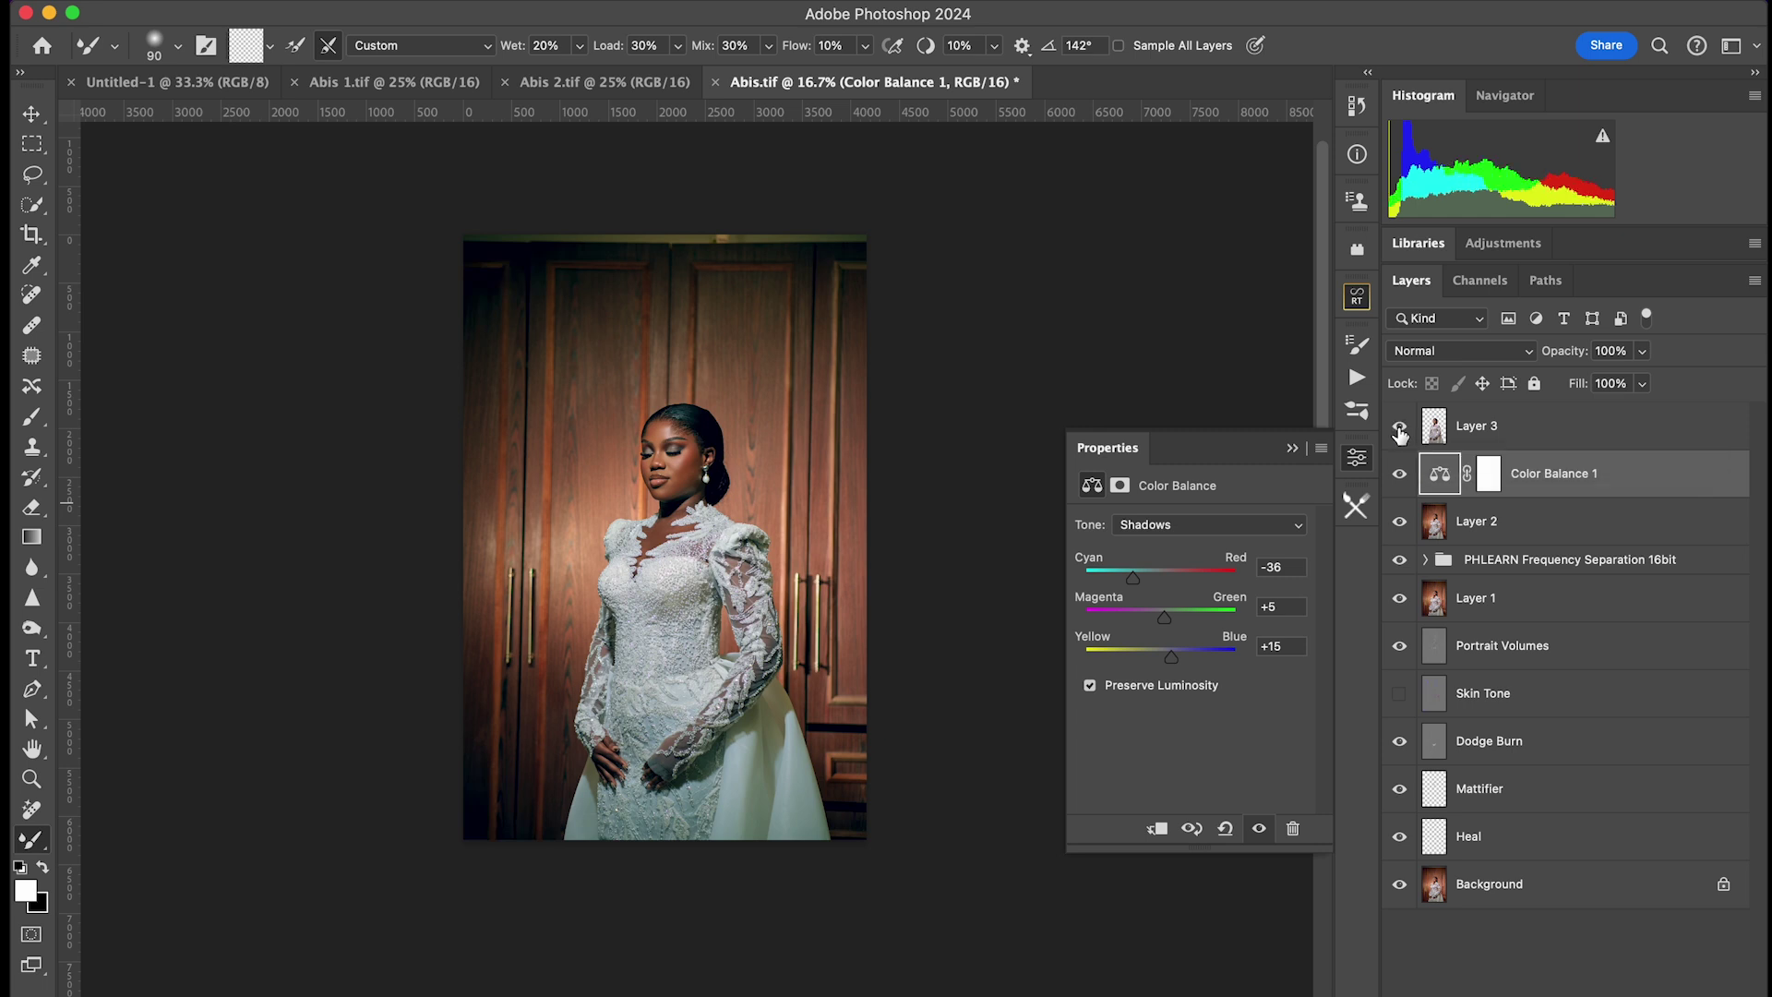
alt+click(1400, 887)
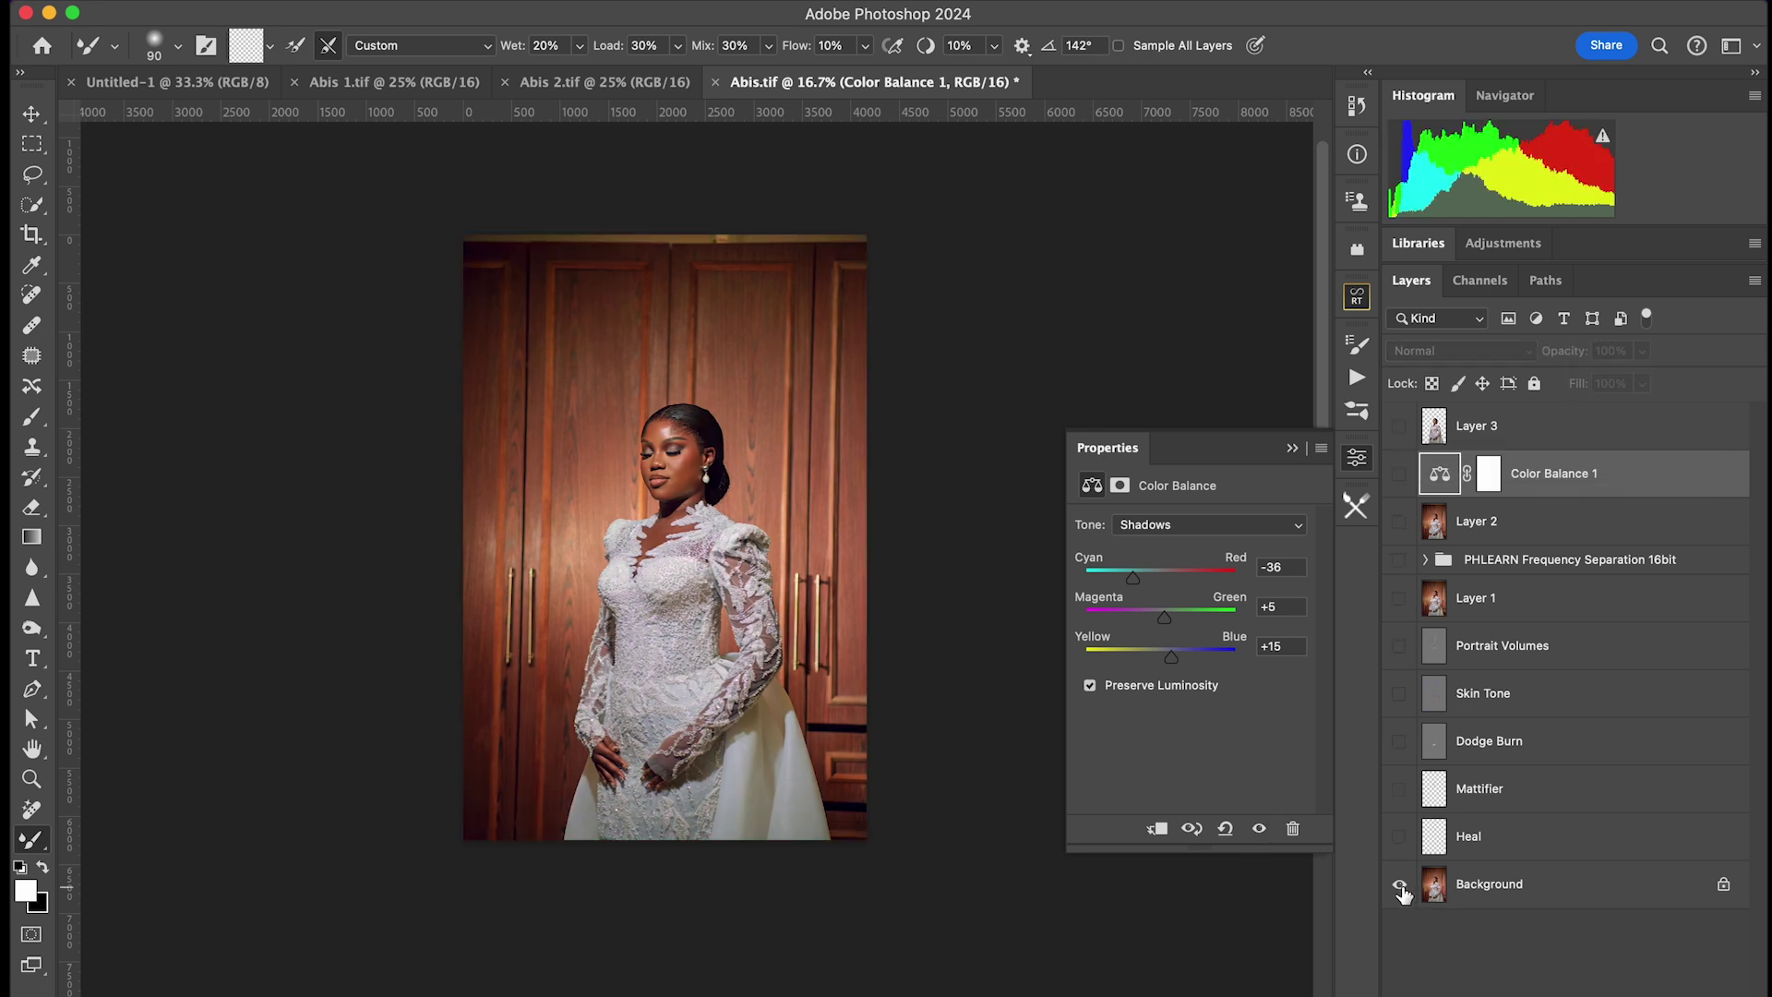
alt+click(1400, 886)
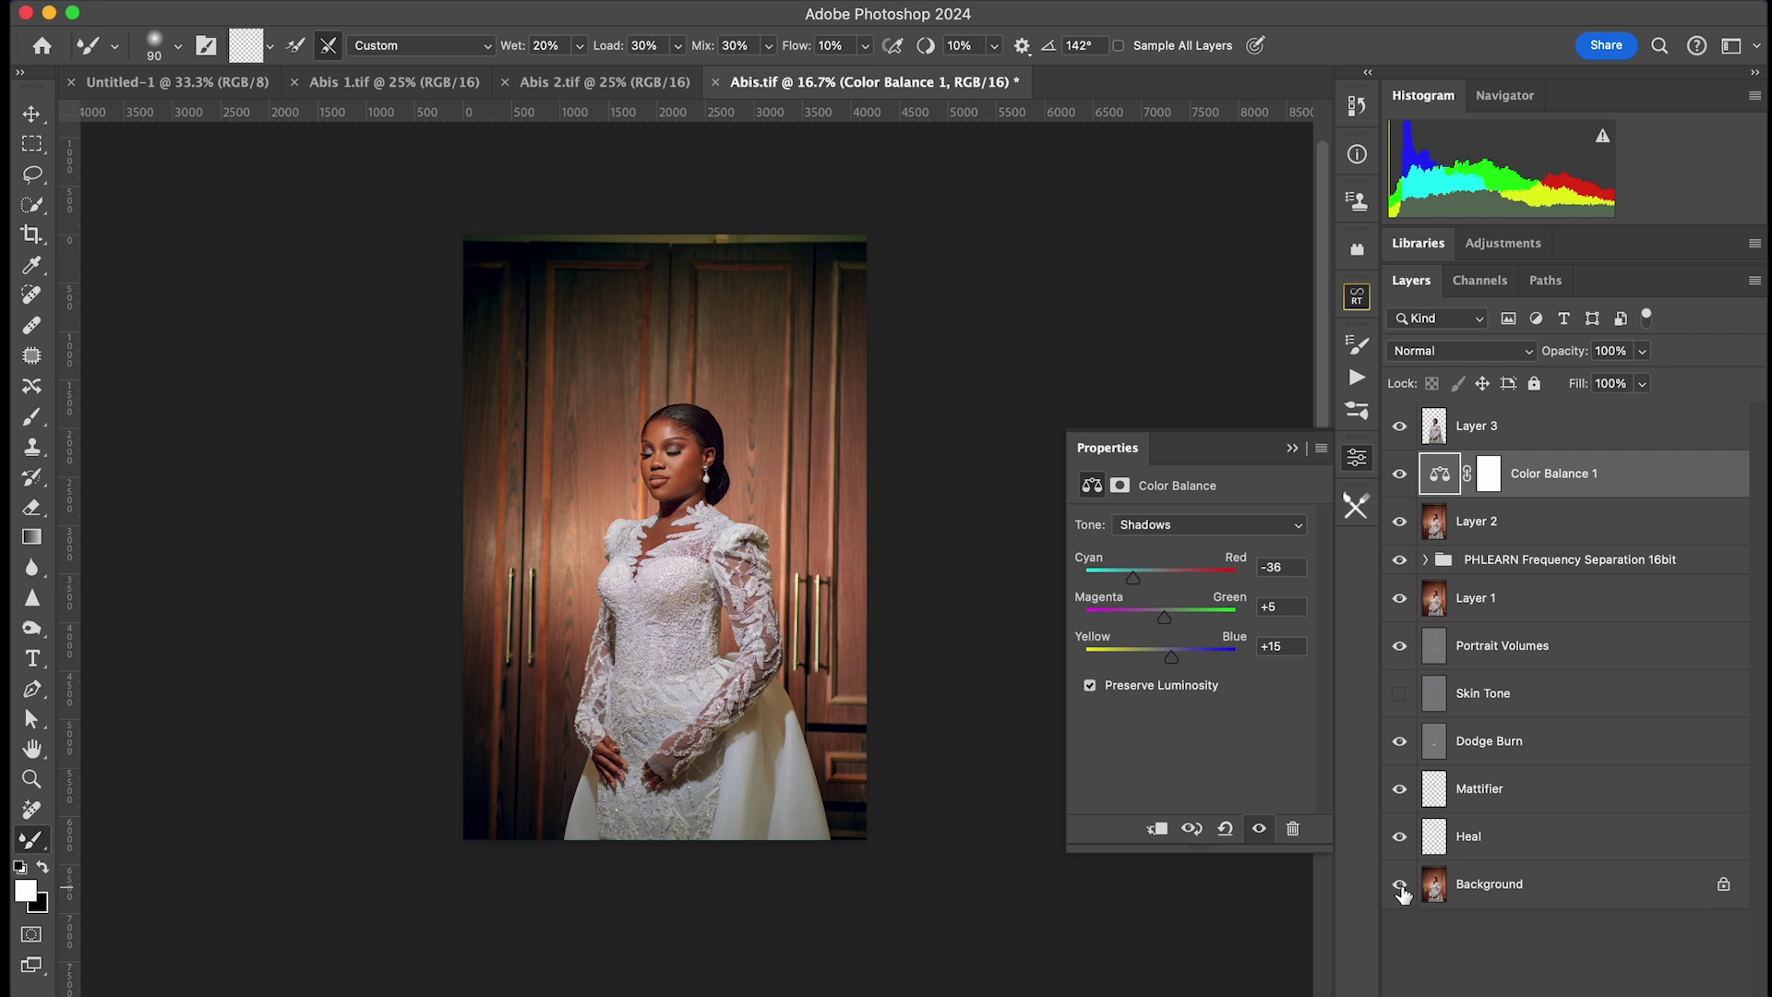
click(1569, 567)
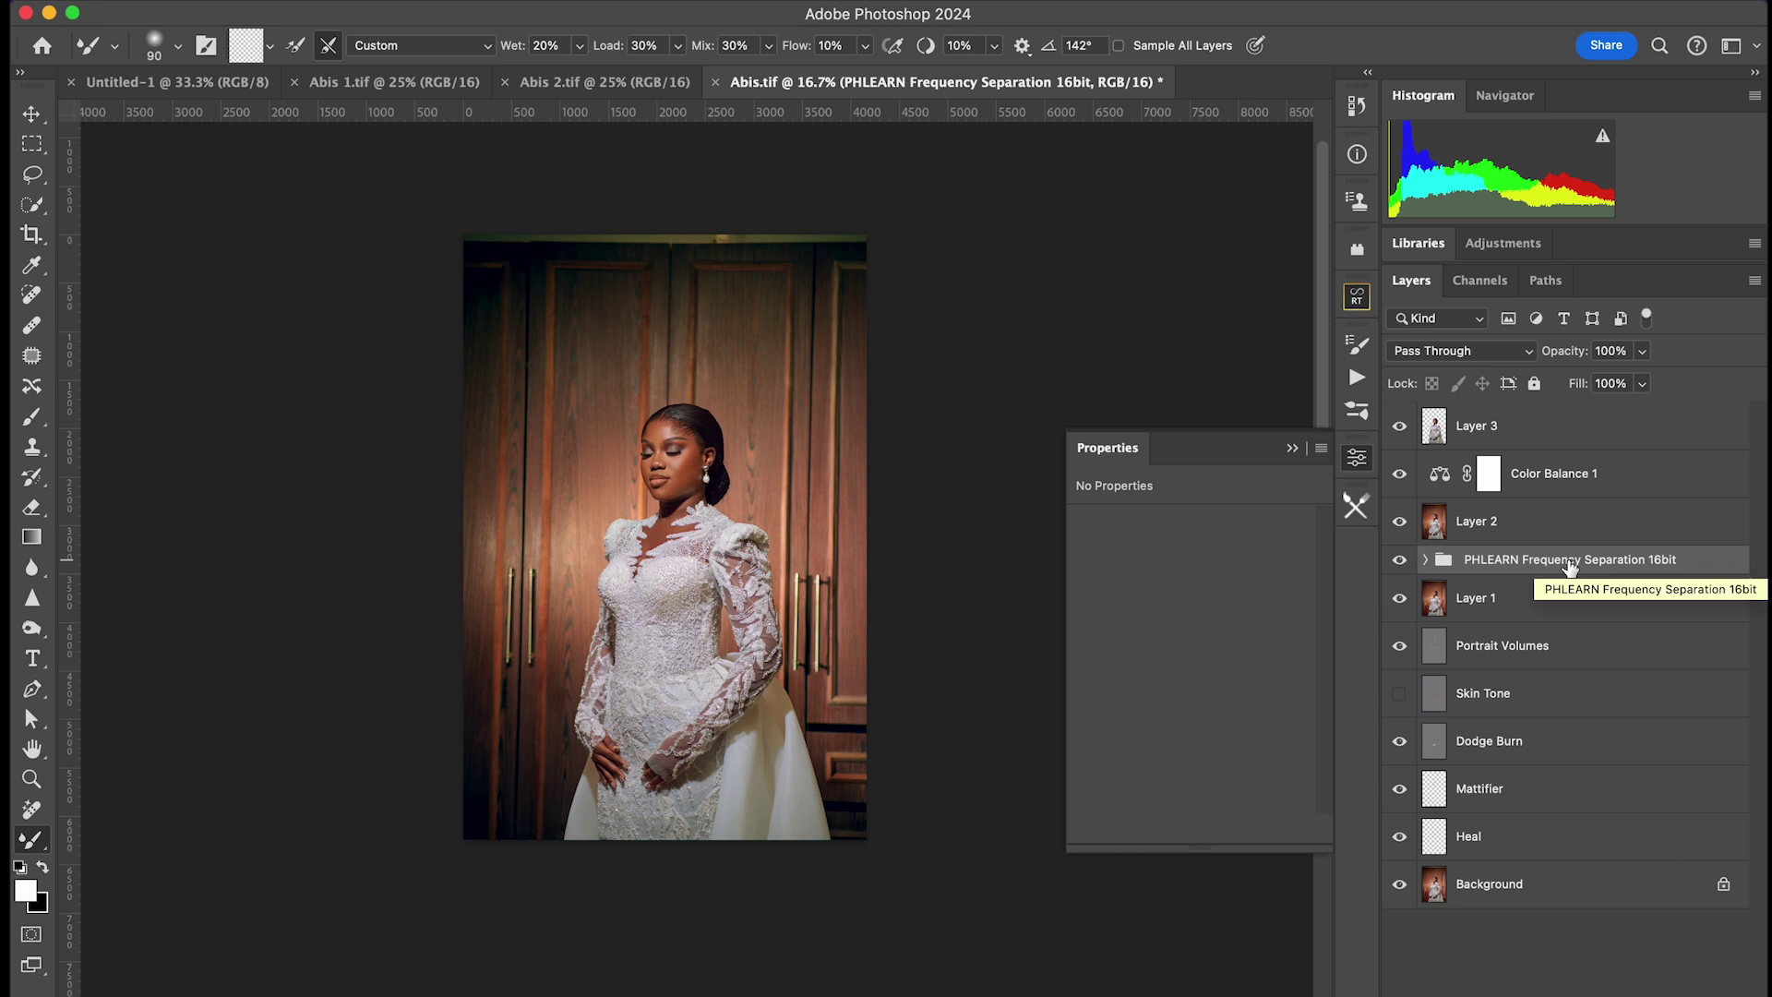